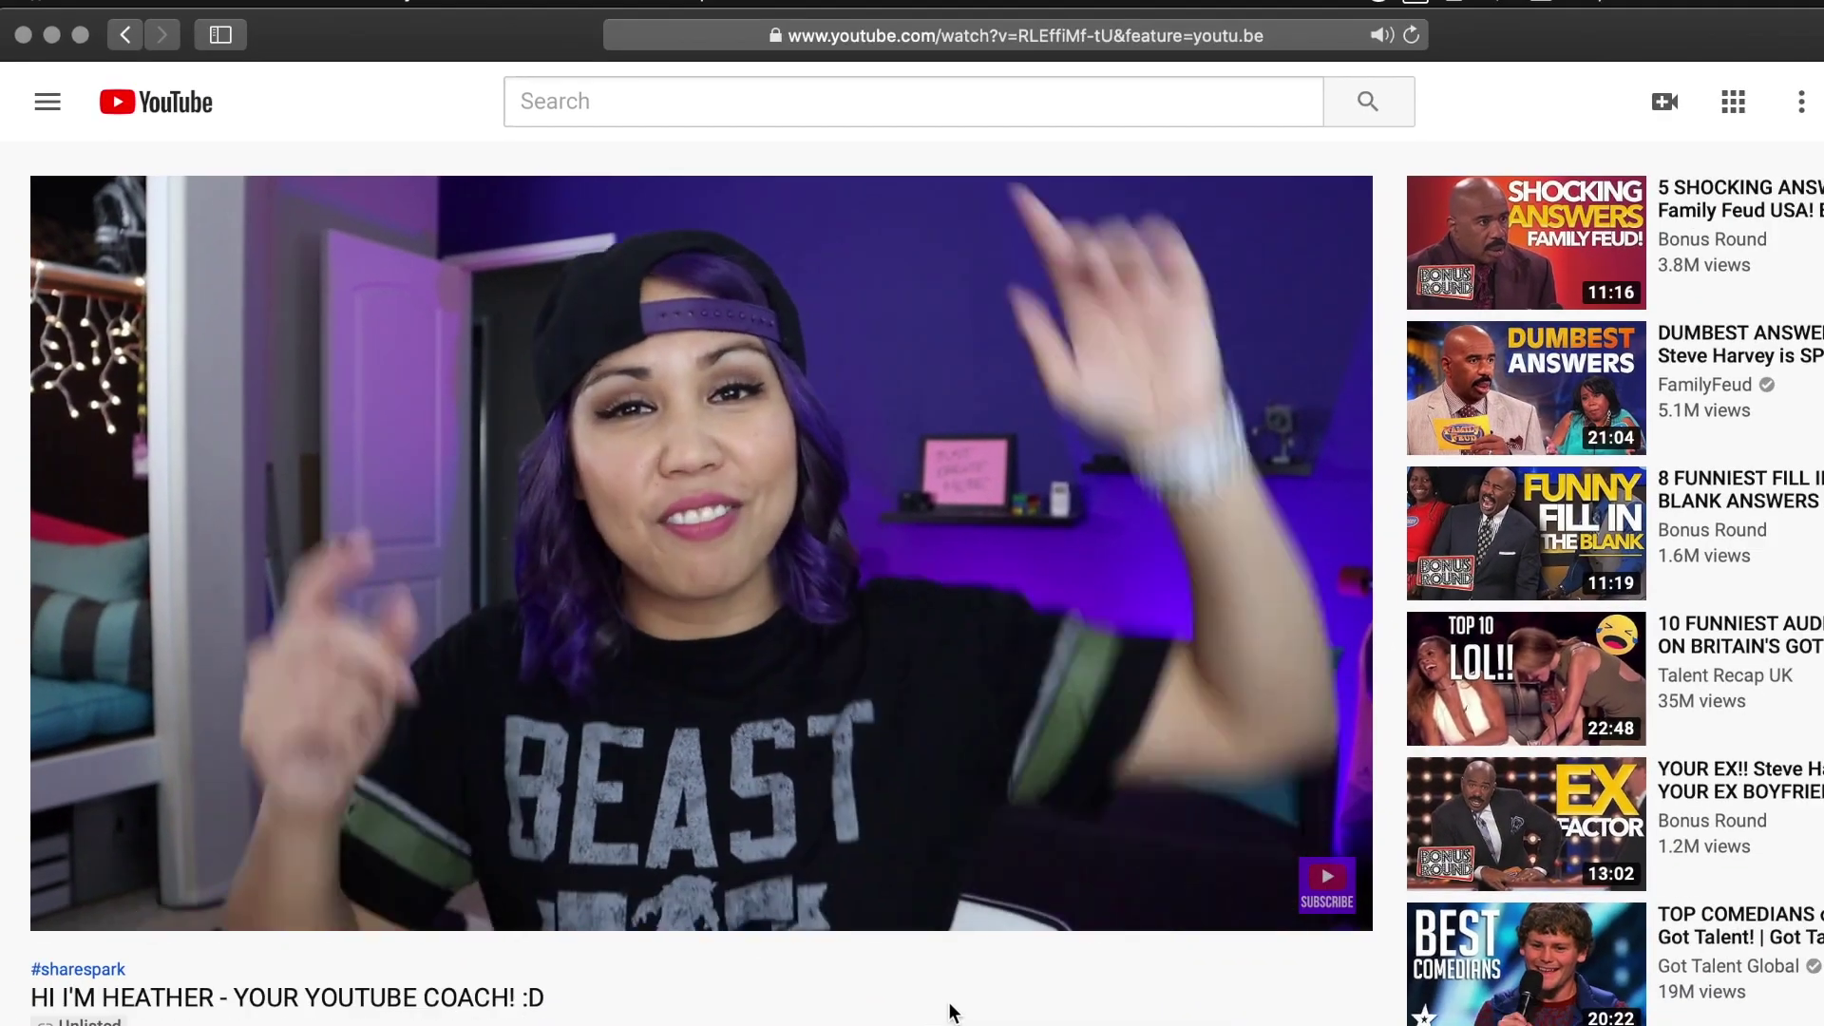
Step: Reveal the subscribe card behind the coaching video's SUBSCRIBE watermark
mouse_move(1326, 836)
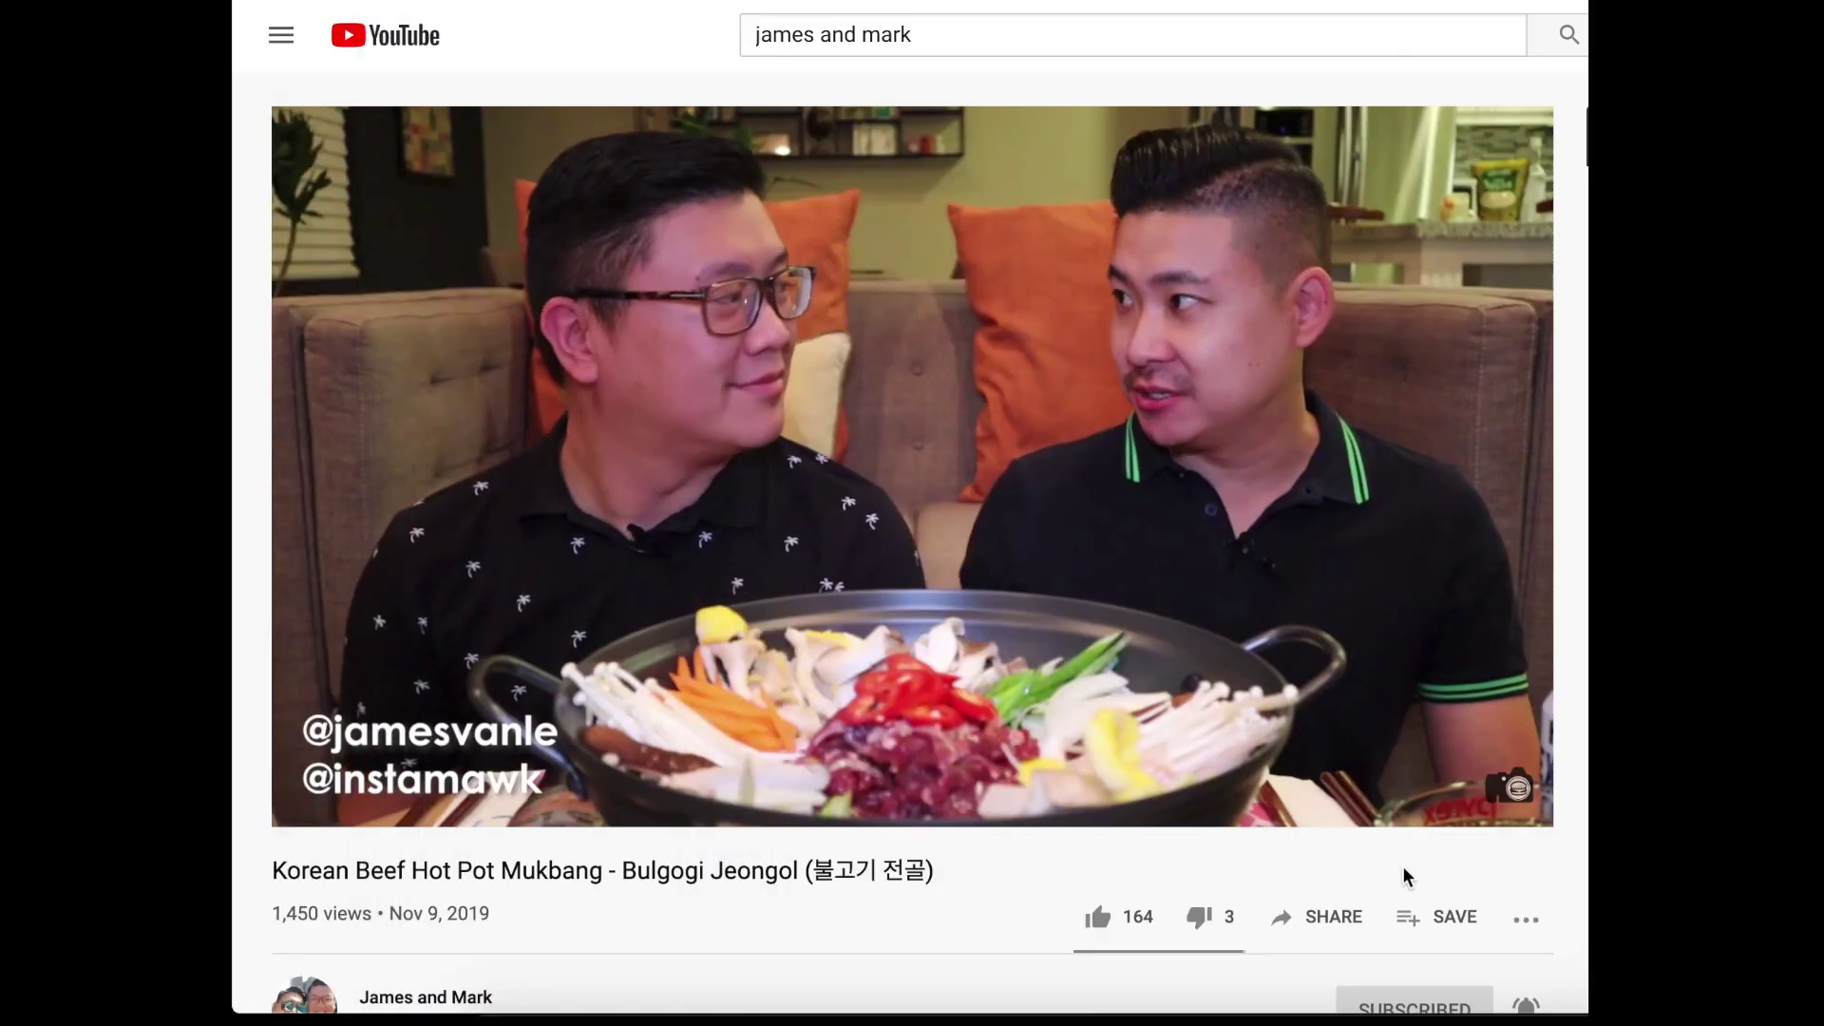
Step: Bring up the channel watermark's card on the hot pot mukbang video
mouse_move(1517, 741)
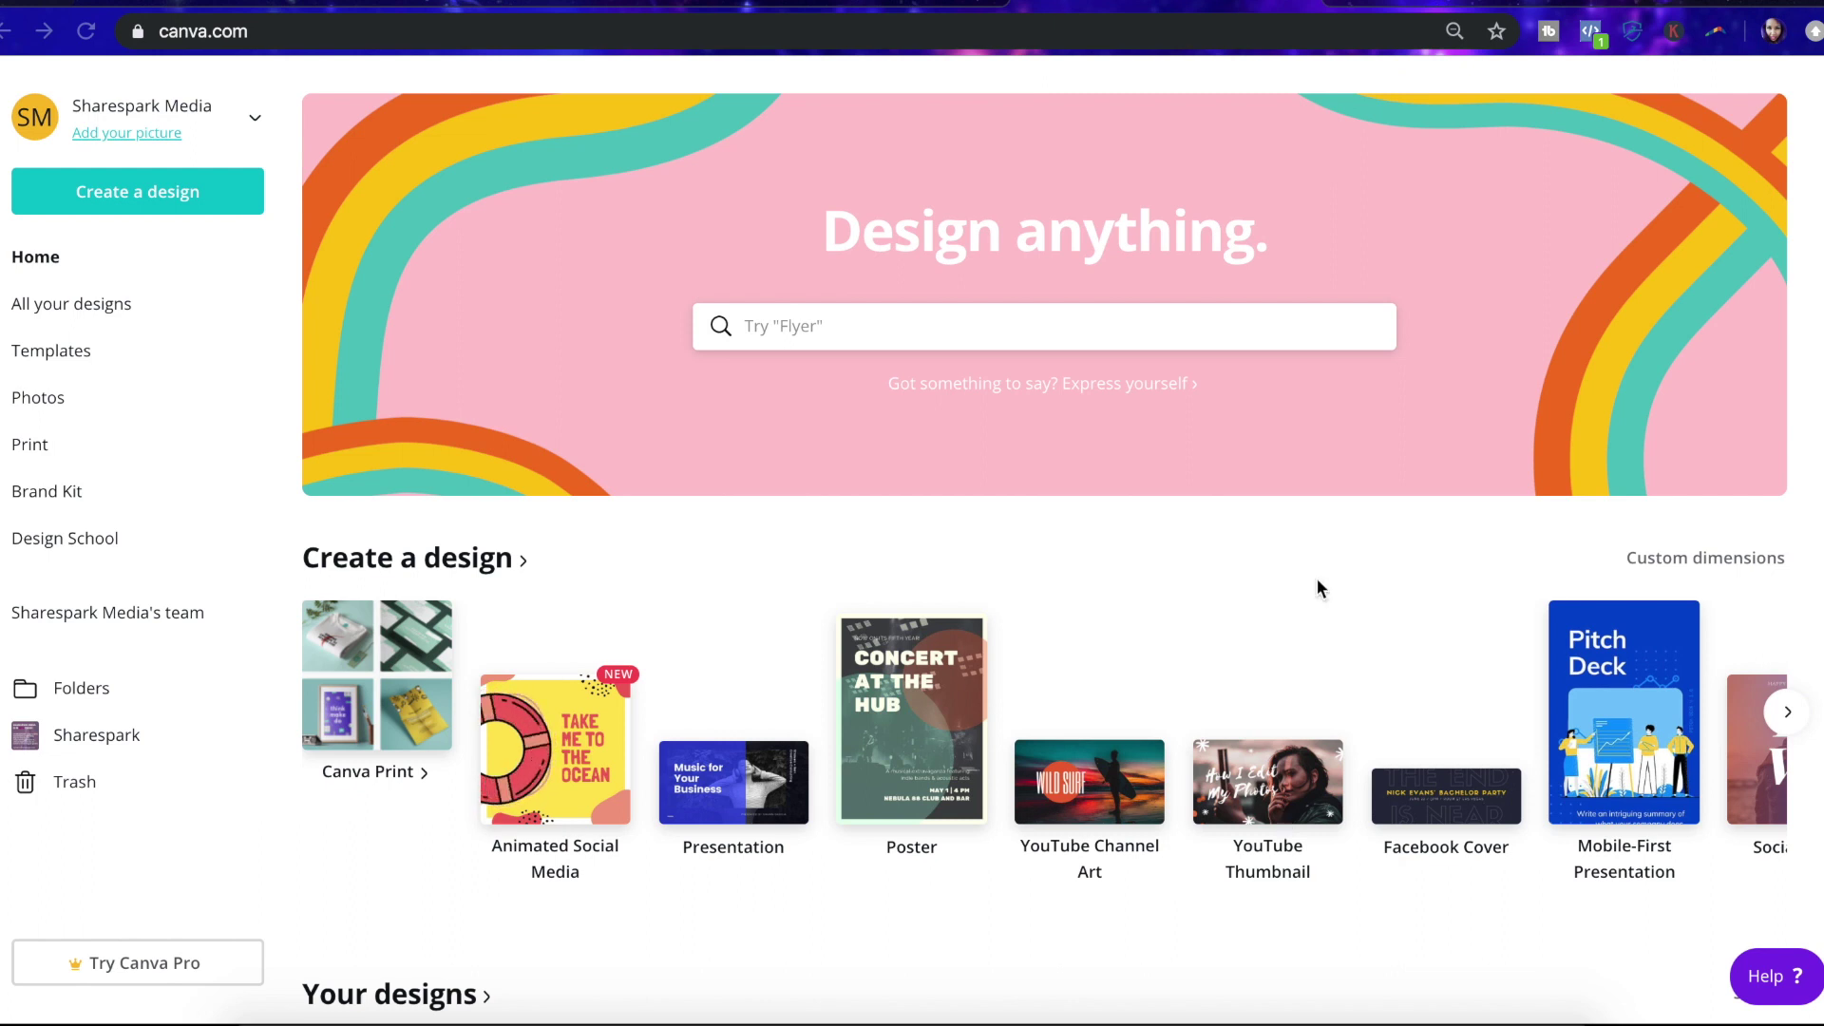
Step: Create a blank custom-size design of 400 × 400 px
left_click(197, 204)
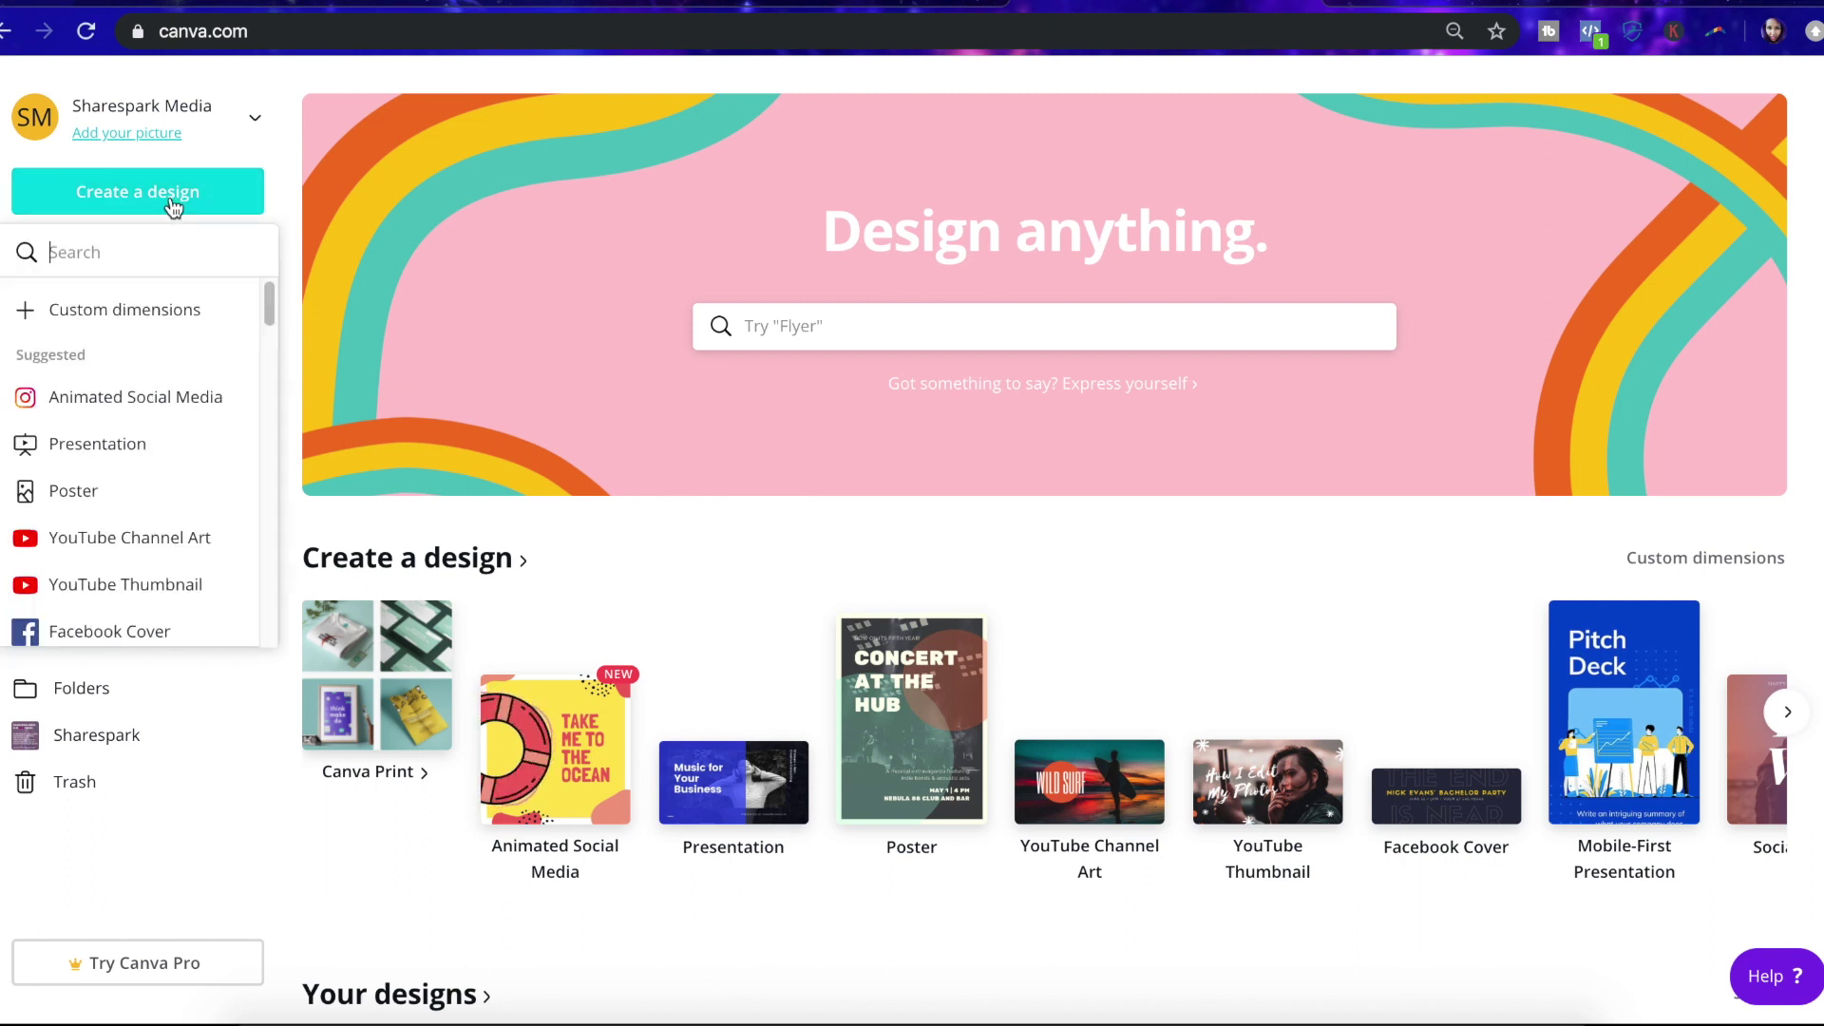
left_click(139, 317)
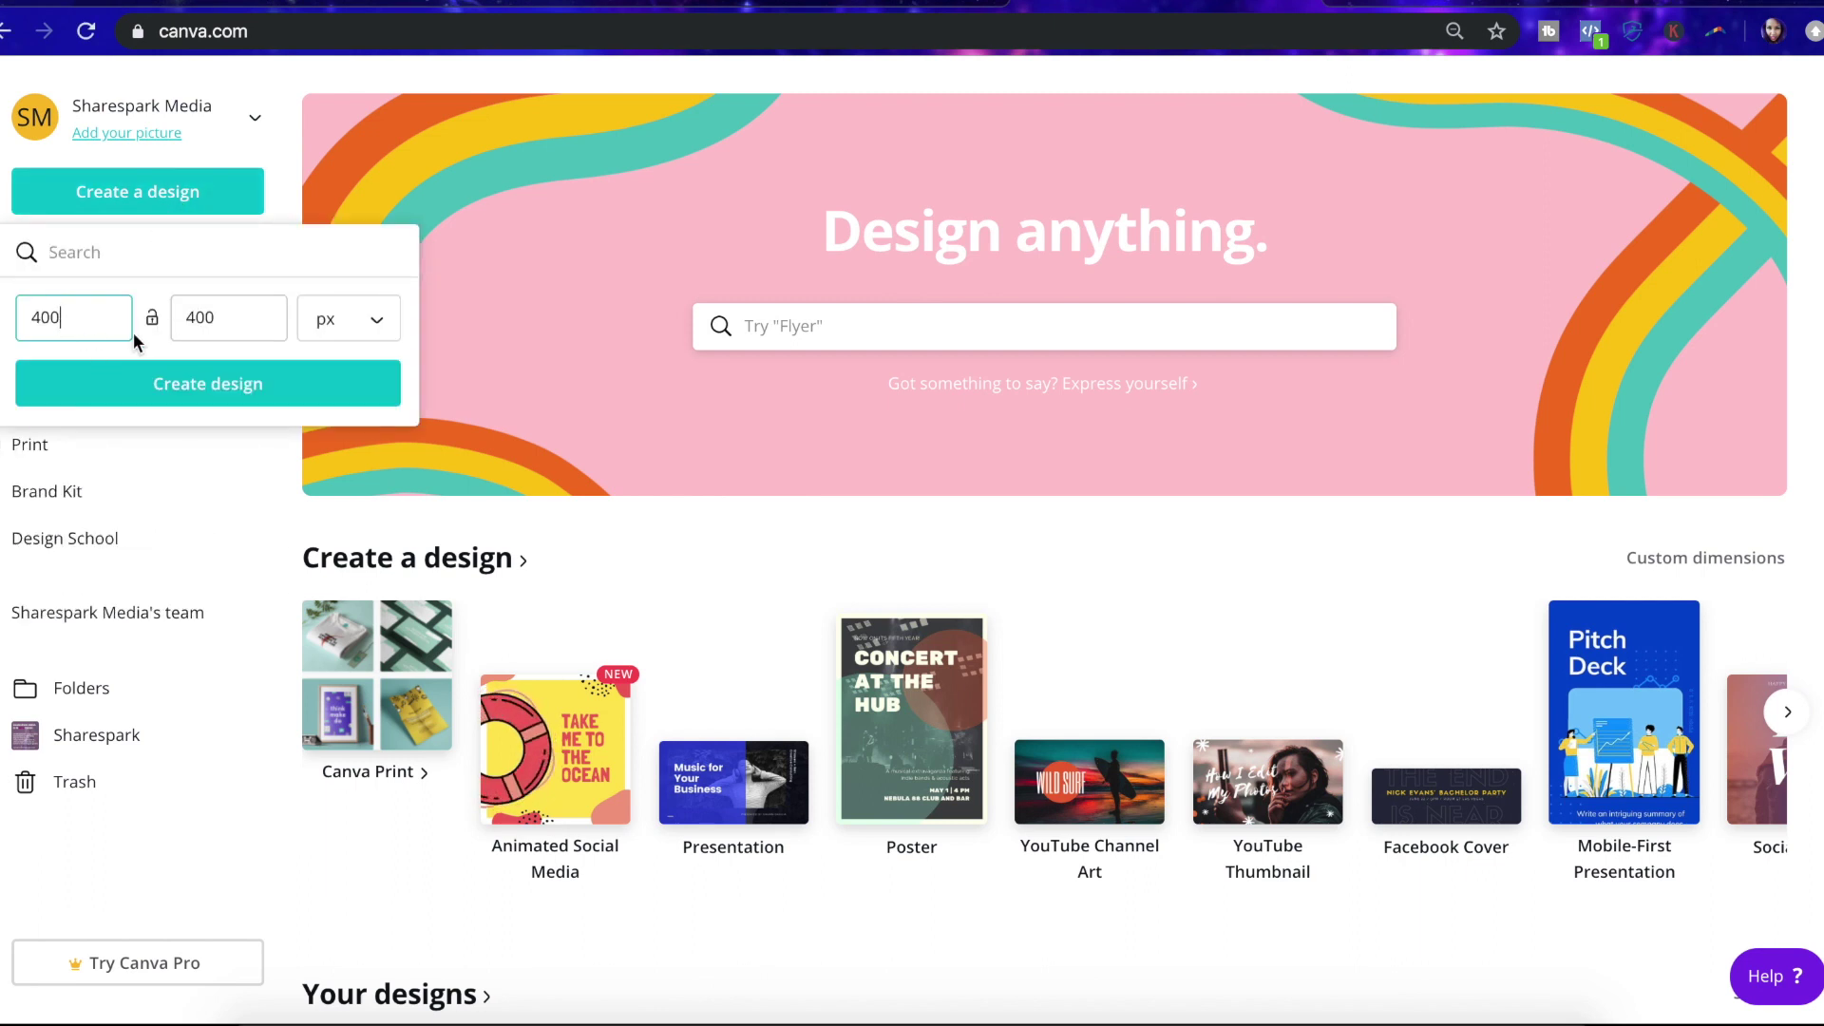
left_click(226, 384)
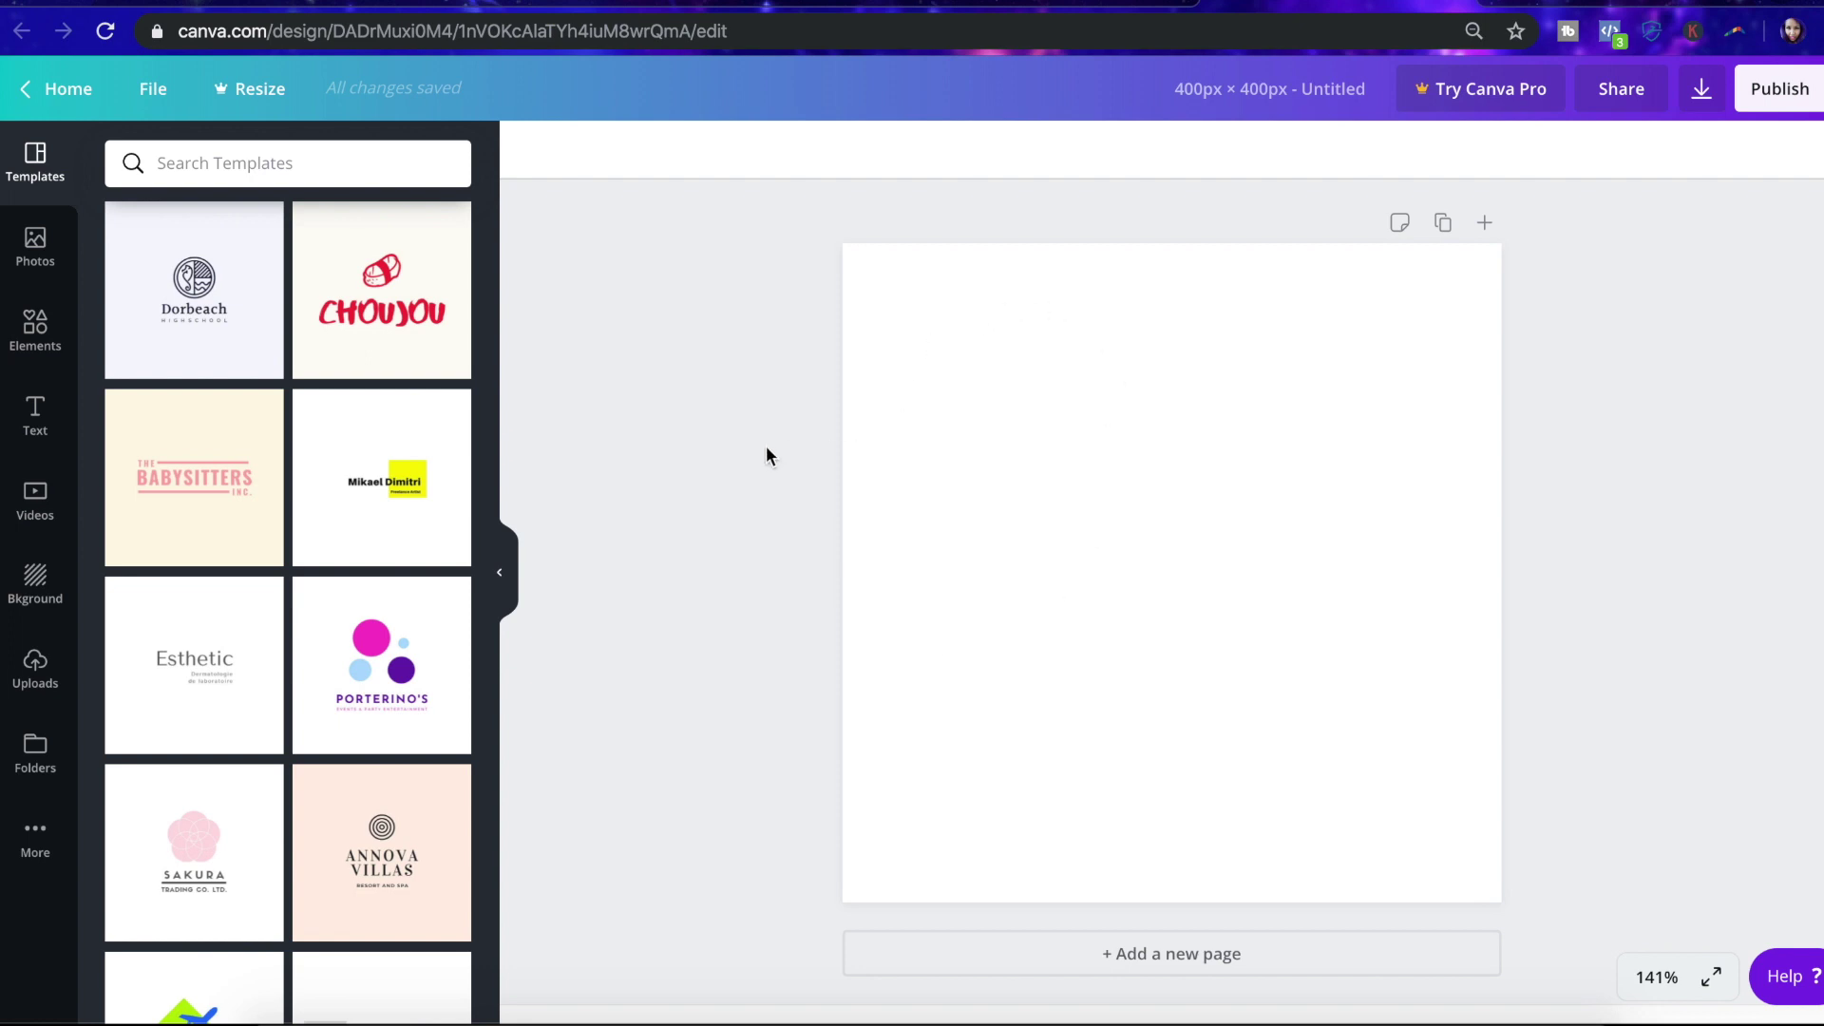
Step: Add a square, stretch it over the whole page, and colour it purple #8000f6
left_click(47, 344)
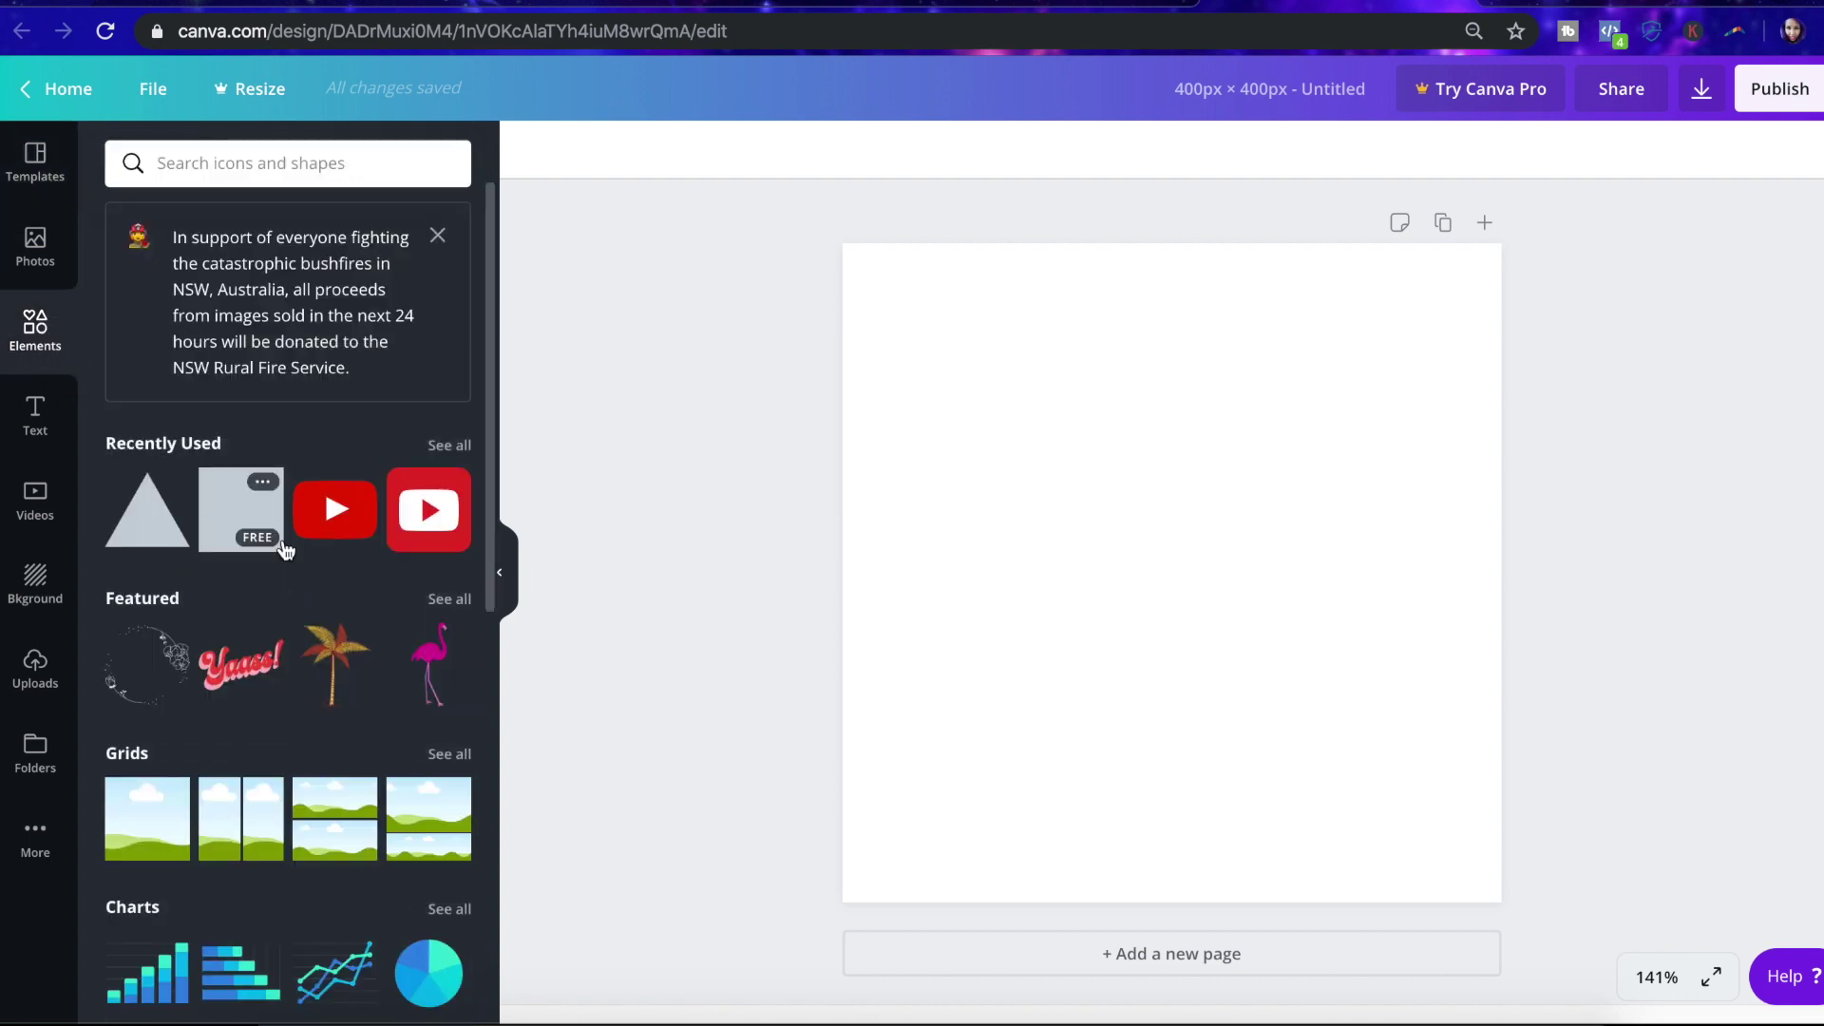
left_click(244, 513)
left_click_drag(1128, 546, 1057, 475)
left_click_drag(1127, 786, 1127, 903)
left_click_drag(1369, 575, 1501, 572)
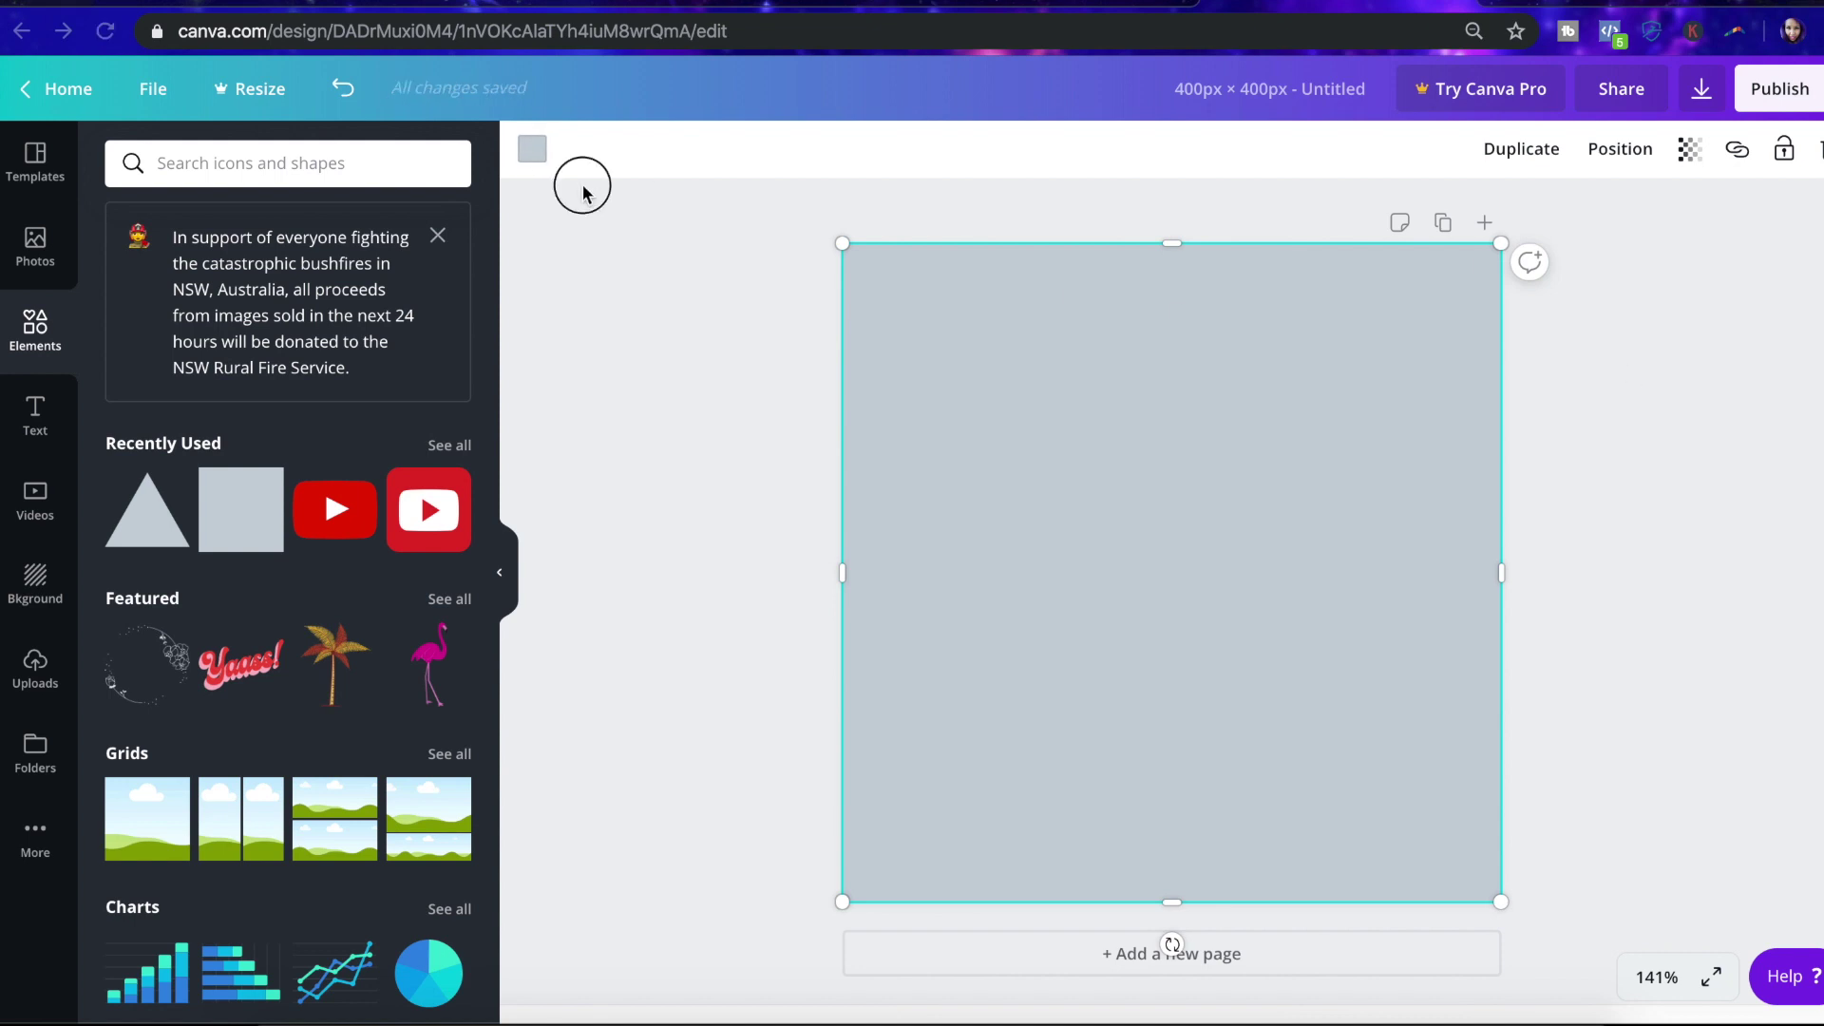
left_click(532, 151)
left_click(123, 267)
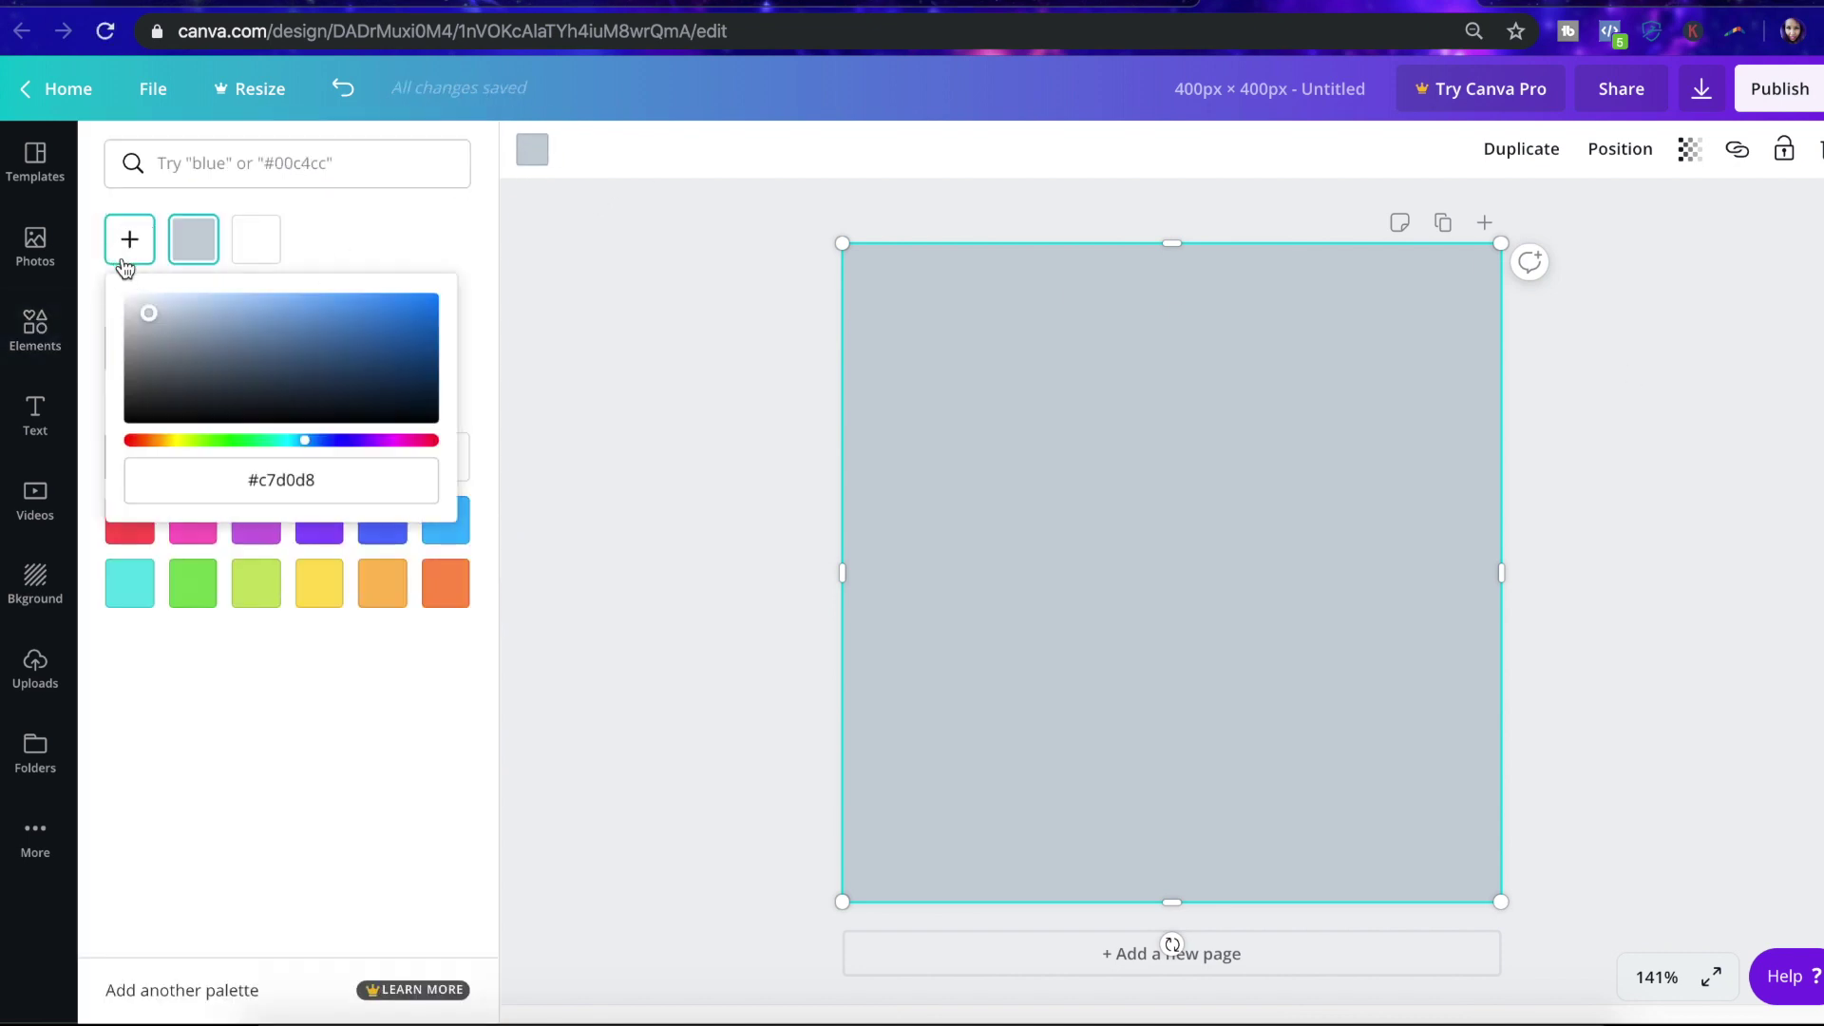
type("#8000f6")
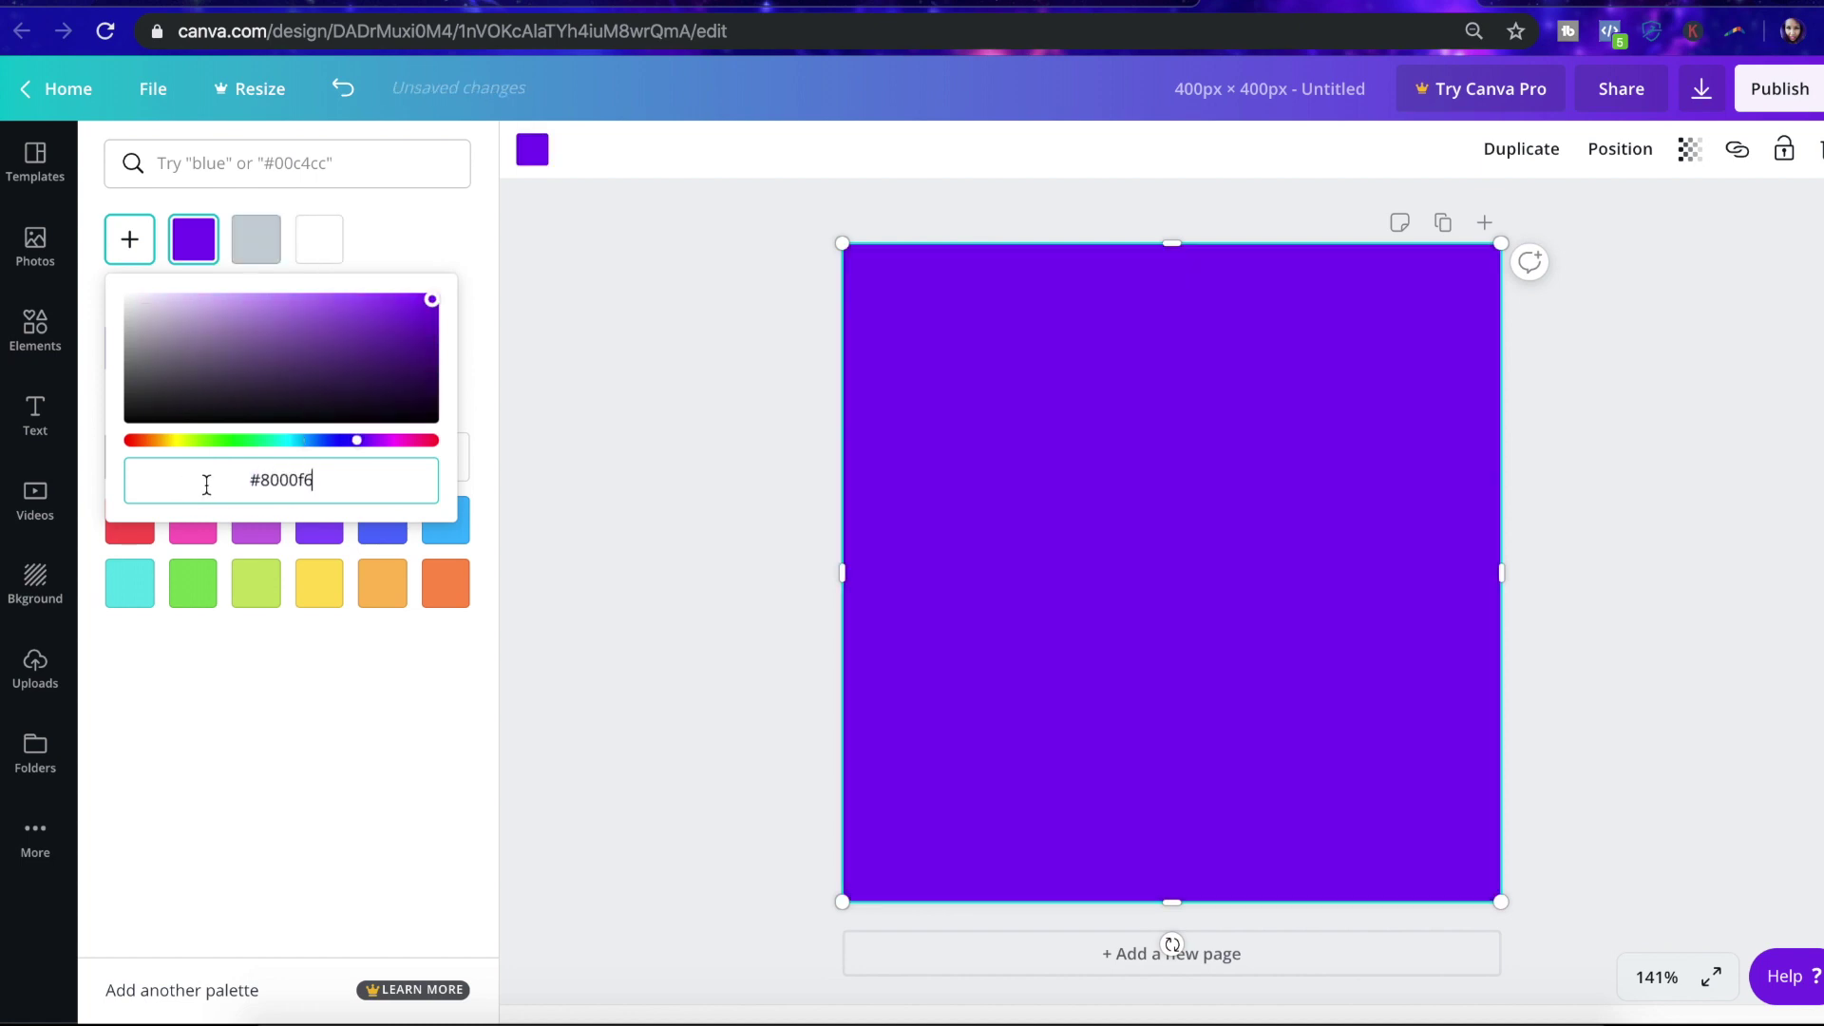
left_click(703, 568)
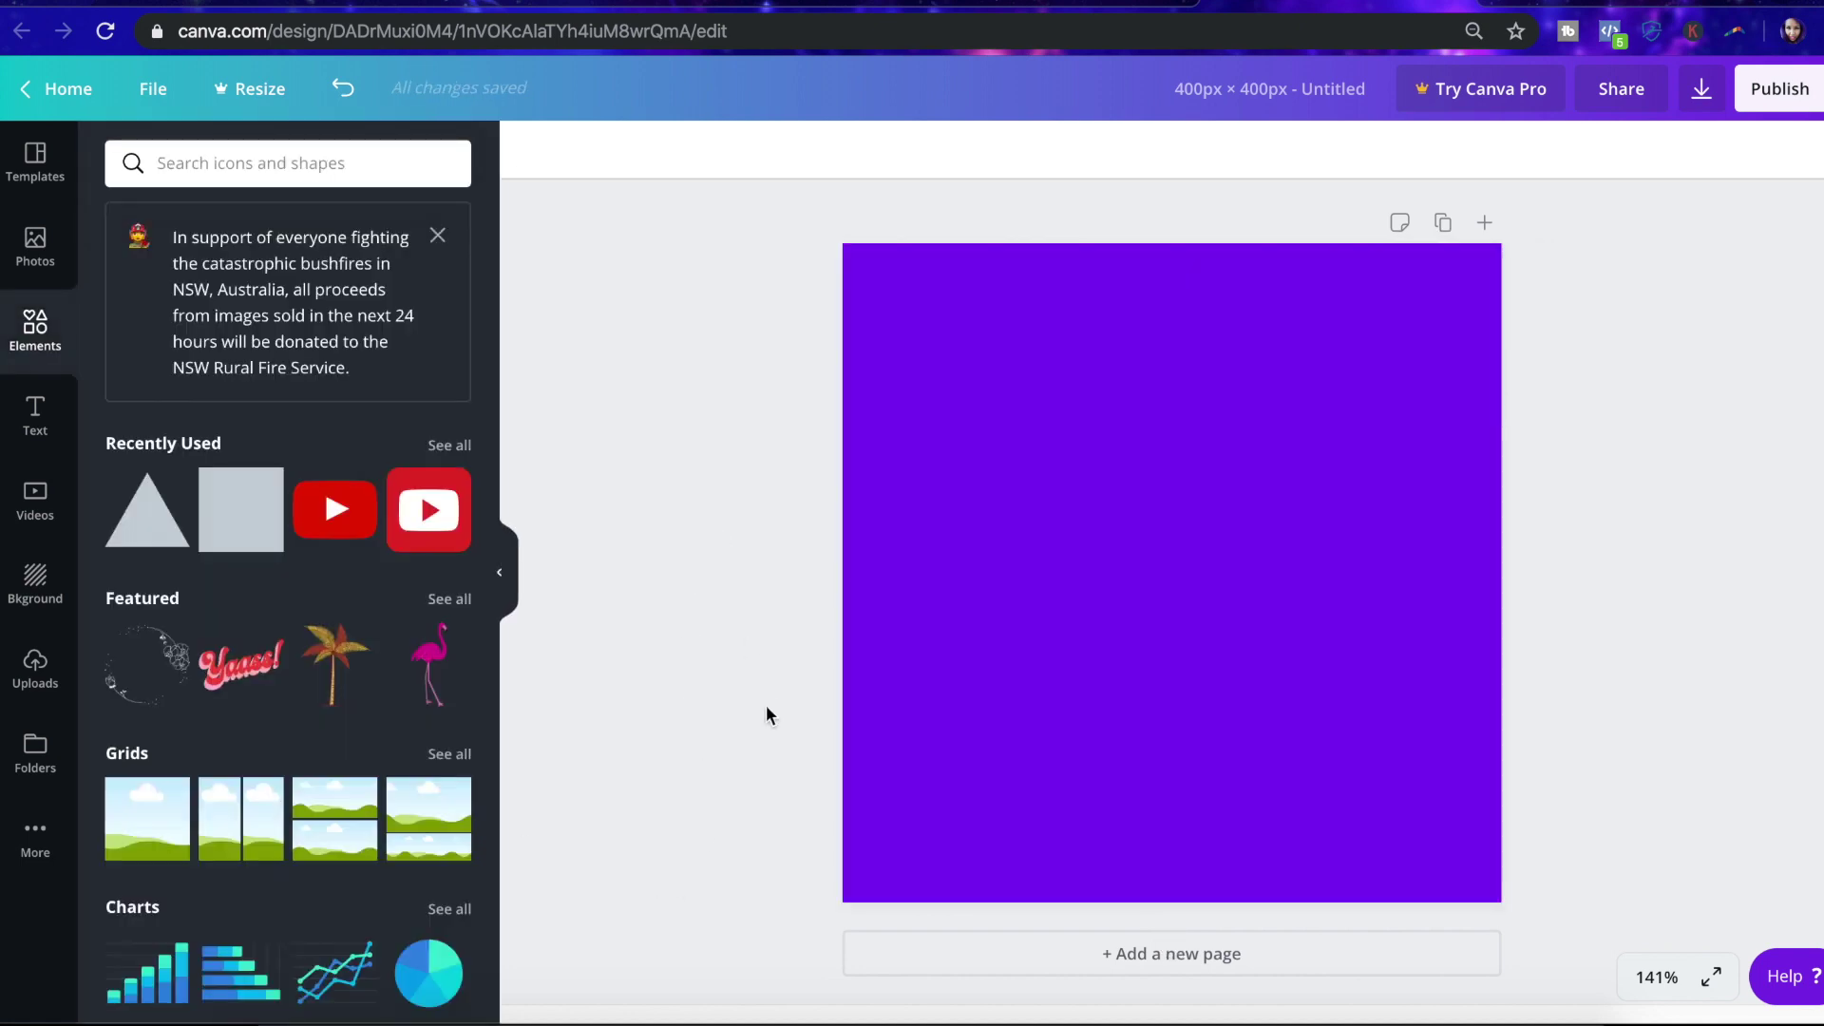
Step: Search Photos for 'youtube' and add the red play-button image to the page
left_click(45, 250)
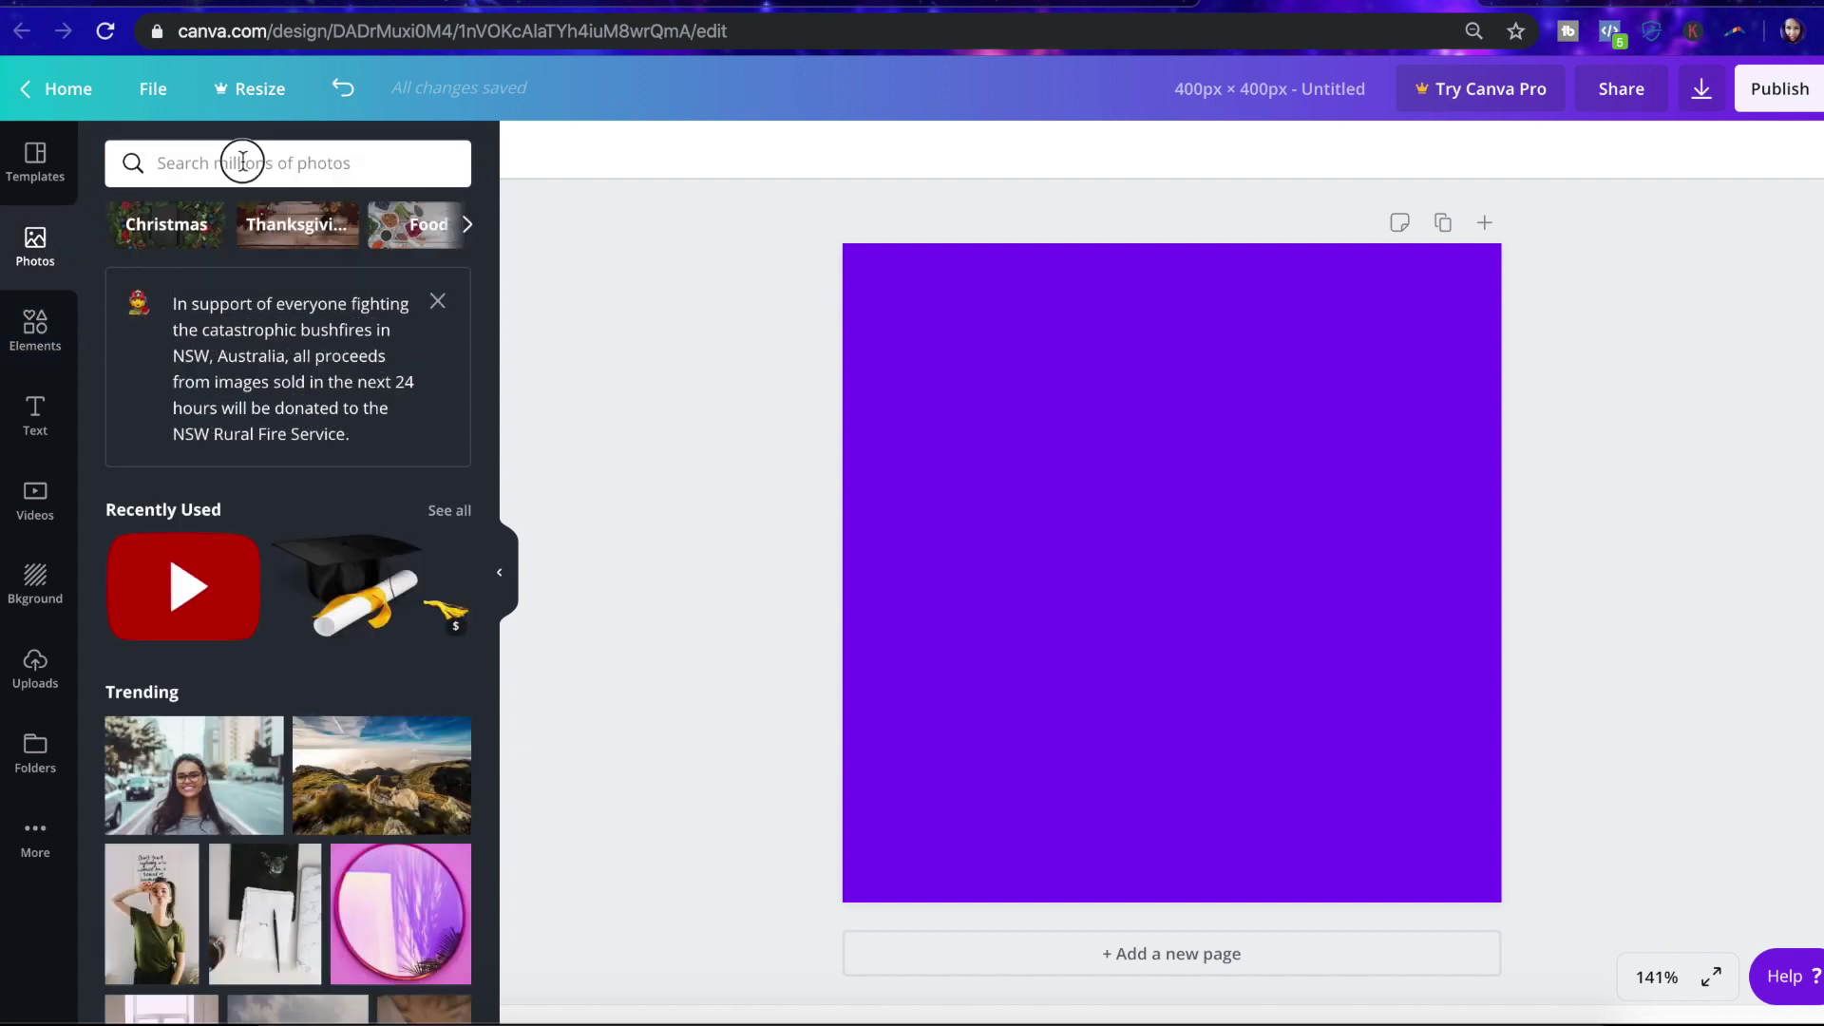
left_click(242, 163)
type("youtube")
key("Return")
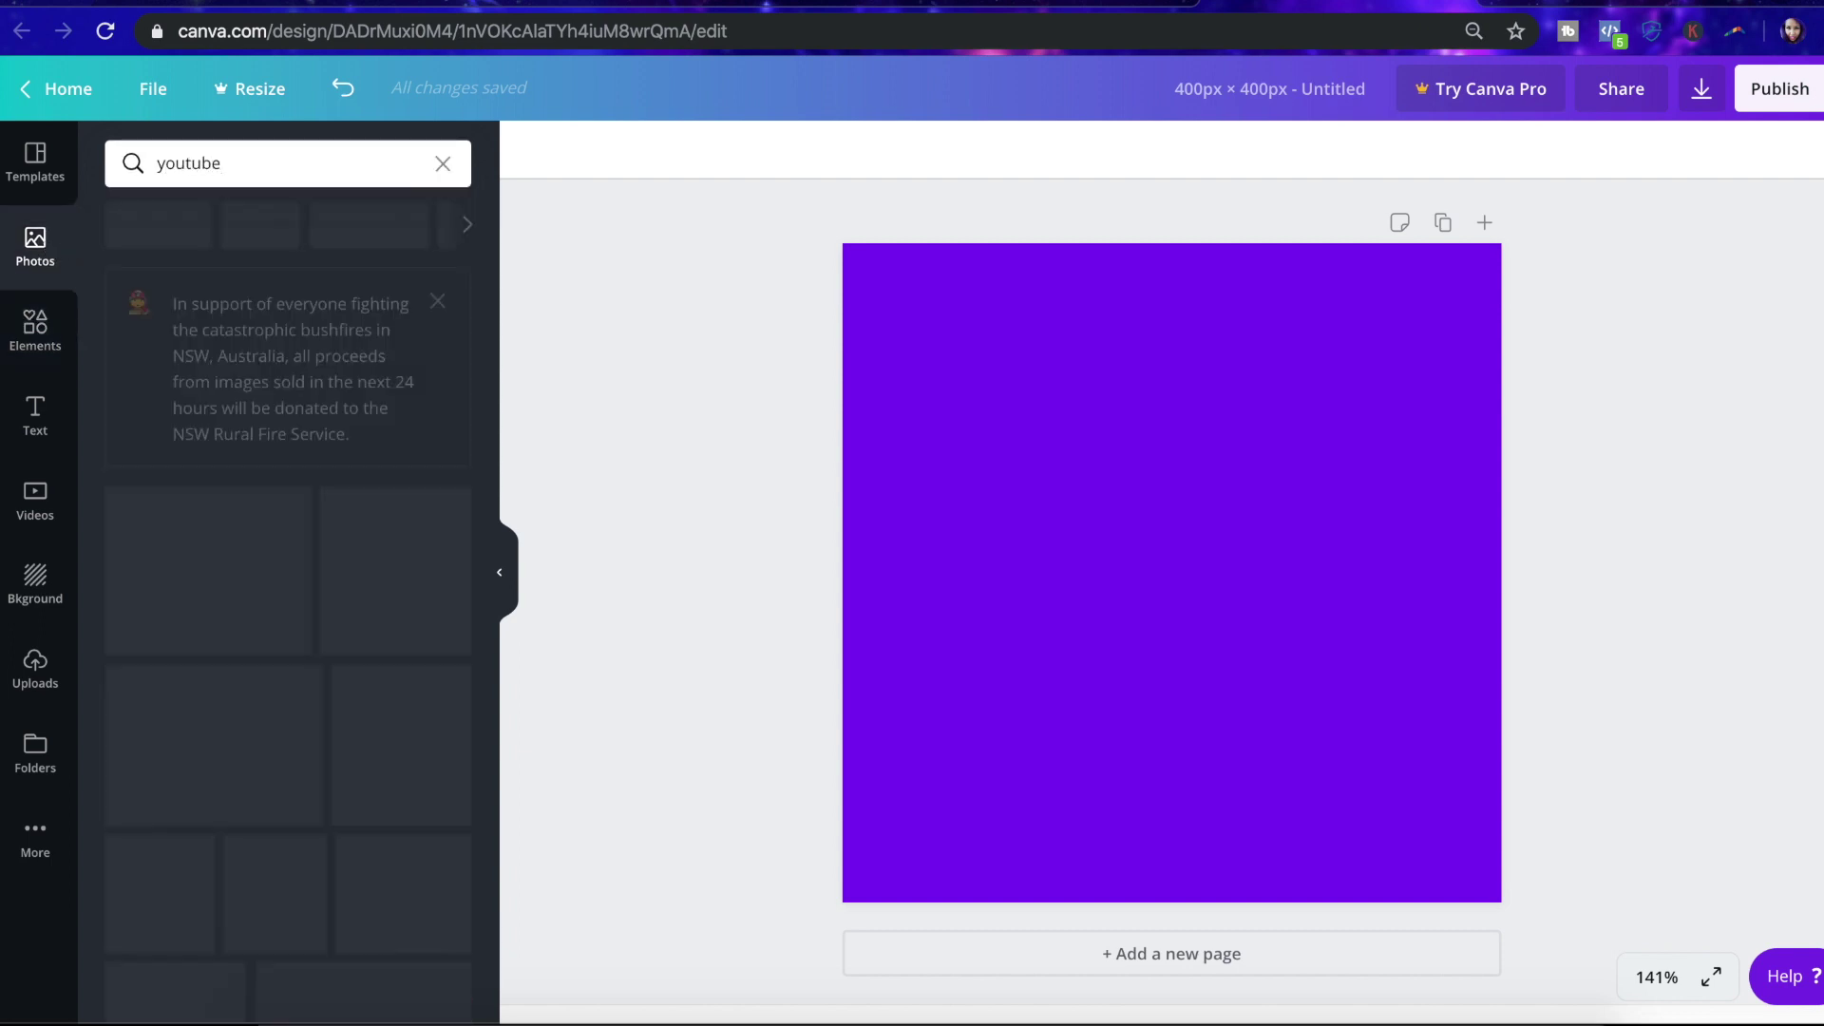
left_click(150, 463)
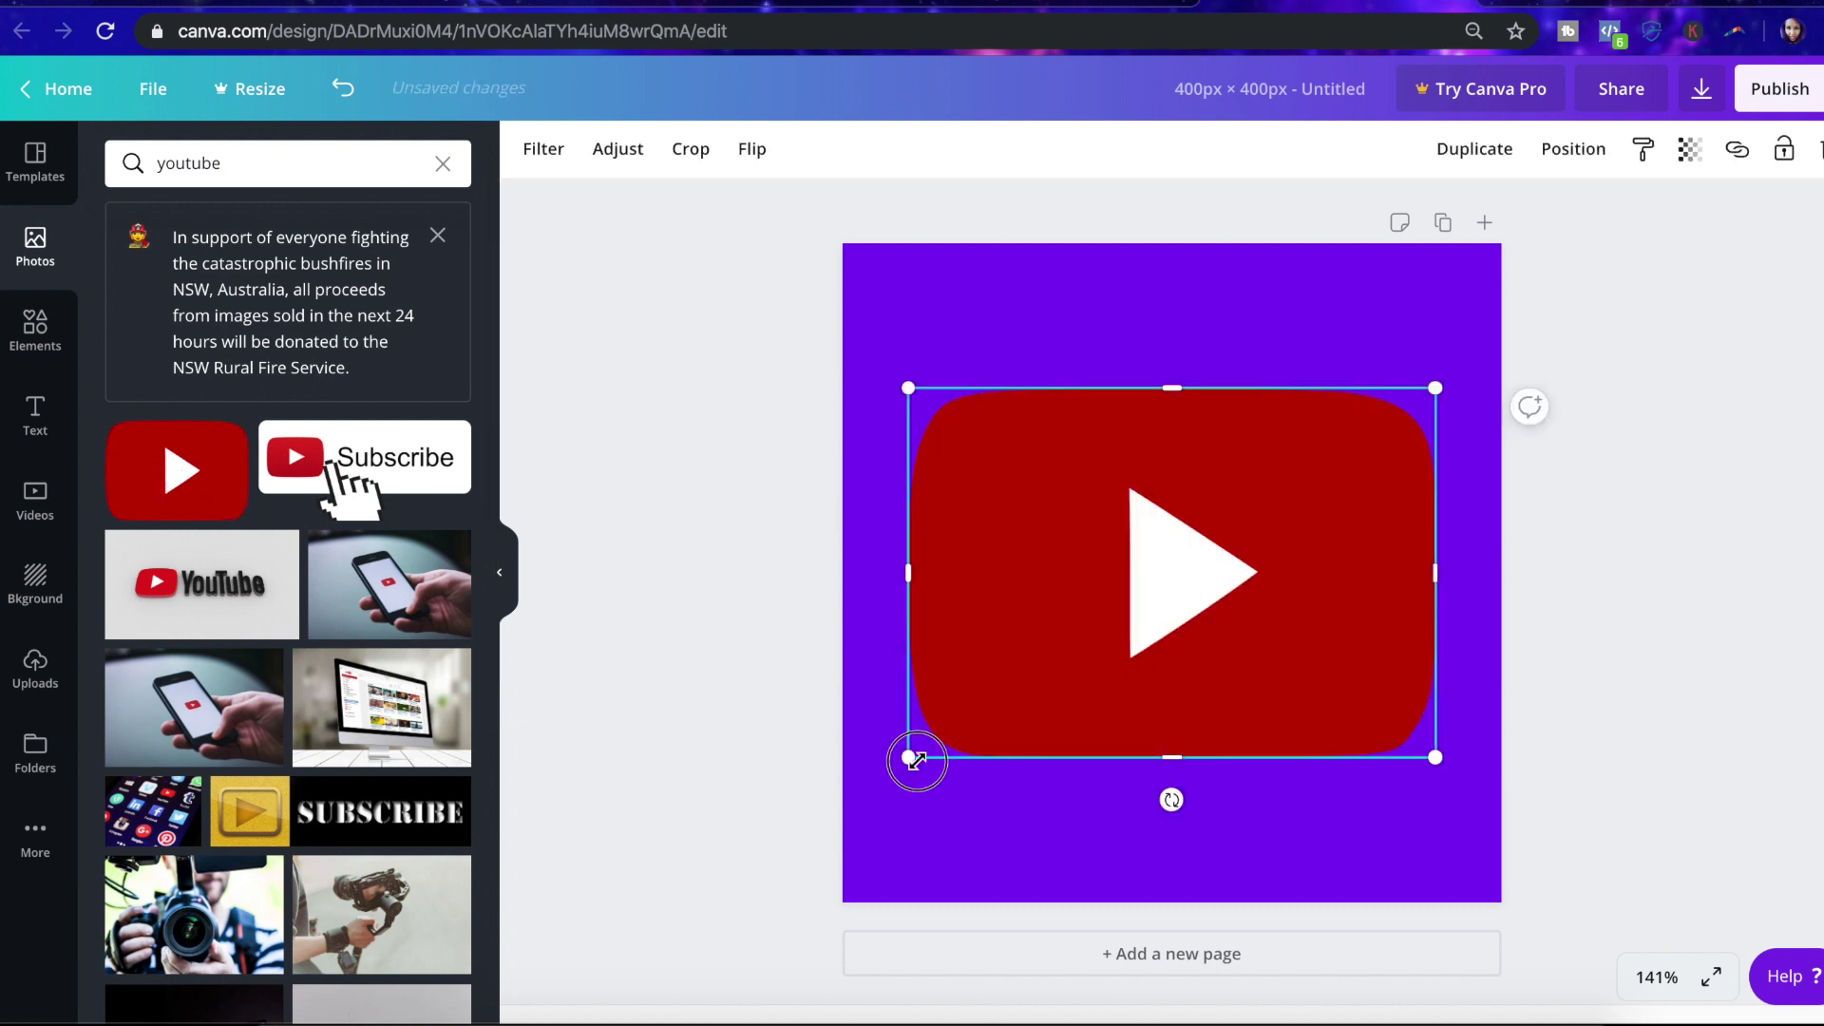
Step: Resize the play-button image and centre it in the page's upper half
left_click_drag(910, 757, 994, 686)
left_click_drag(1123, 608, 1078, 538)
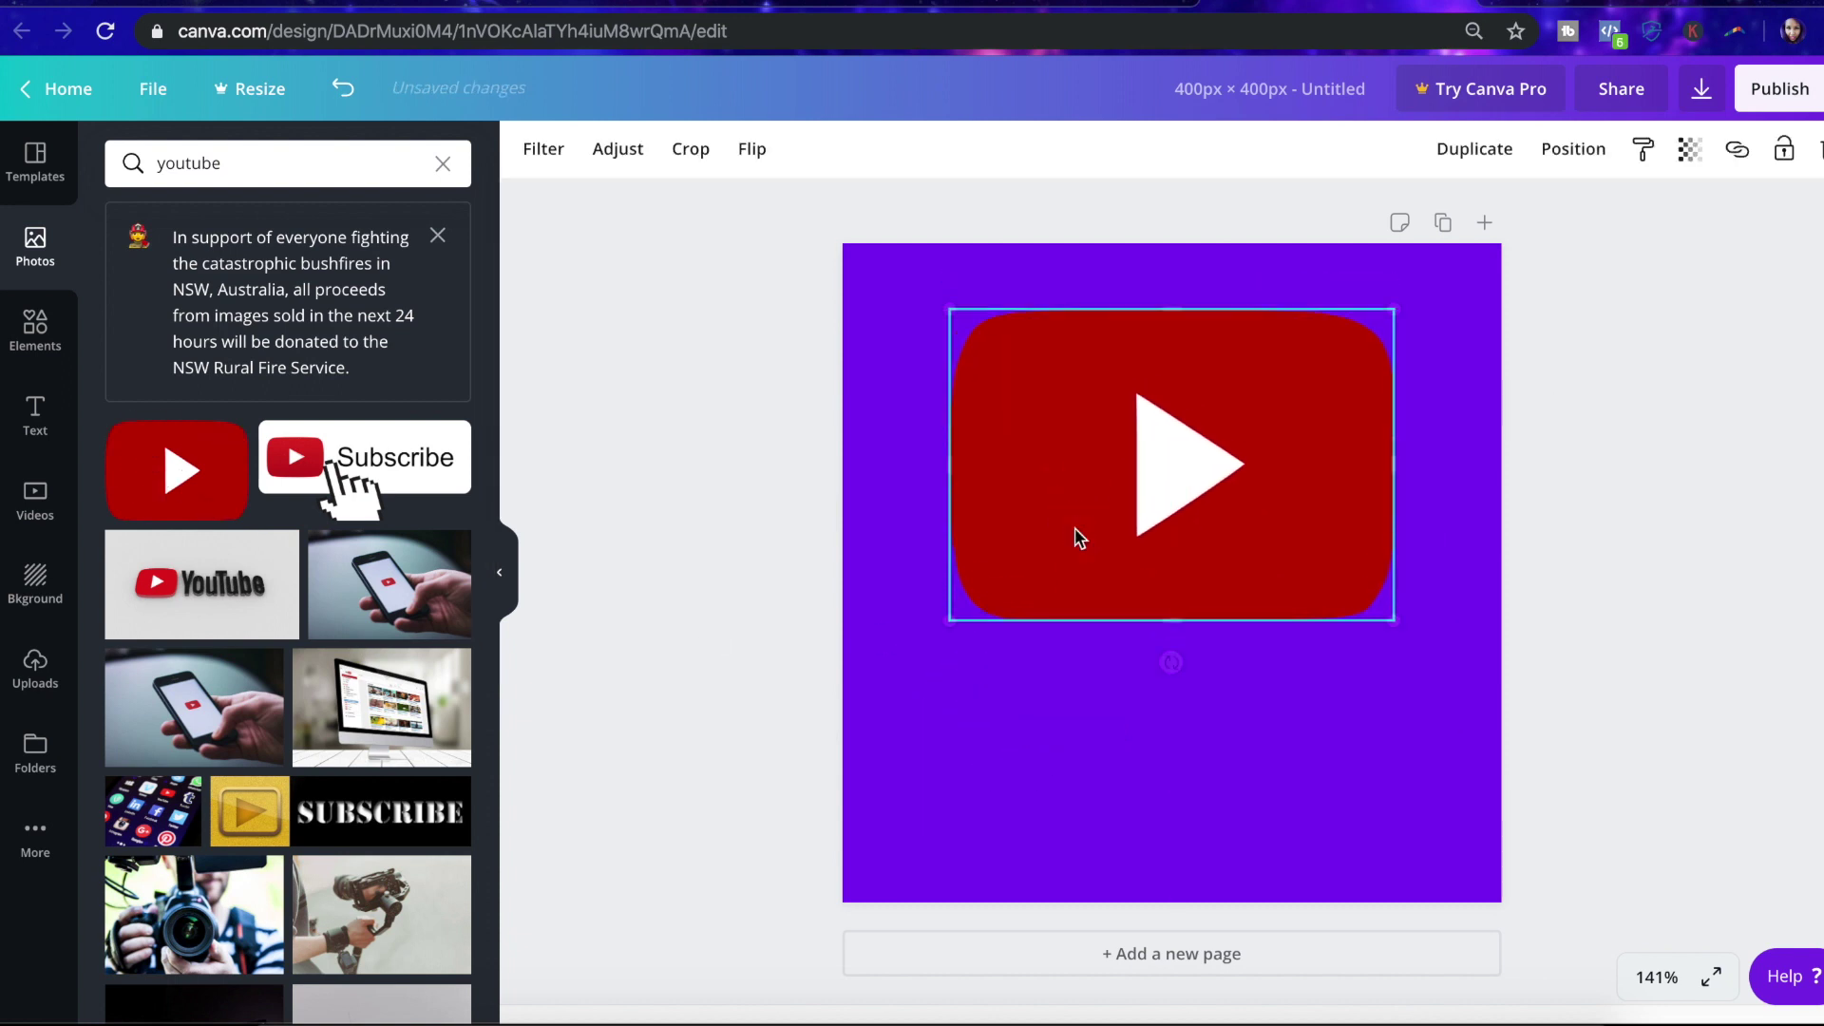
left_click_drag(941, 631, 928, 639)
left_click_drag(1040, 533, 1051, 546)
left_click(752, 509)
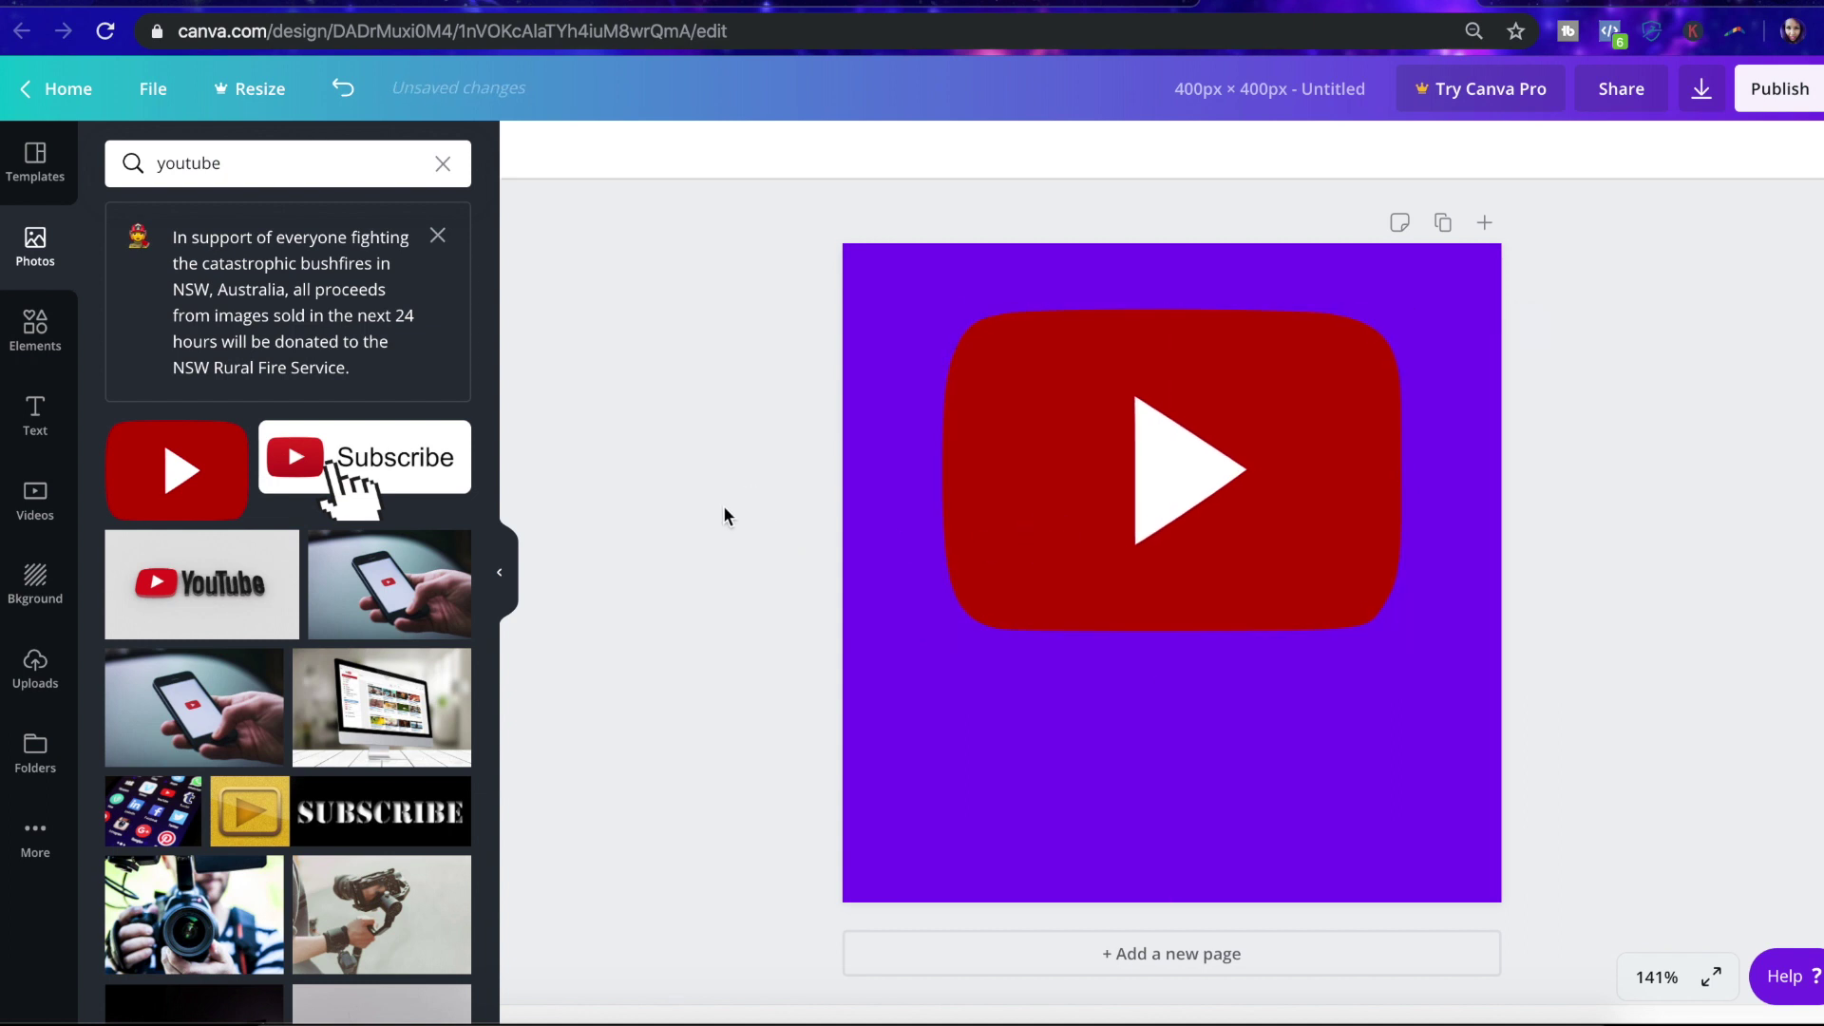
left_click(53, 435)
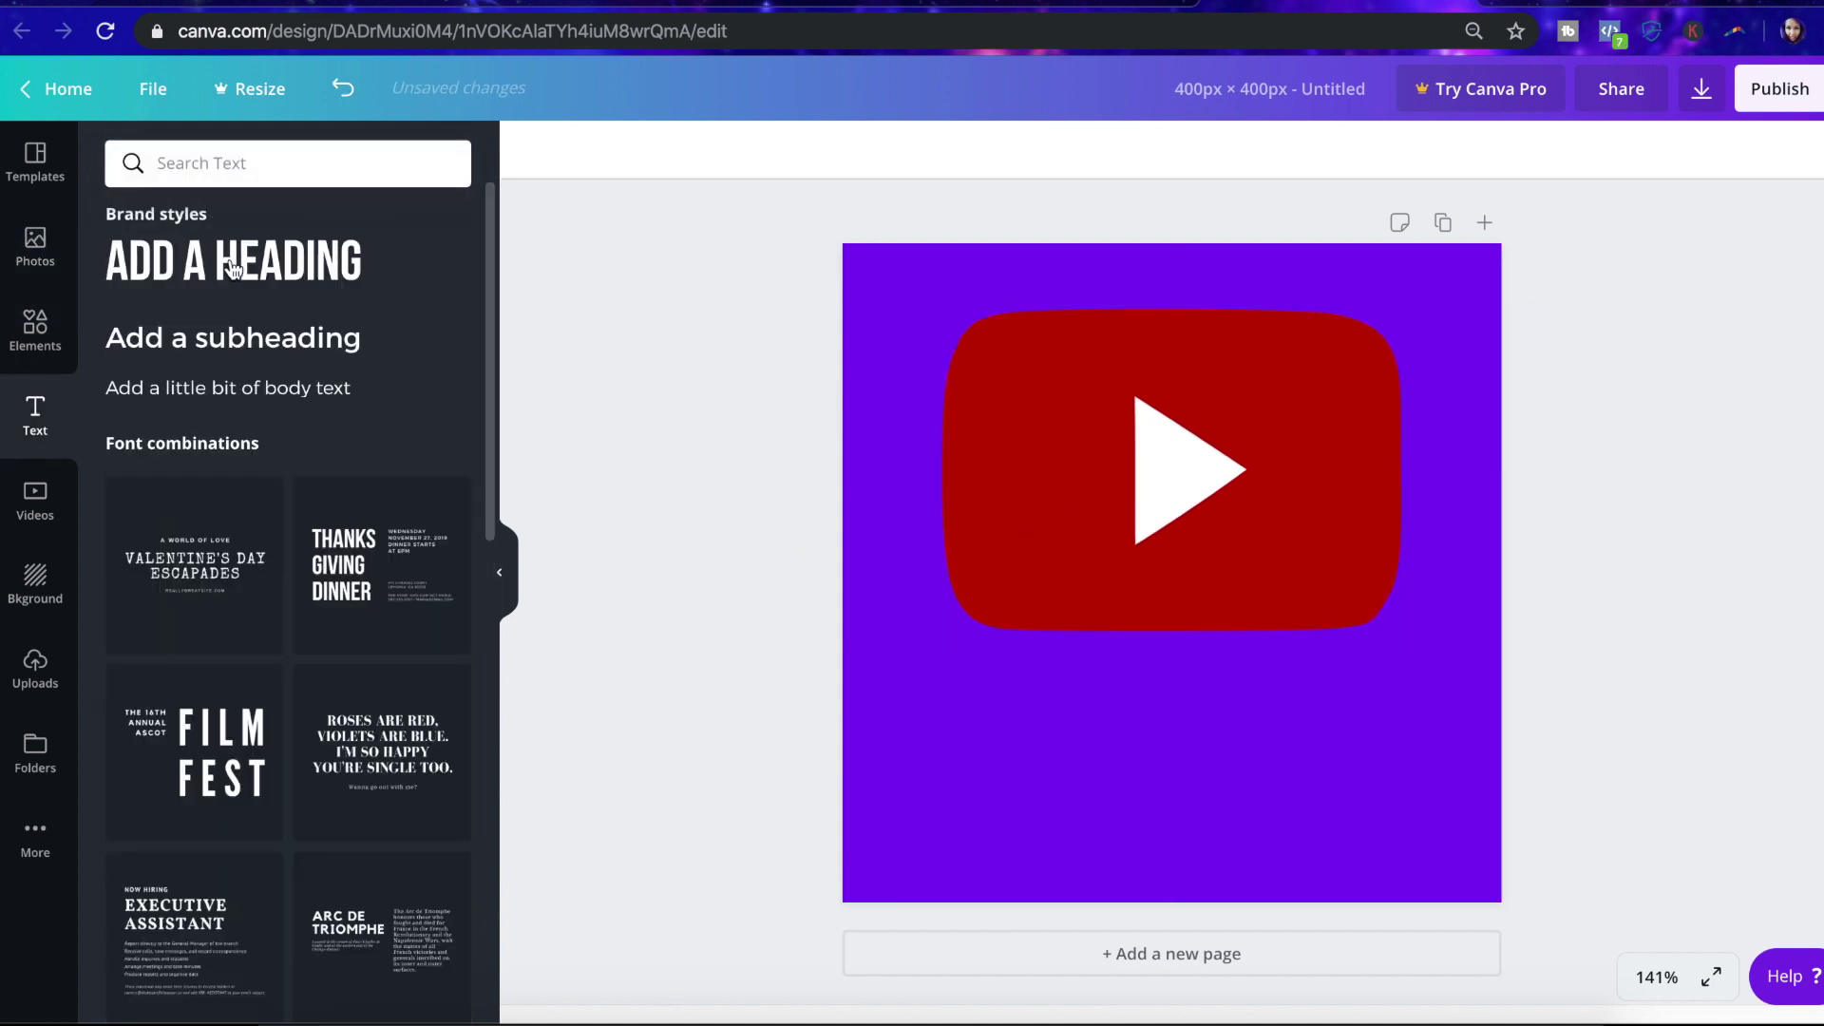
Step: Add a heading text box and change its text to SUBSCRIBE
left_click(231, 269)
left_click(1121, 580)
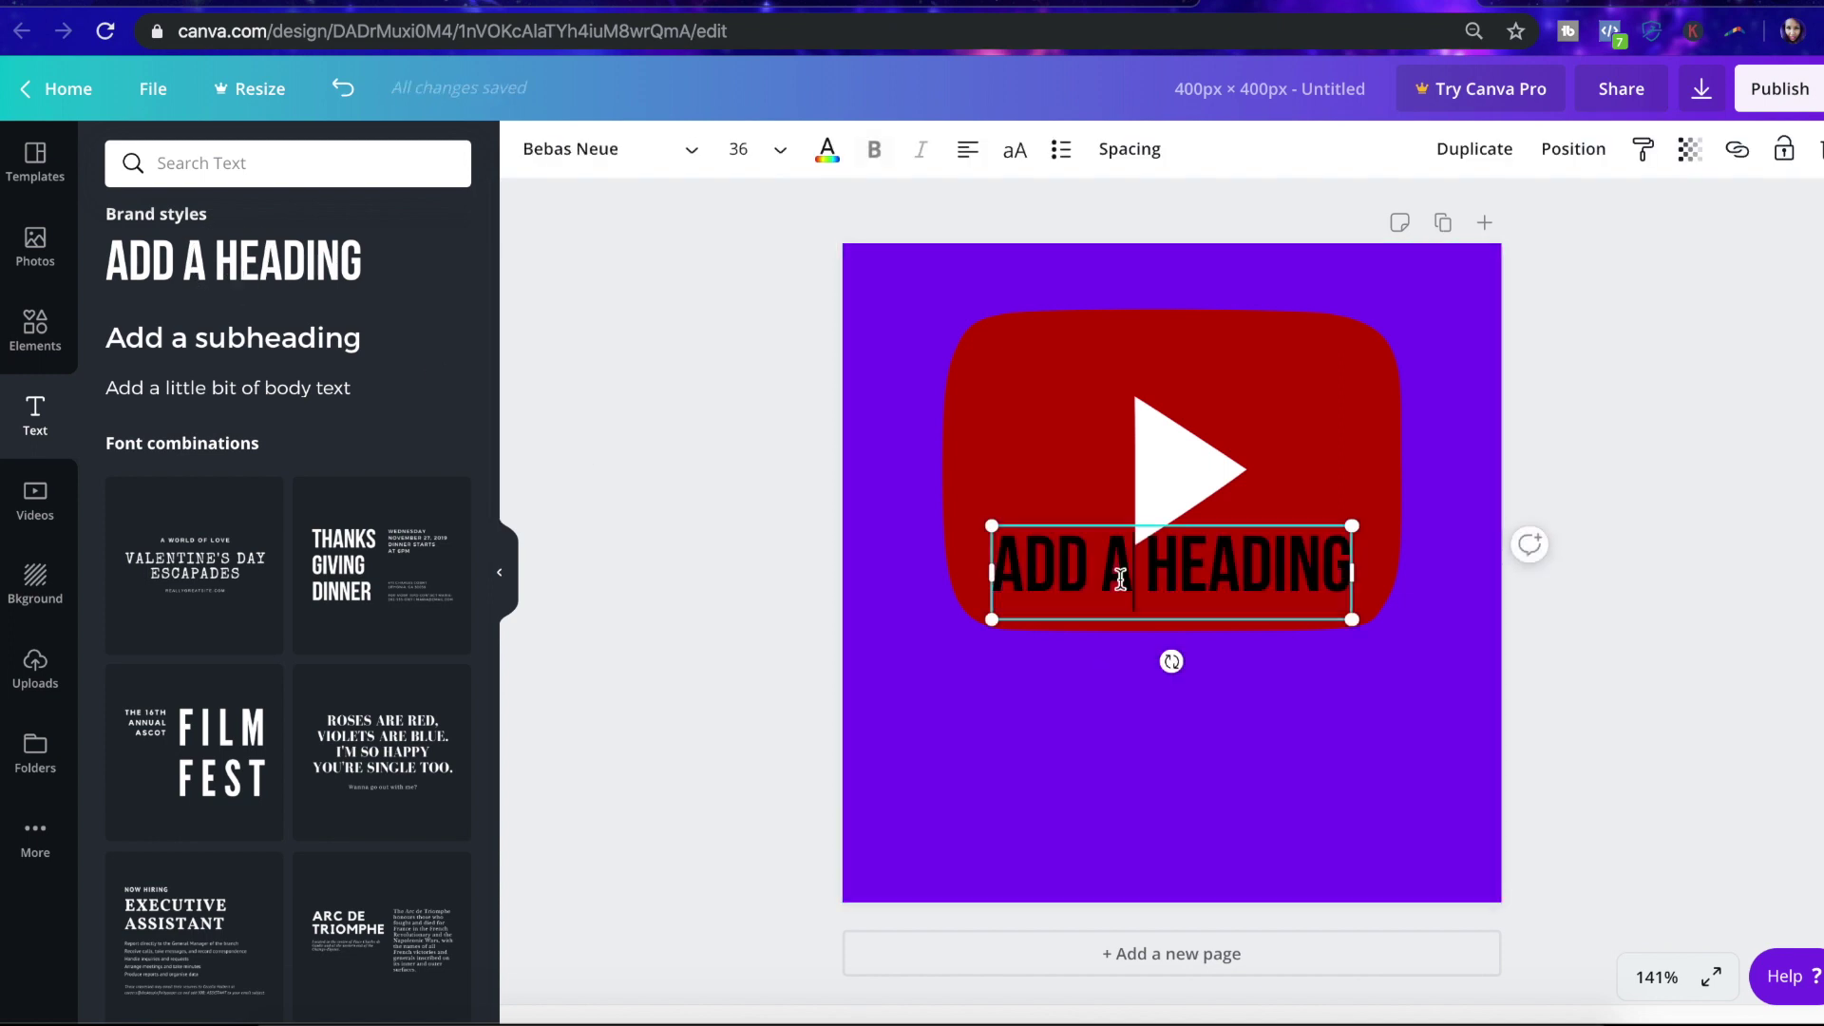
triple_click(1107, 576)
type("SUBSCRIBE")
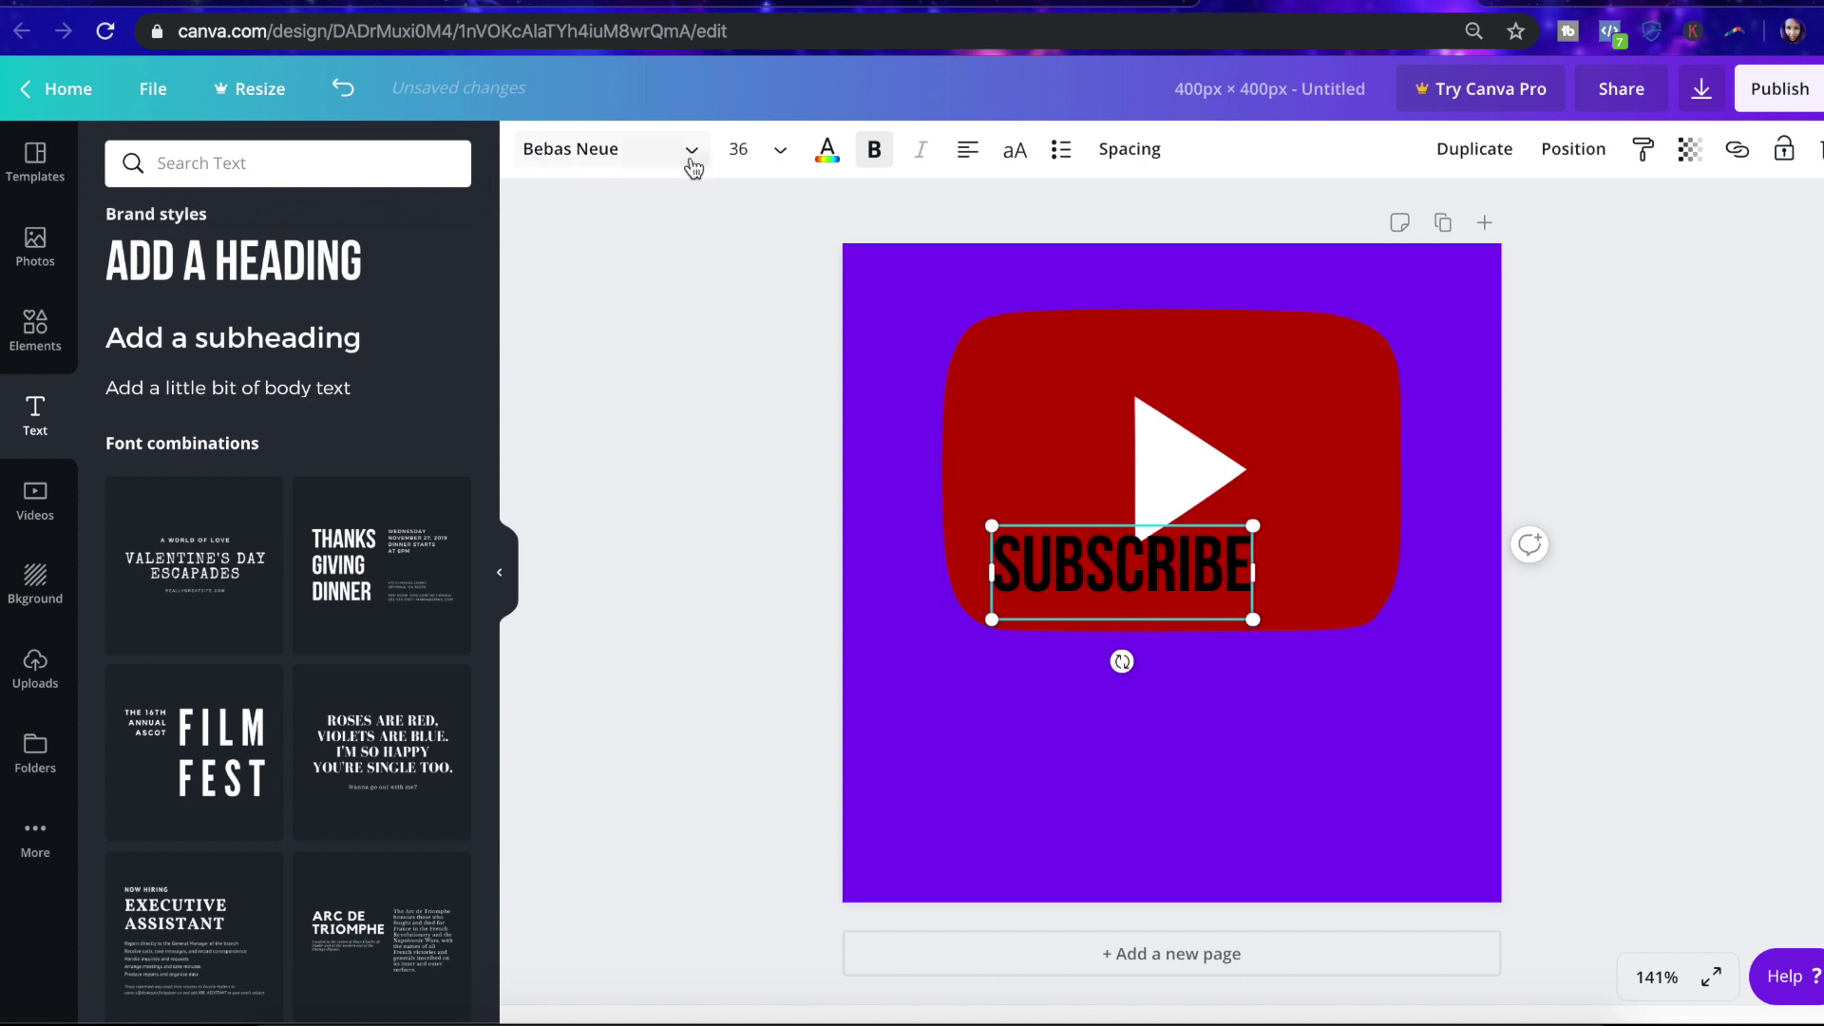
Step: Set the heading to size 88, centre-aligned, with letter spacing -15
left_click(744, 151)
scroll(798, 570, "down", 2)
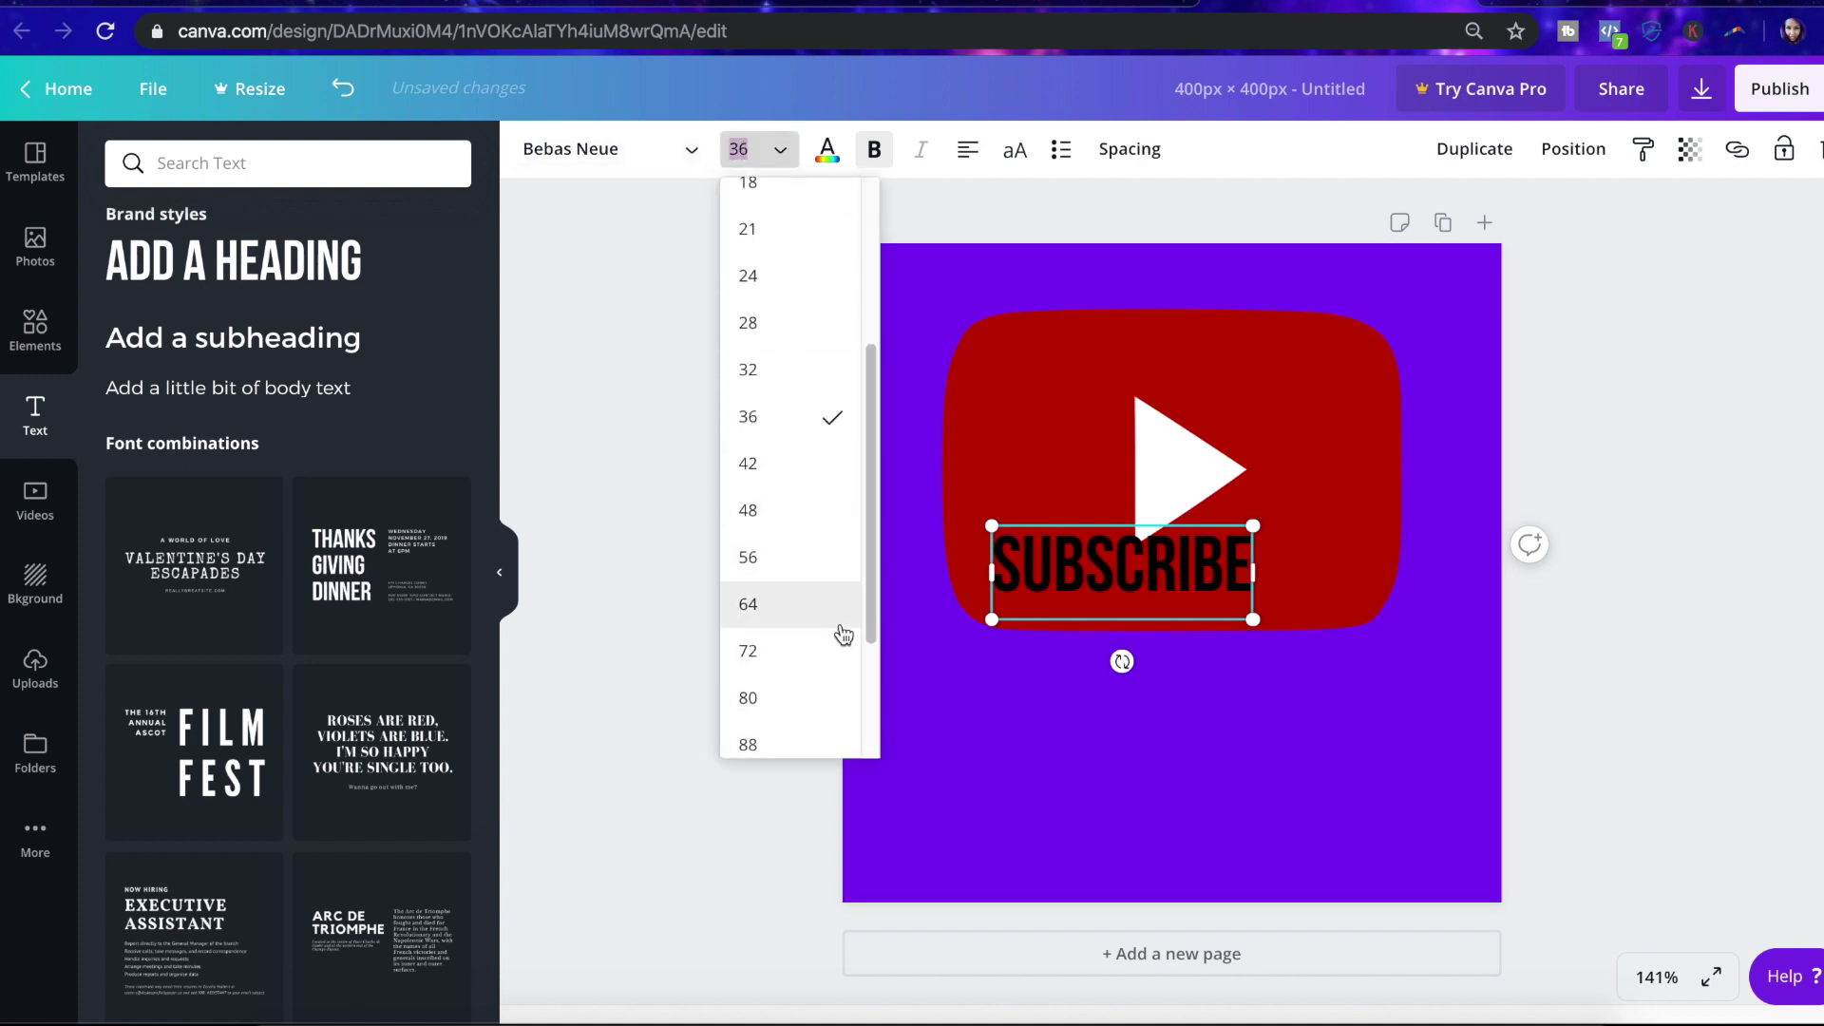
left_click(797, 722)
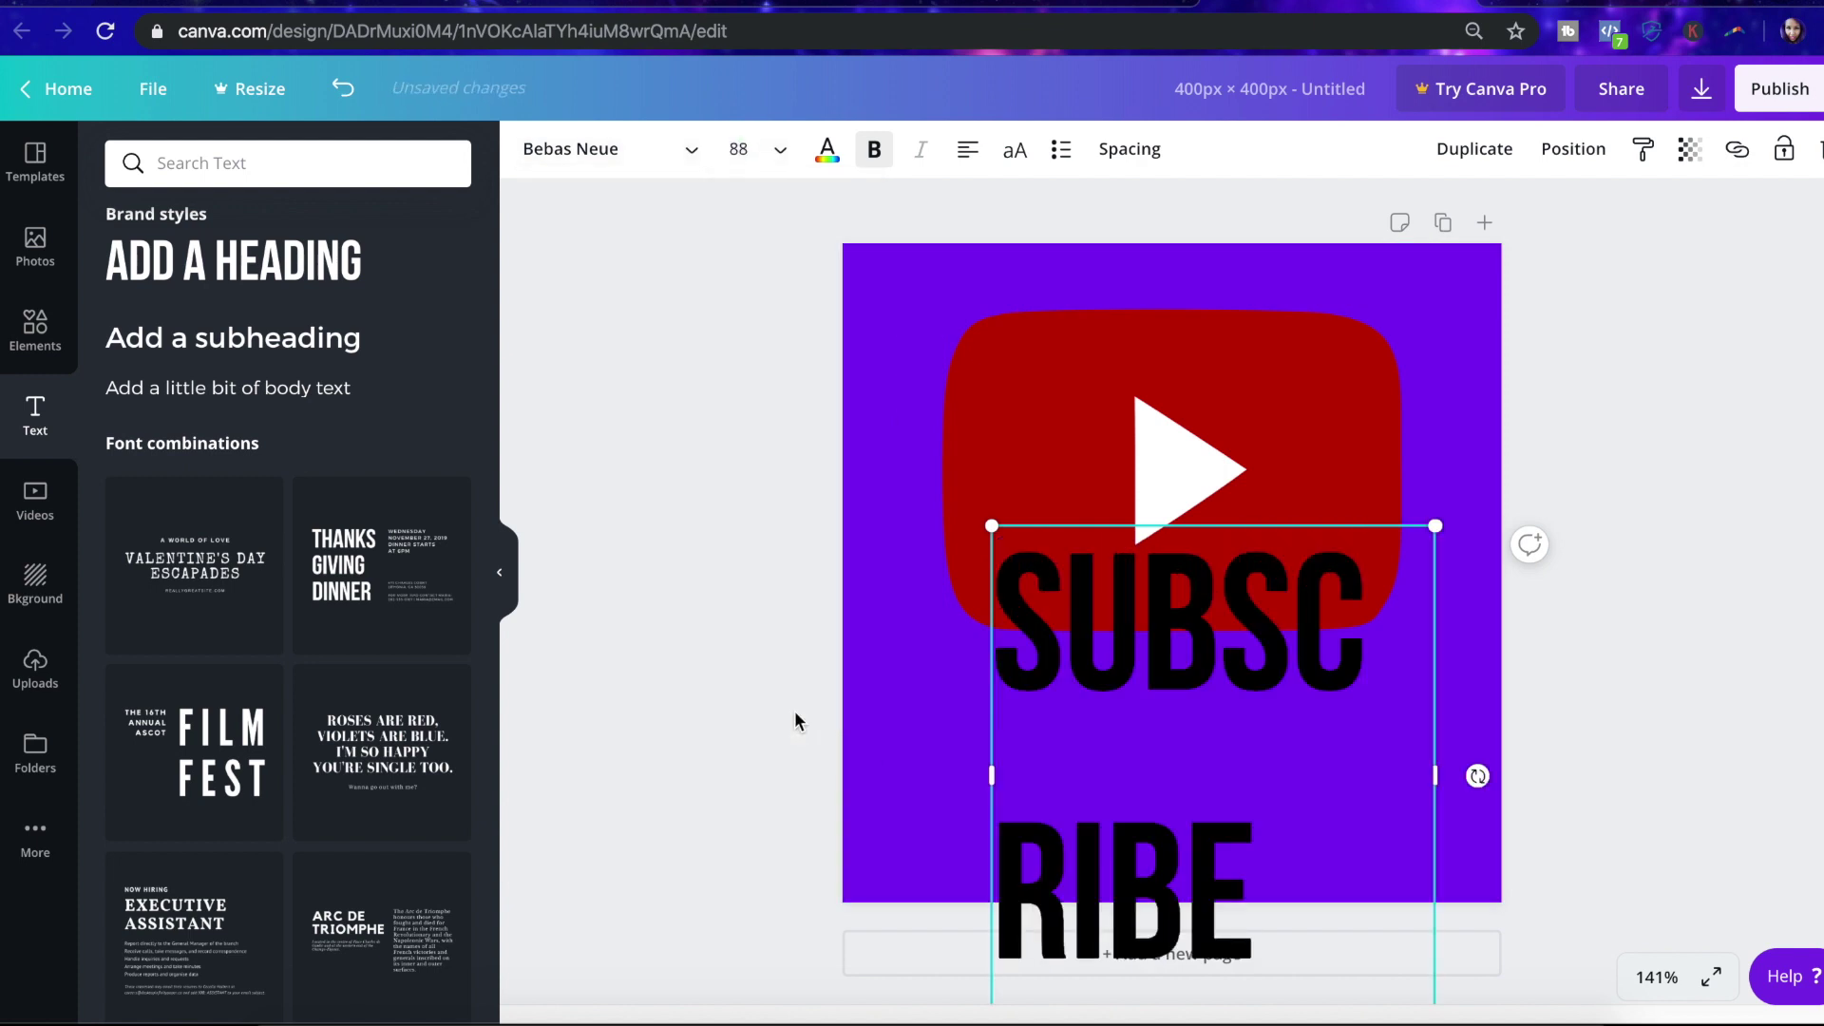
left_click(979, 161)
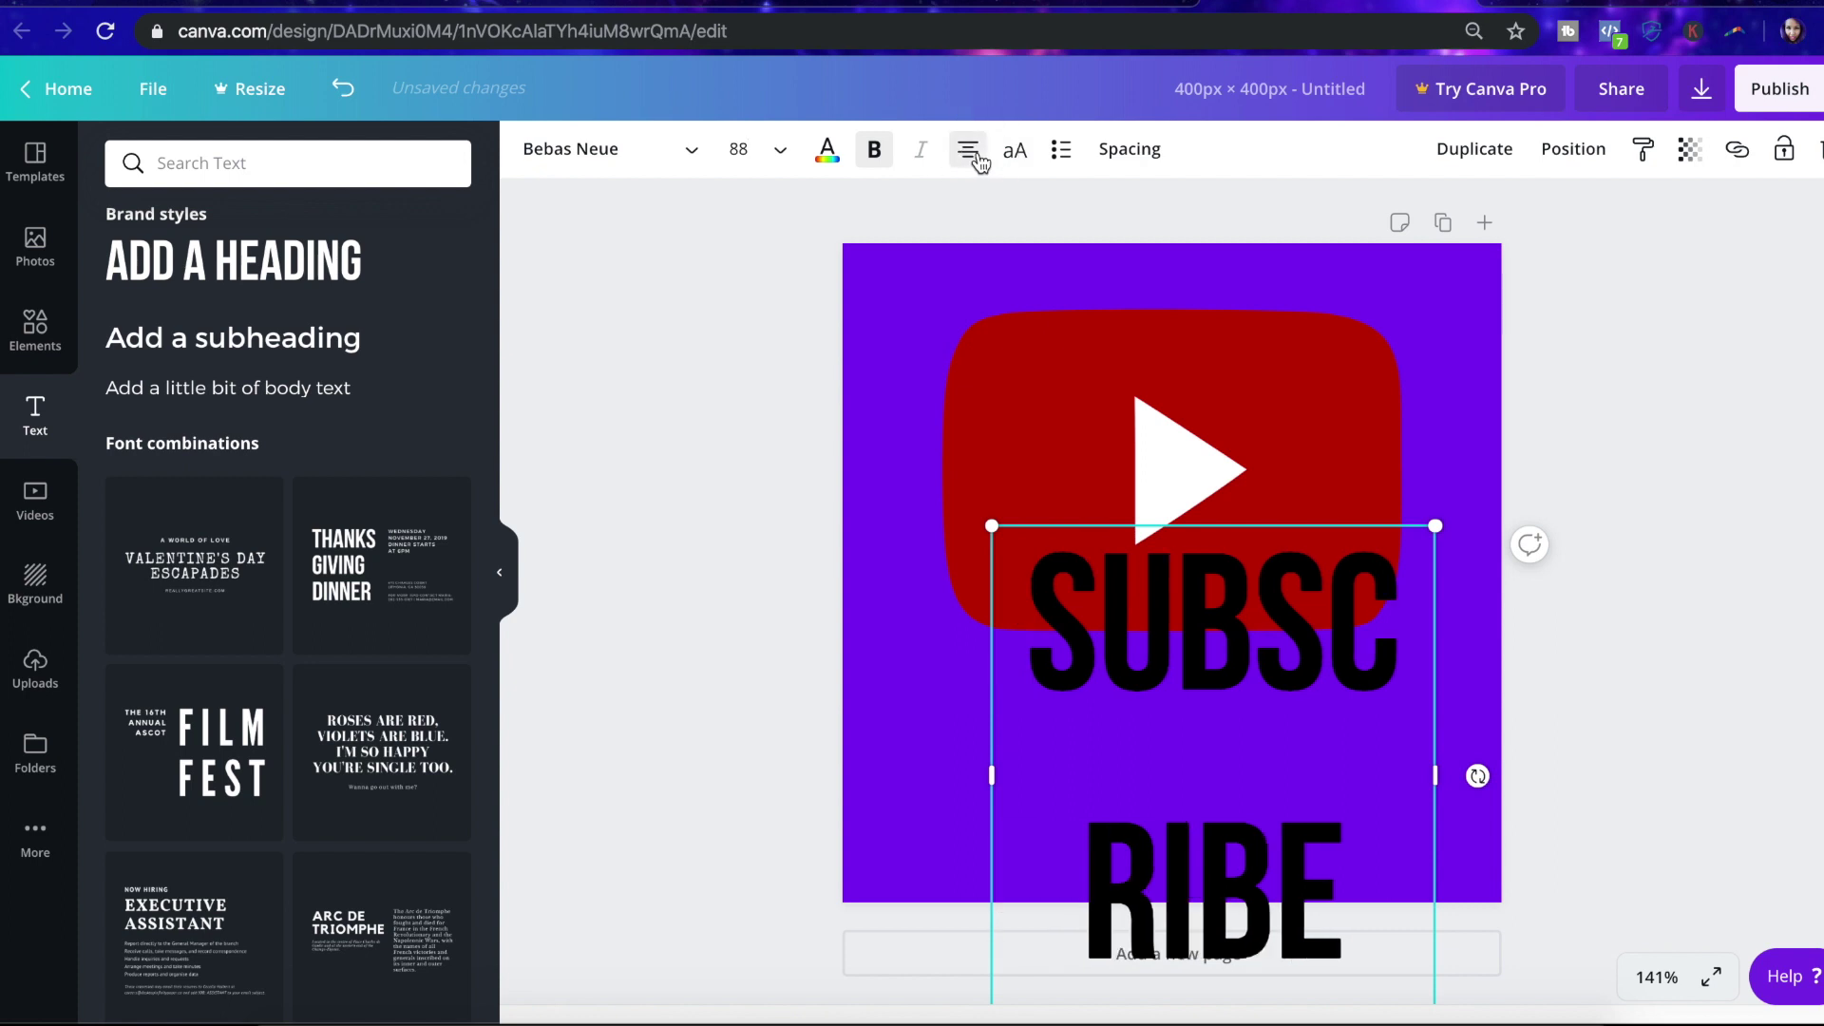
left_click(1139, 144)
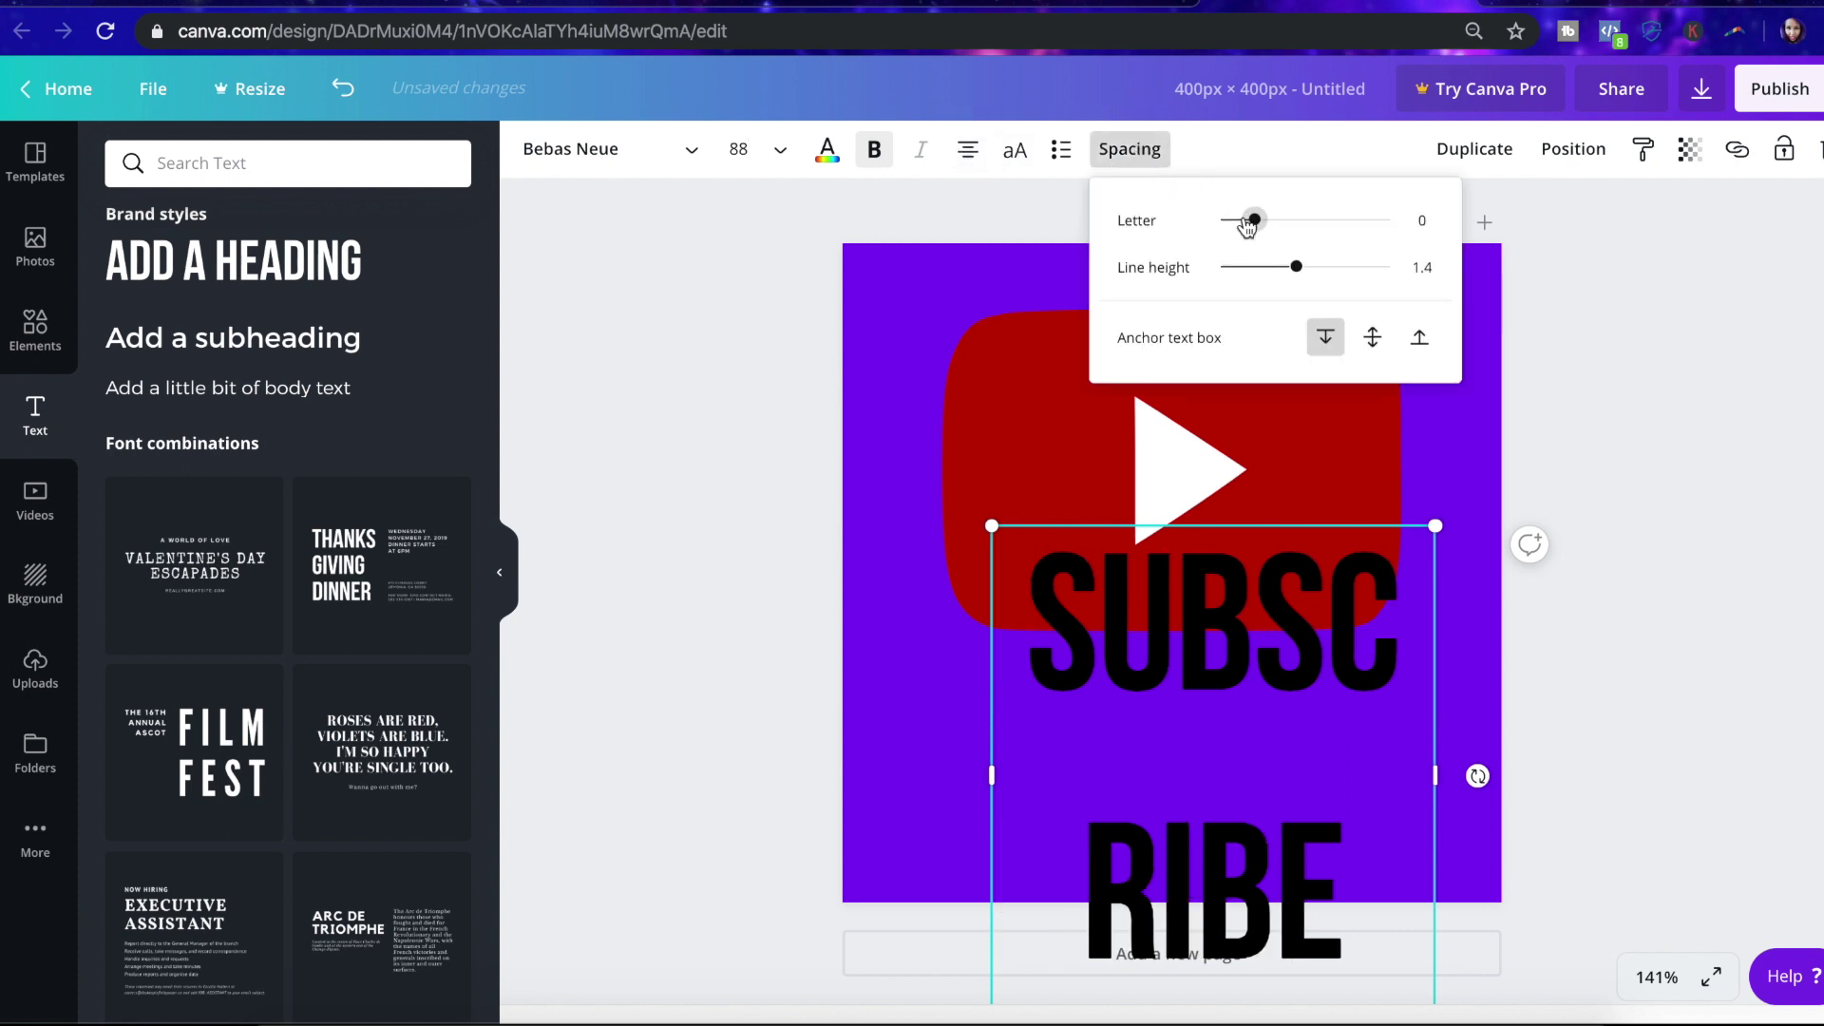
left_click_drag(1250, 226, 1274, 277)
left_click(724, 634)
Step: Widen the SUBSCRIBE box to fit one line and move it to the page bottom
left_click(994, 794)
left_click_drag(951, 751, 850, 780)
left_click_drag(1124, 672, 1140, 773)
left_click(1139, 746)
key("ctrl+a")
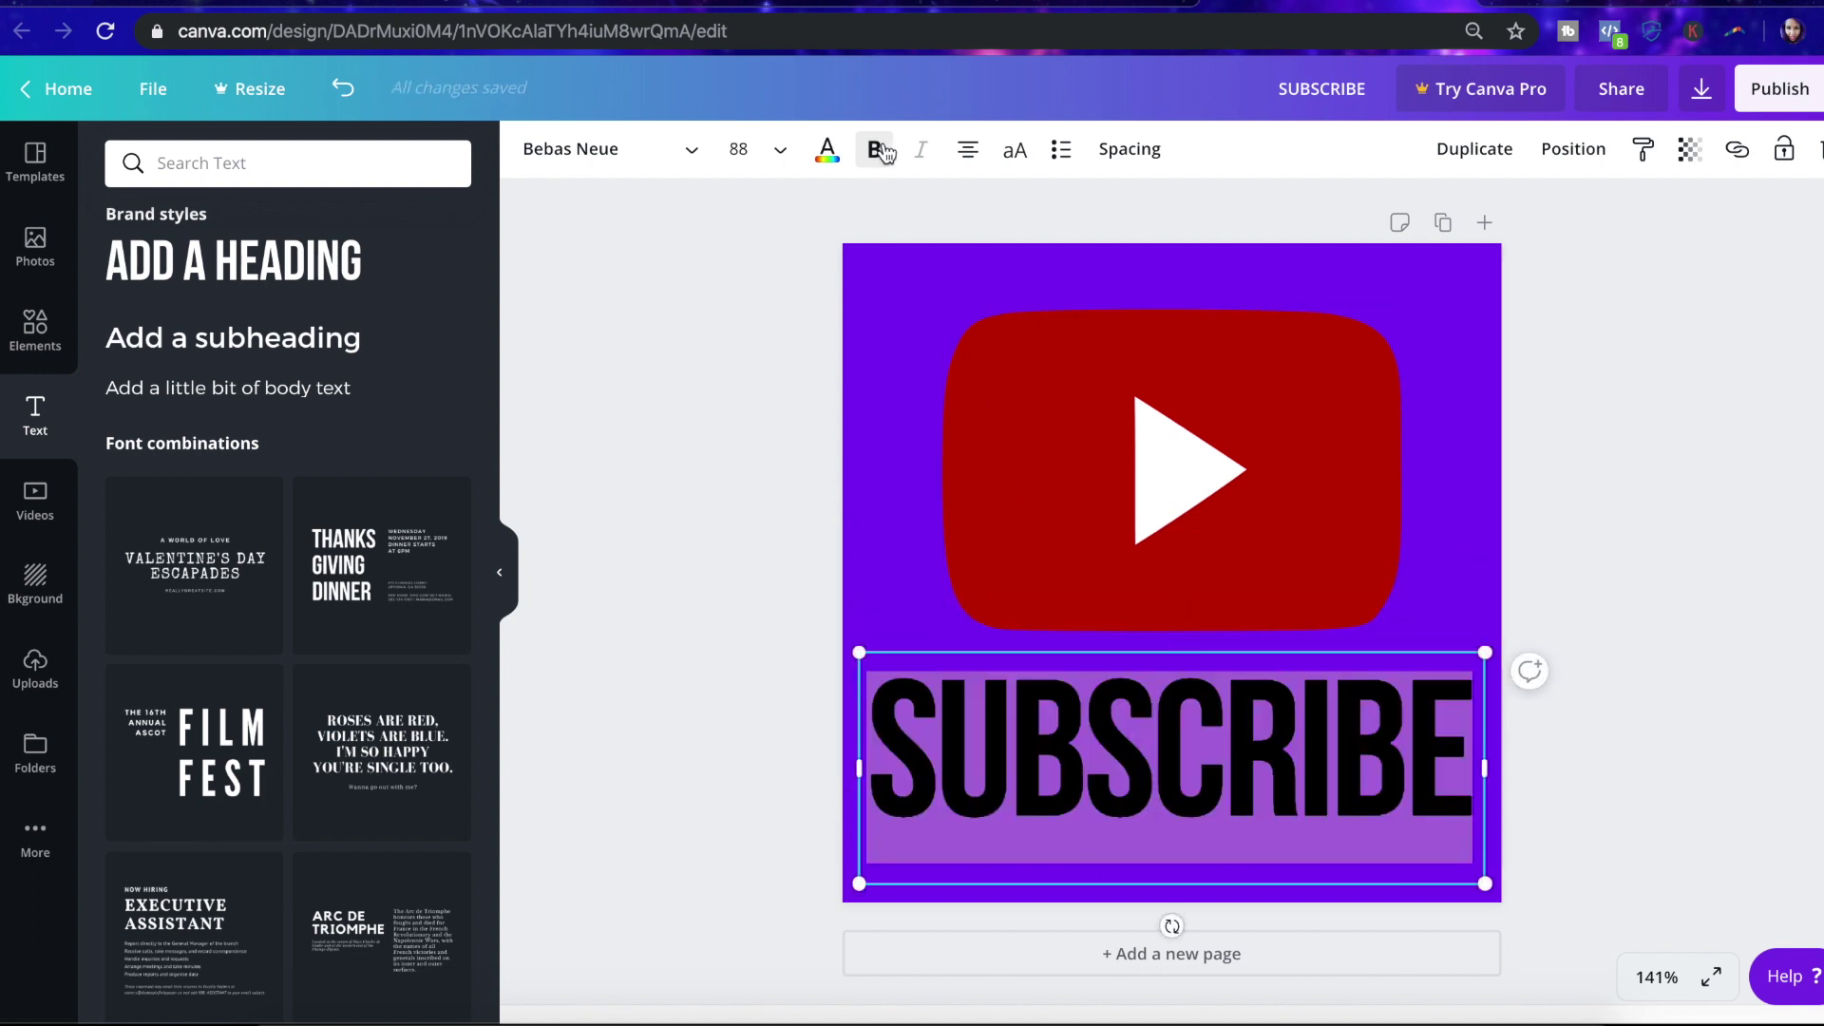
left_click(827, 149)
Step: Make the SUBSCRIBE text white and nudge it into place
left_click(445, 457)
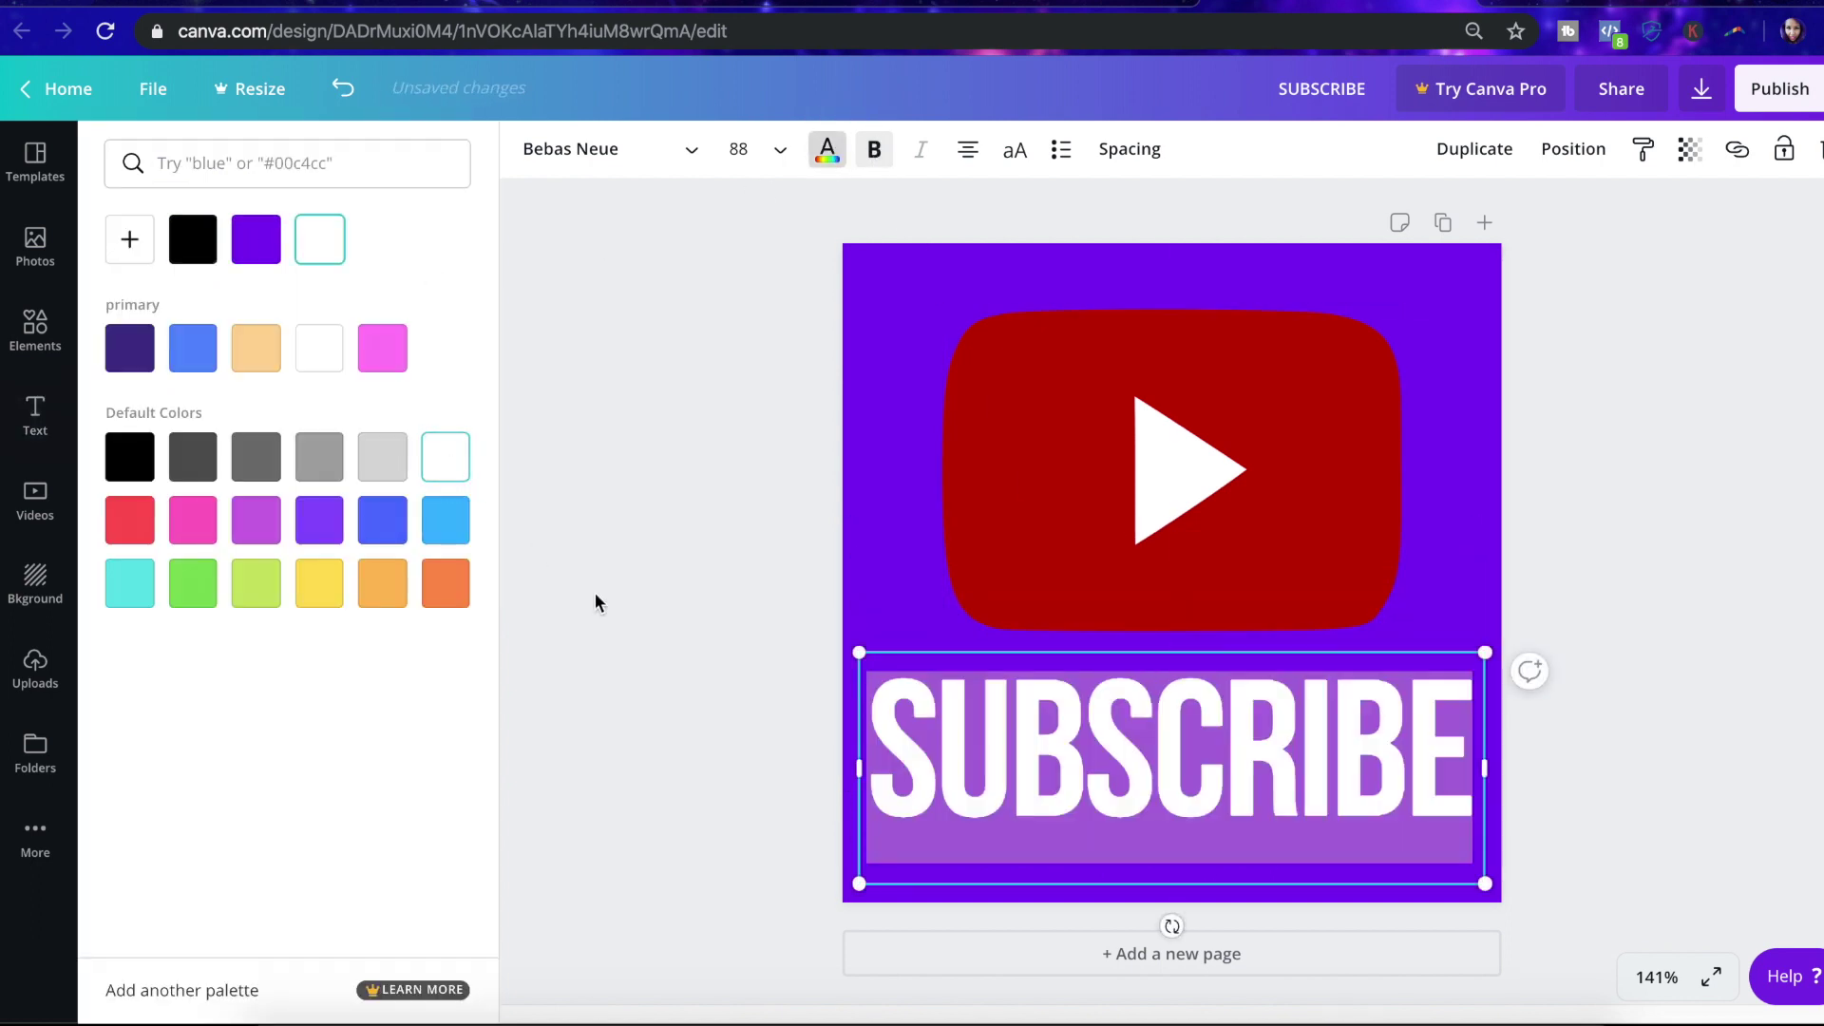
left_click(698, 798)
left_click_drag(1100, 866, 1117, 828)
left_click(732, 405)
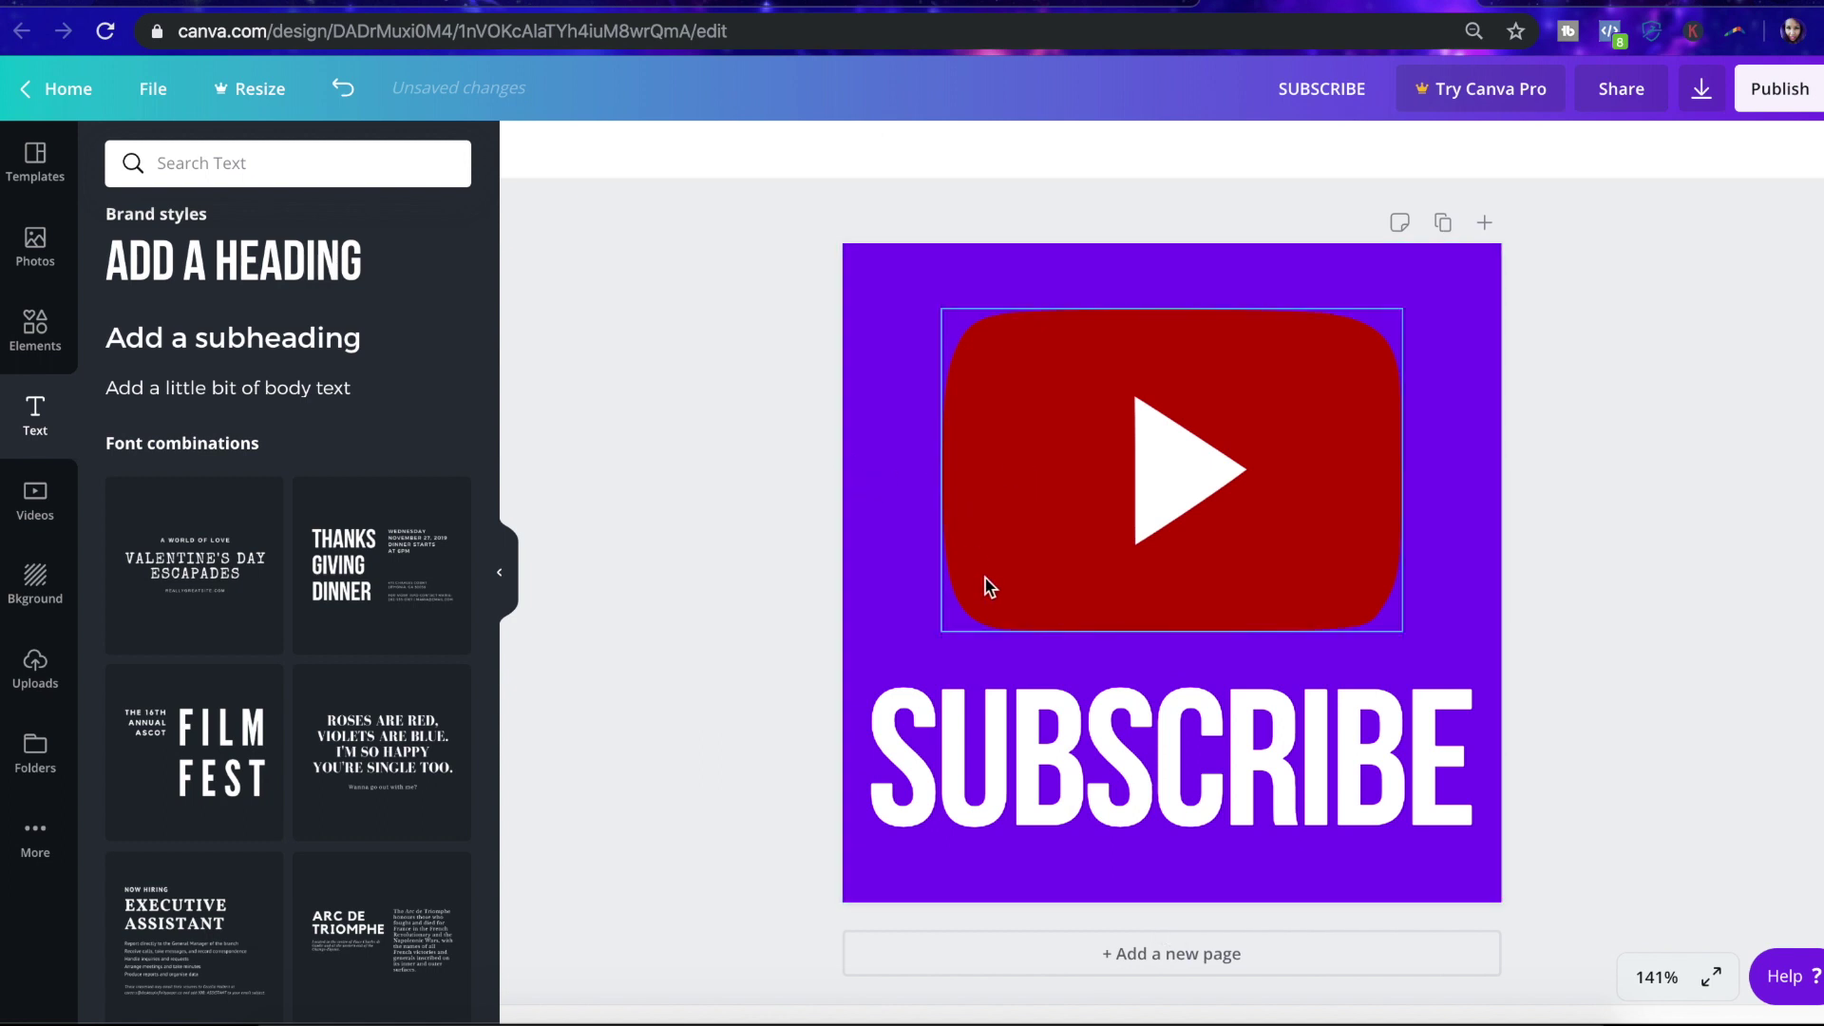
Step: Lower the play-button logo's transparency to 59 so the purple shows through
left_click(1079, 462)
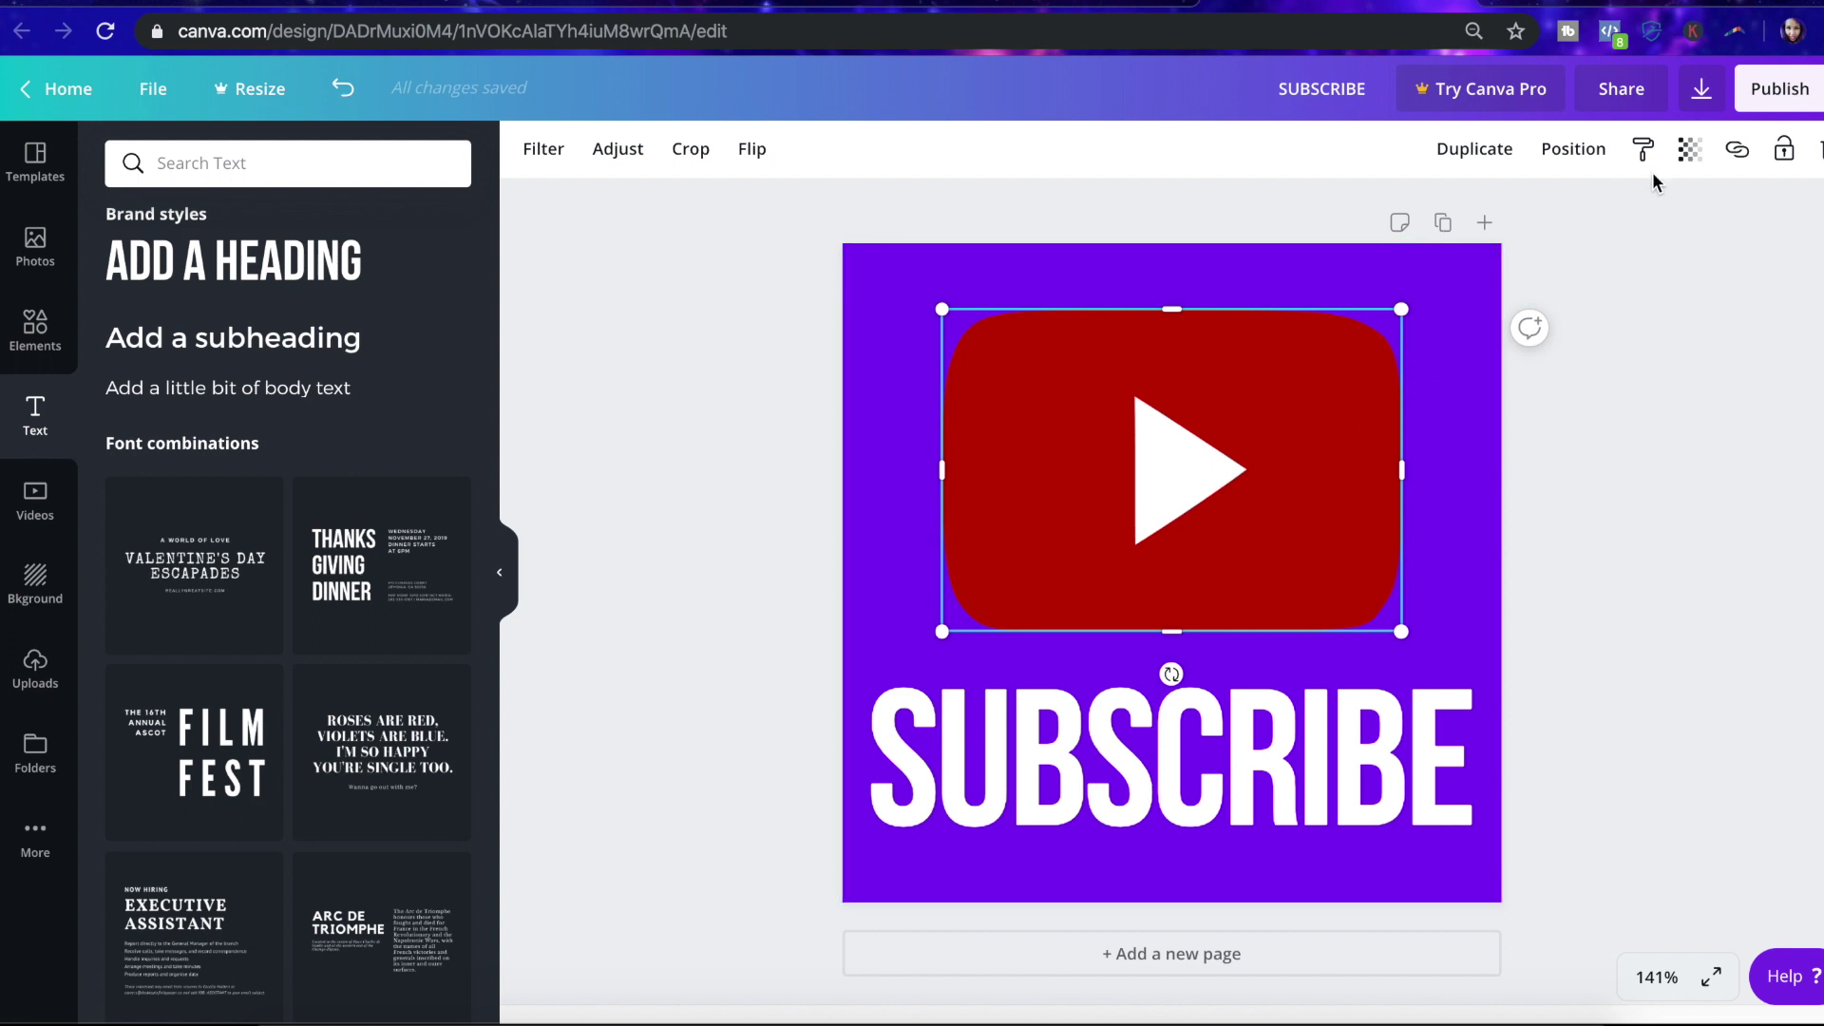
left_click(1690, 152)
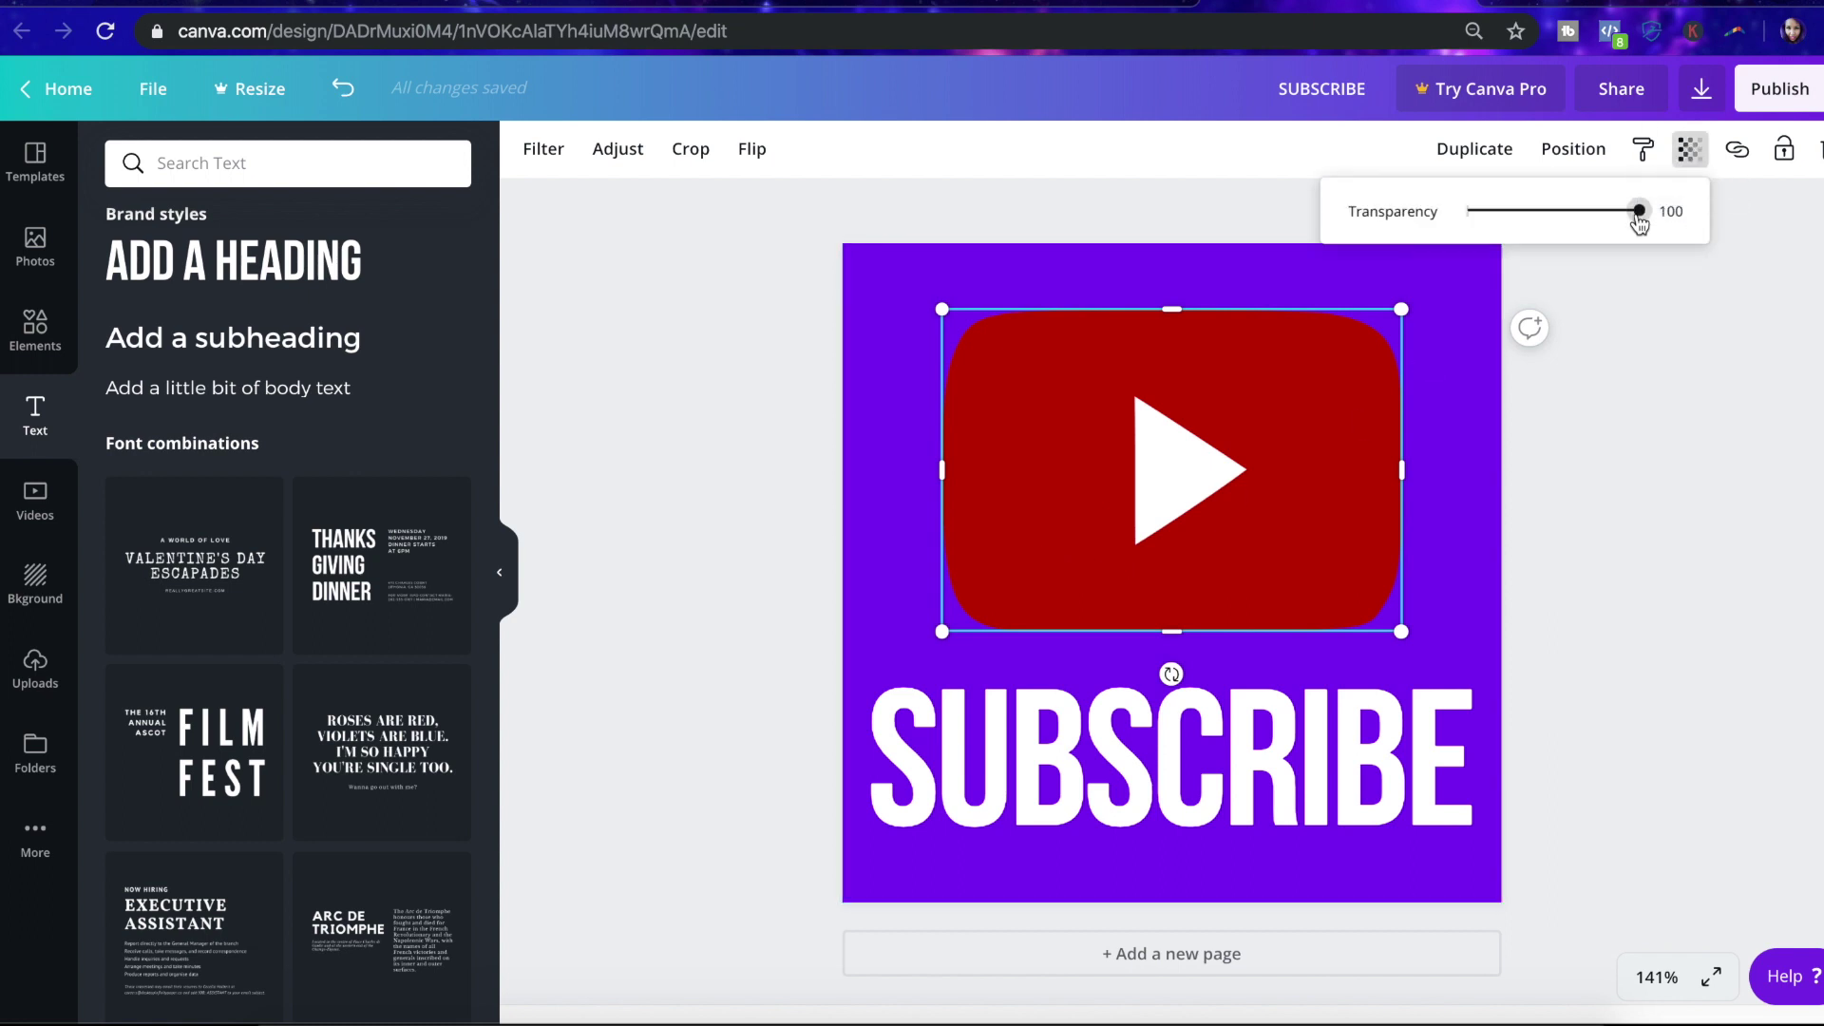
left_click_drag(1639, 221, 1581, 226)
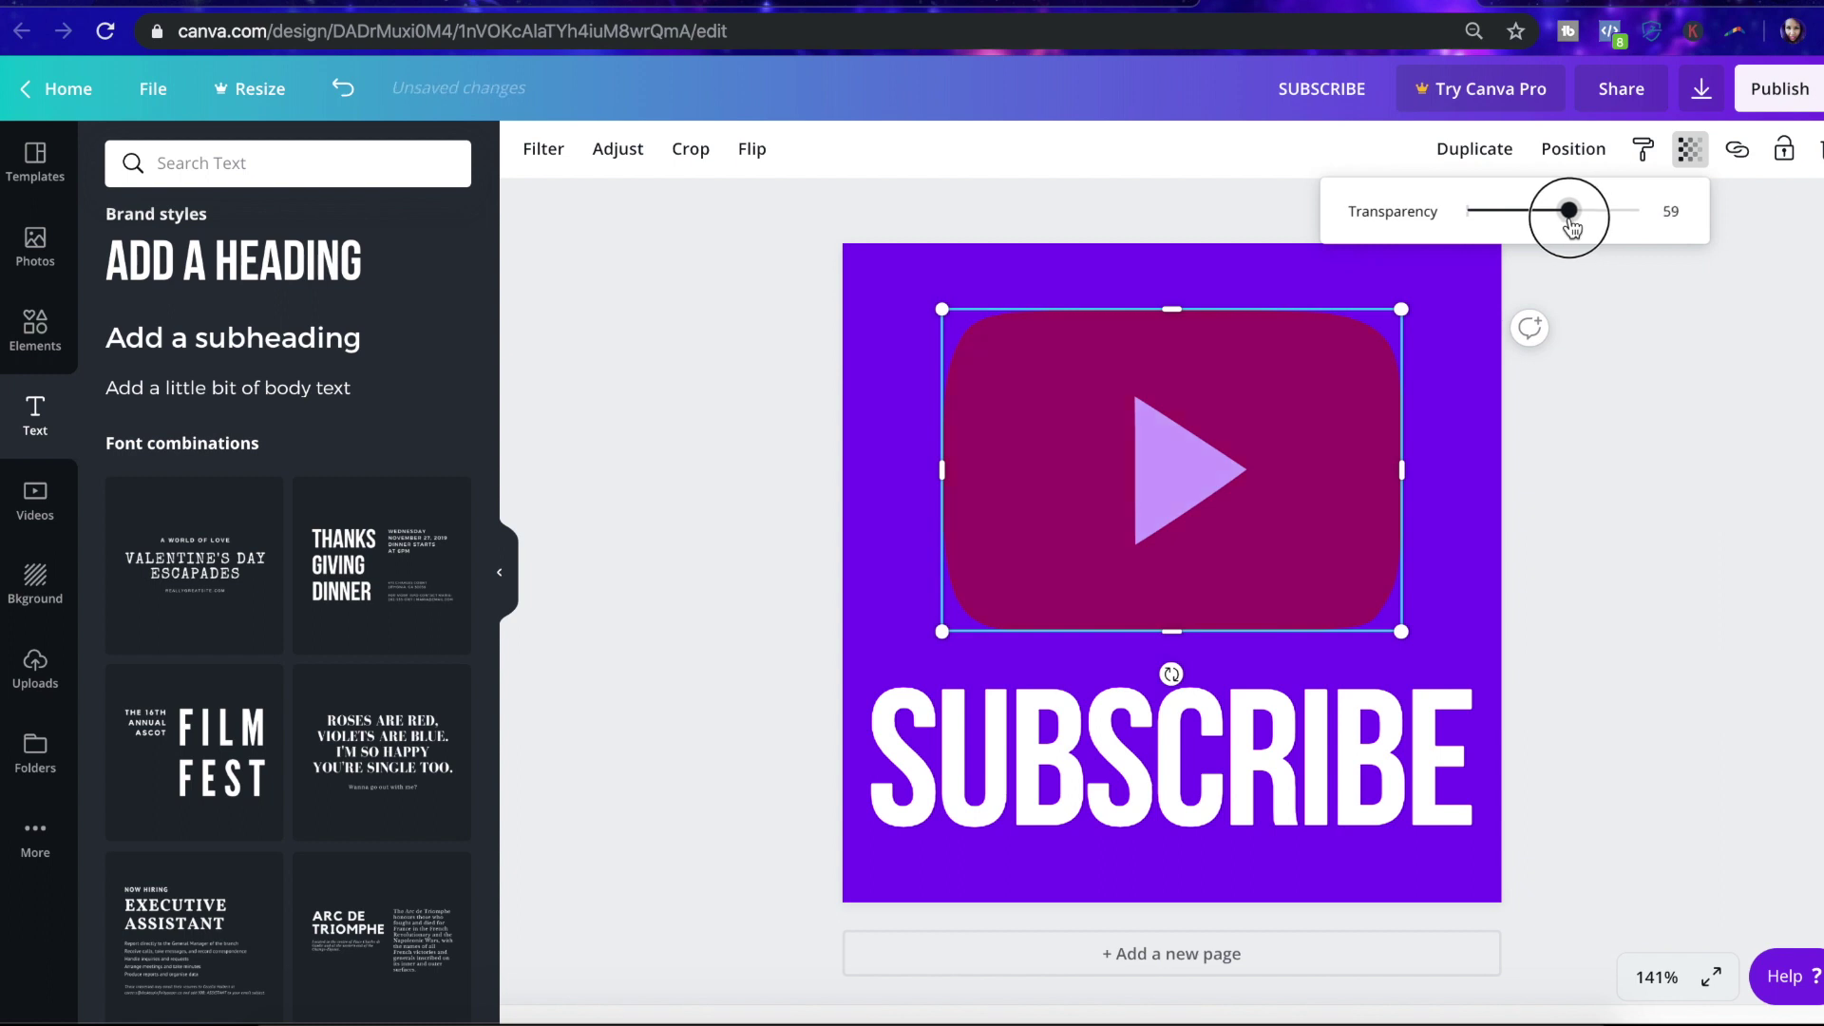
left_click(1682, 596)
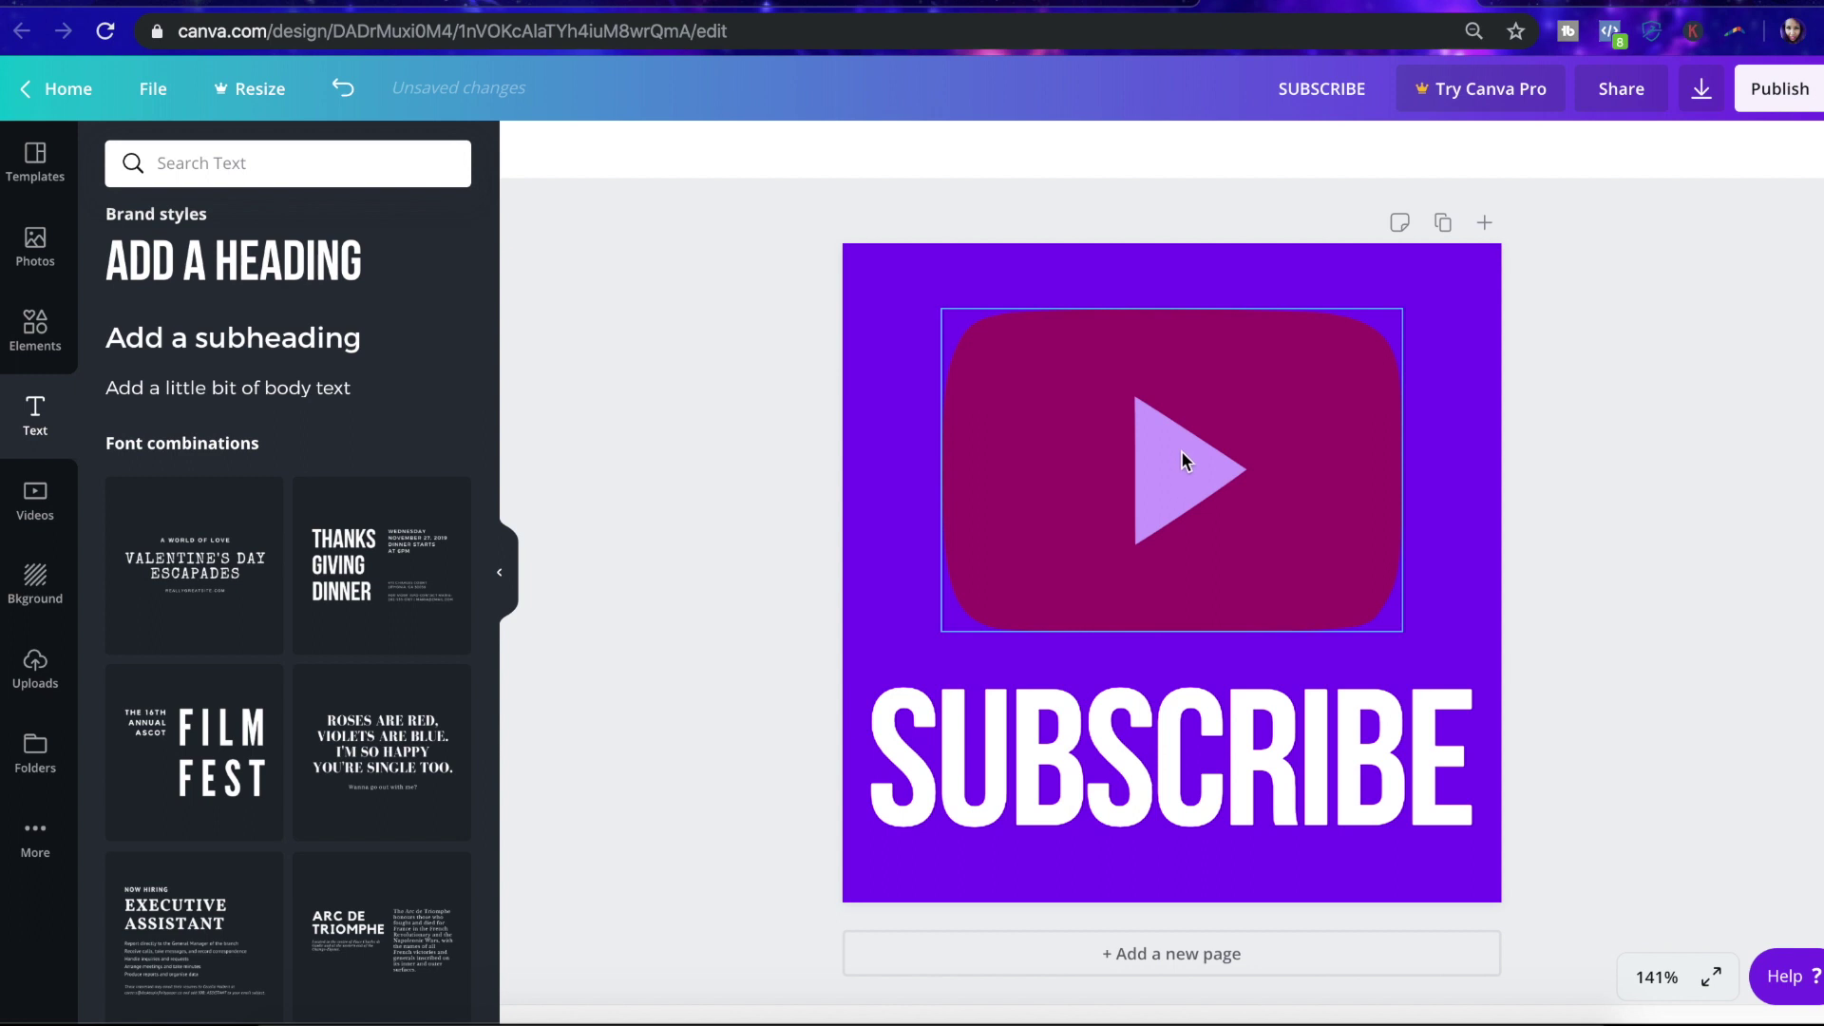
Step: Add a triangle, rotate it to point right, and centre it small in the red box
left_click(632, 476)
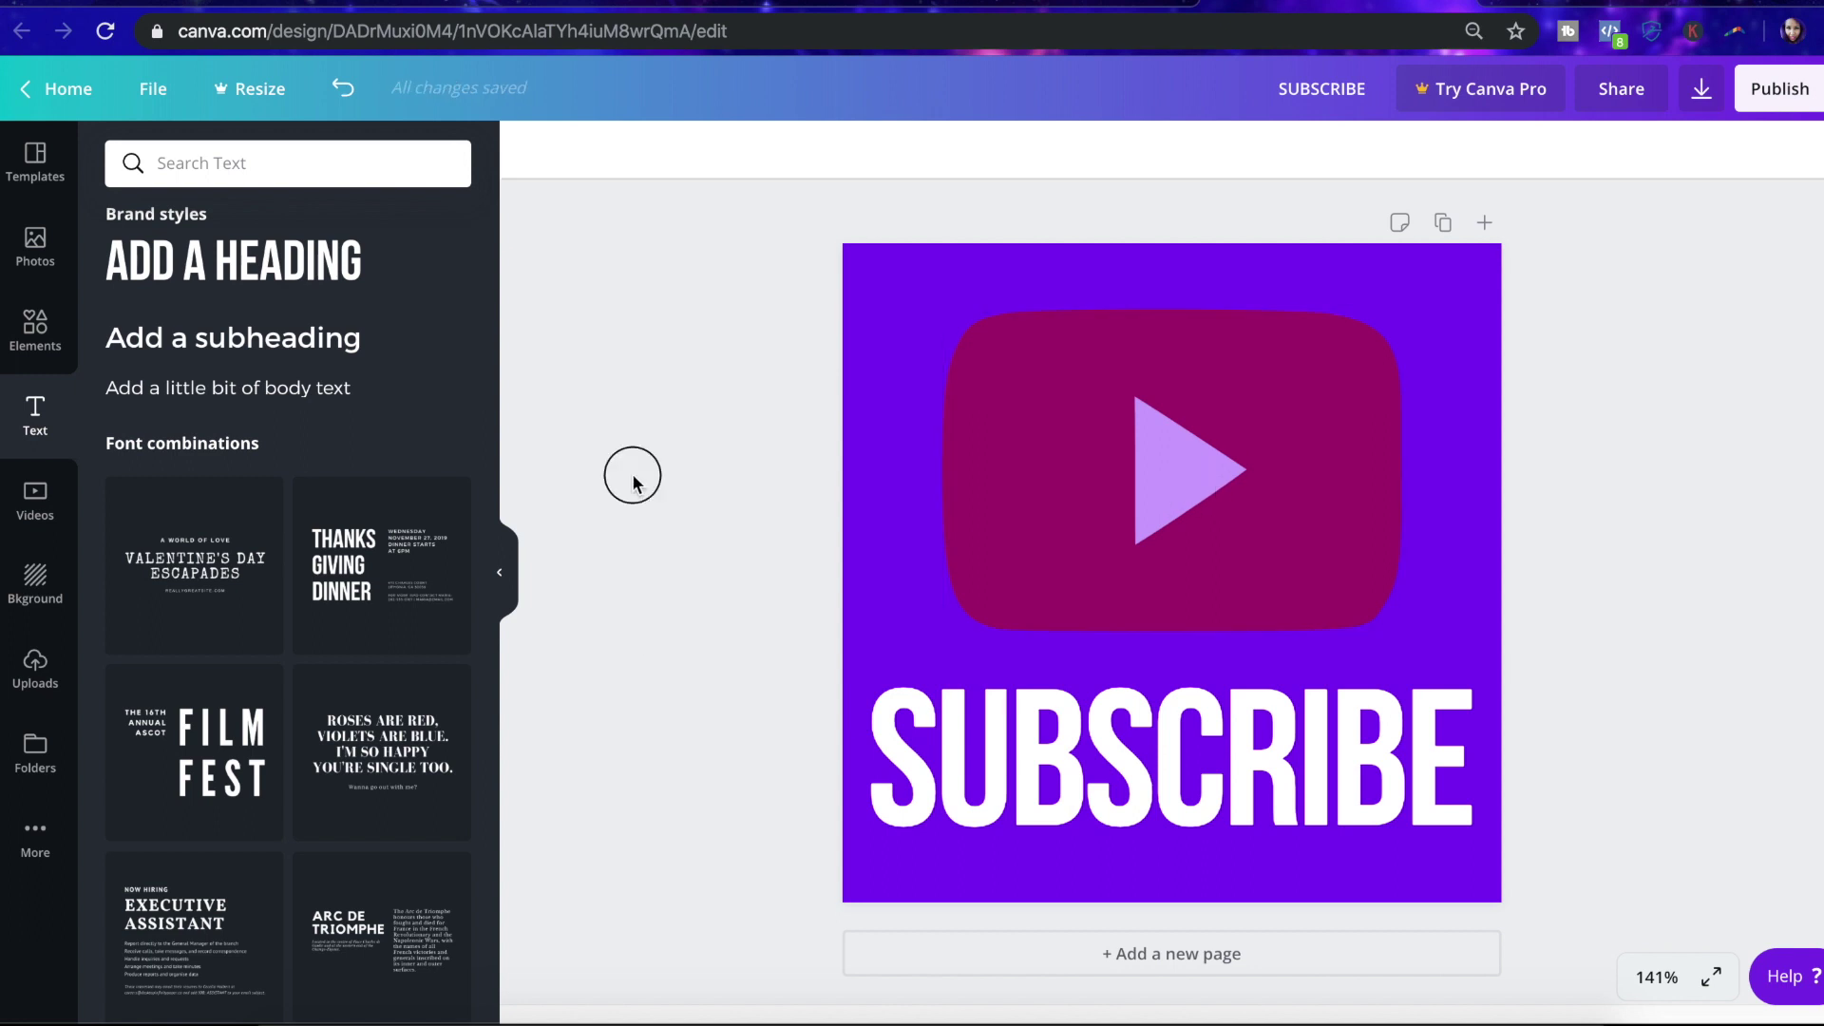
left_click(17, 353)
left_click(159, 522)
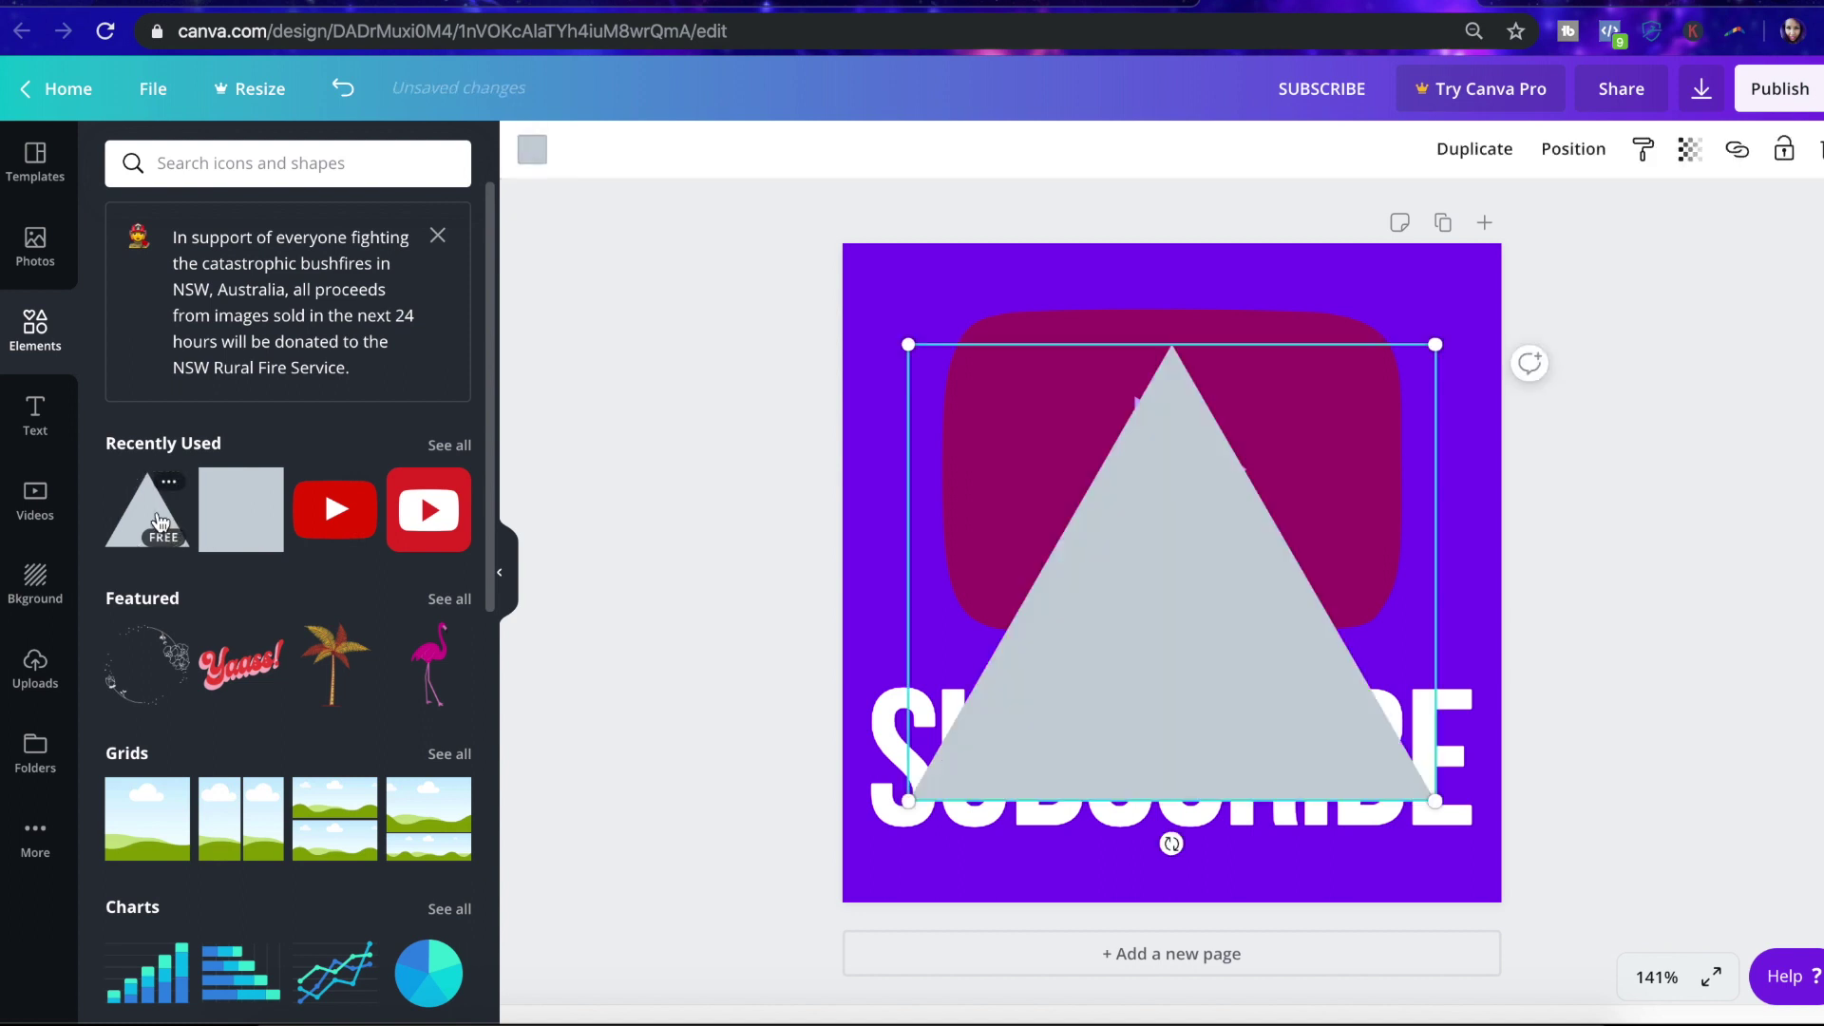
left_click_drag(1172, 844, 868, 561)
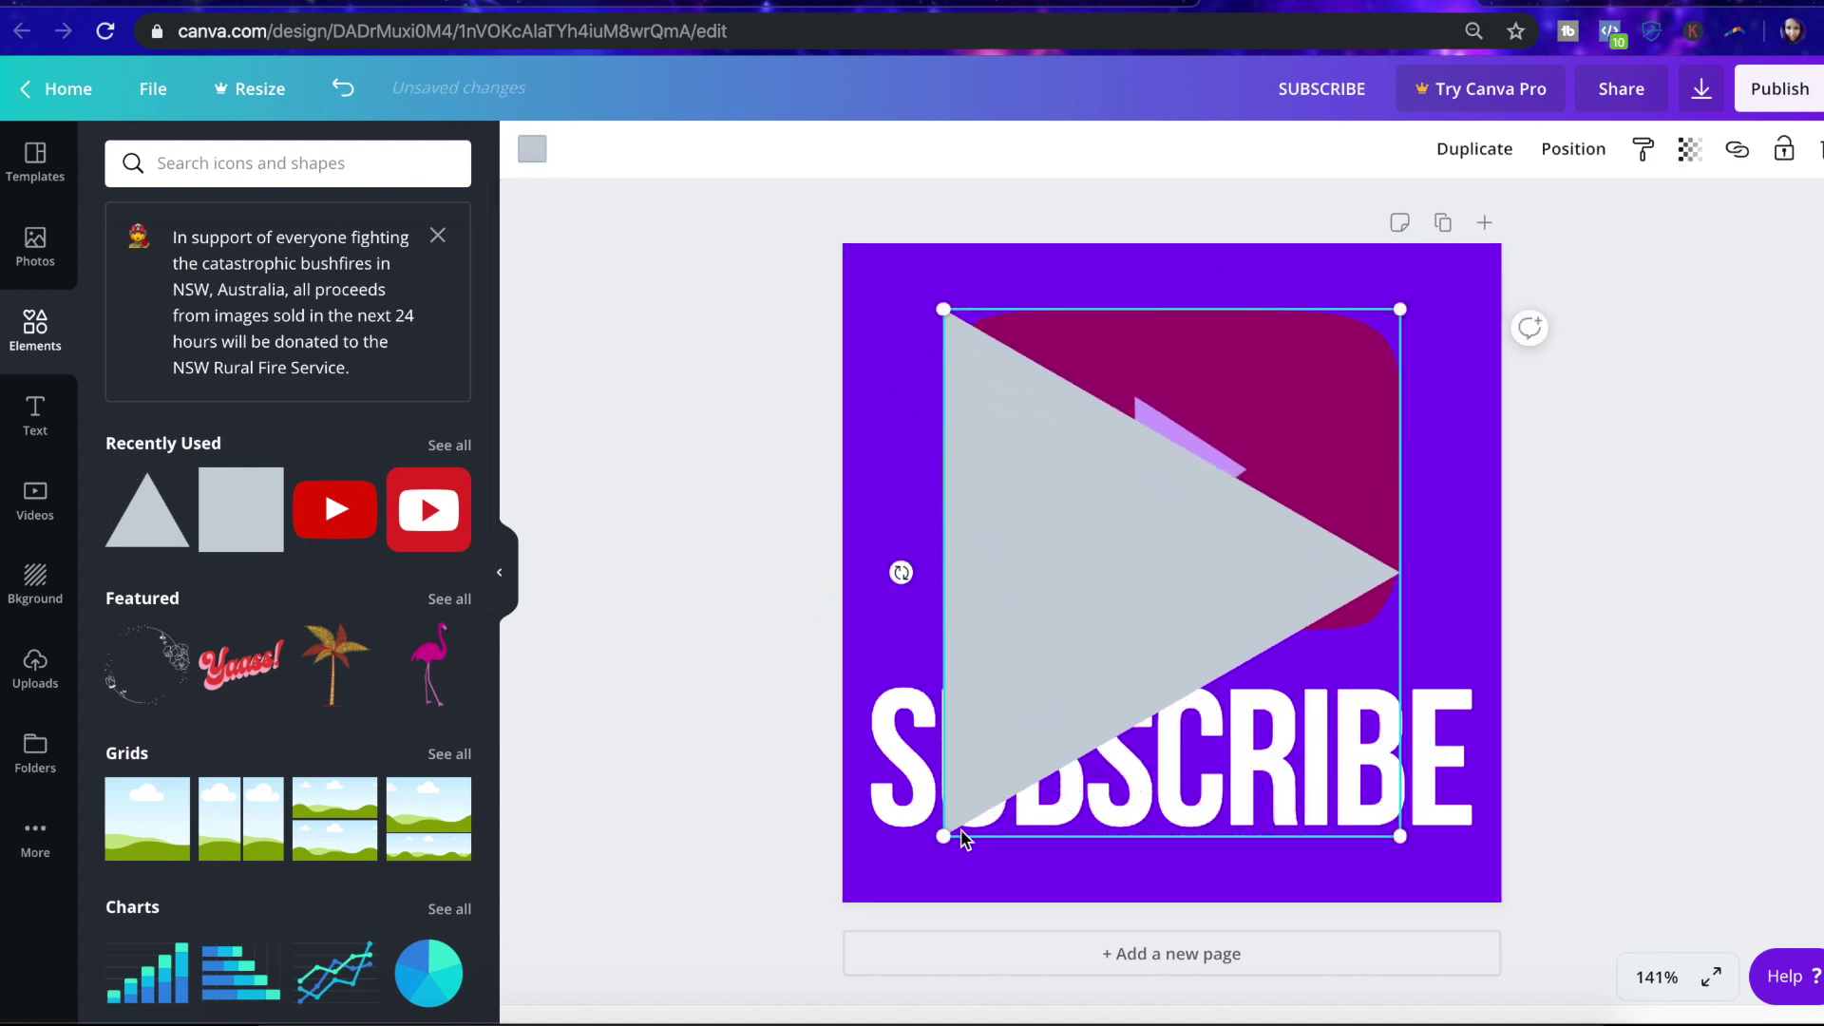
left_click_drag(960, 834, 1236, 508)
left_click_drag(1277, 428, 1161, 496)
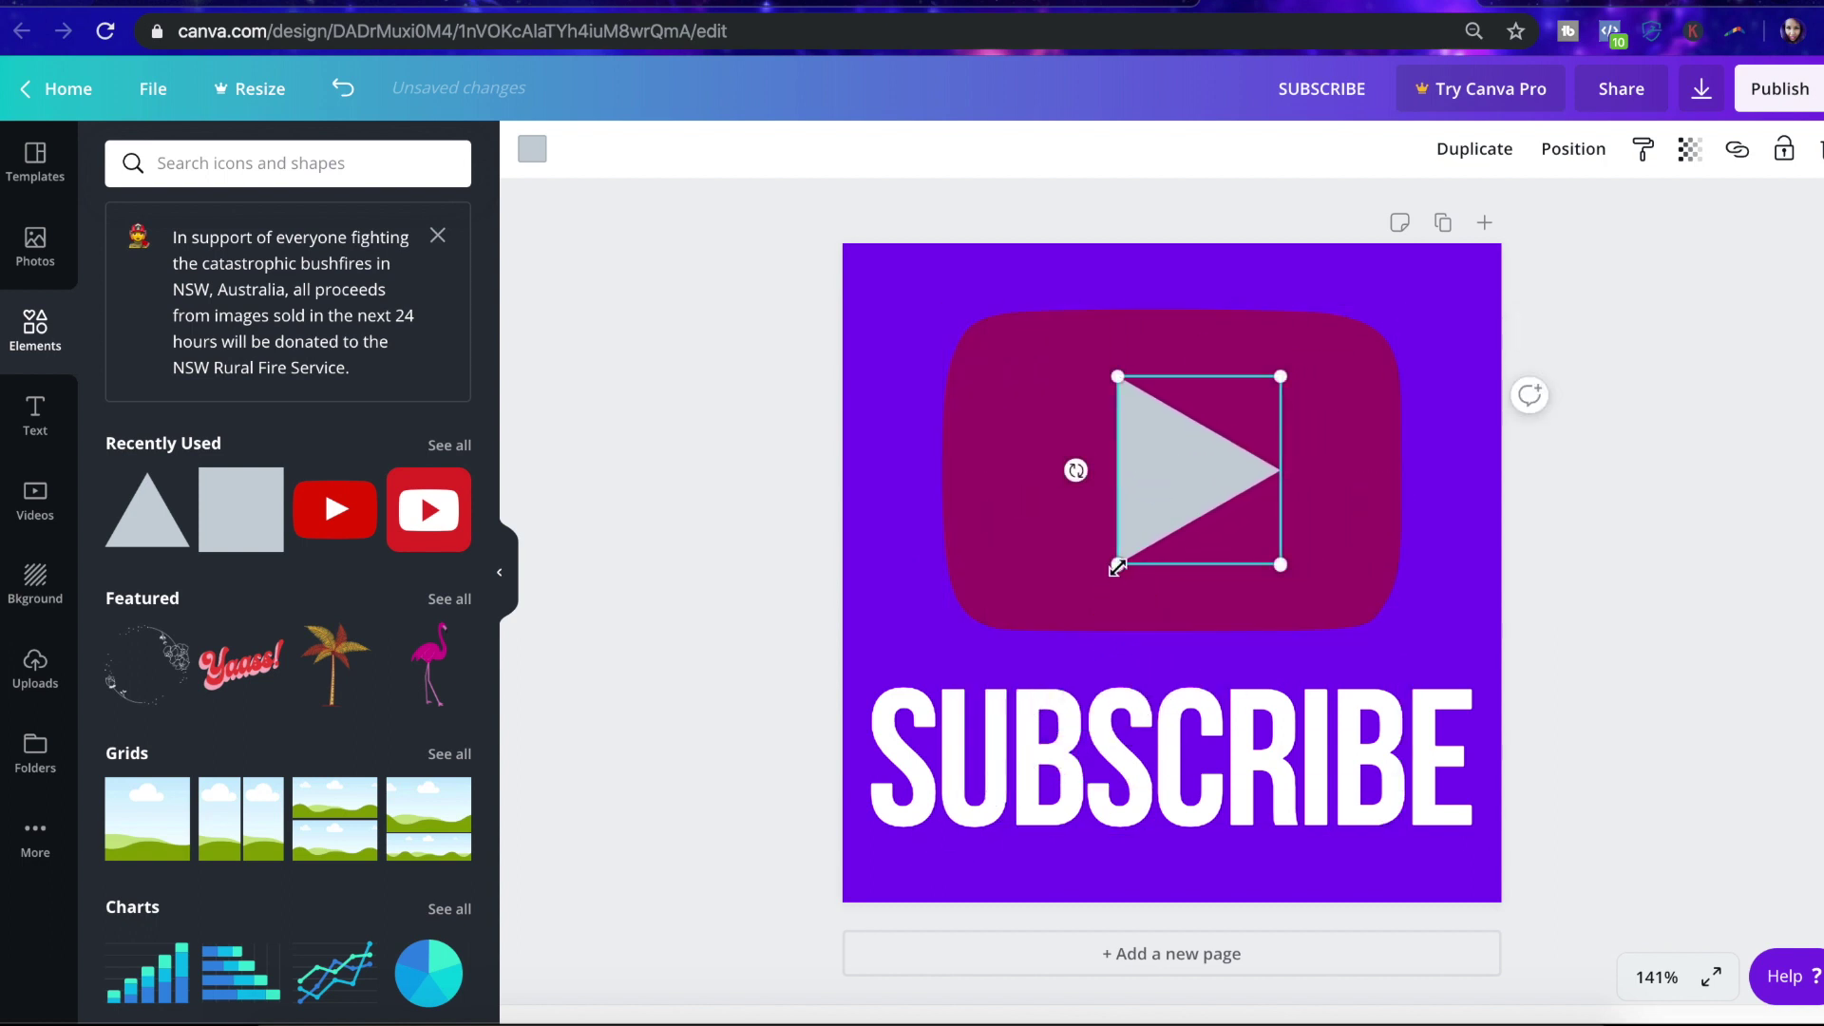
left_click_drag(1117, 567, 1120, 559)
left_click_drag(1188, 472, 1182, 463)
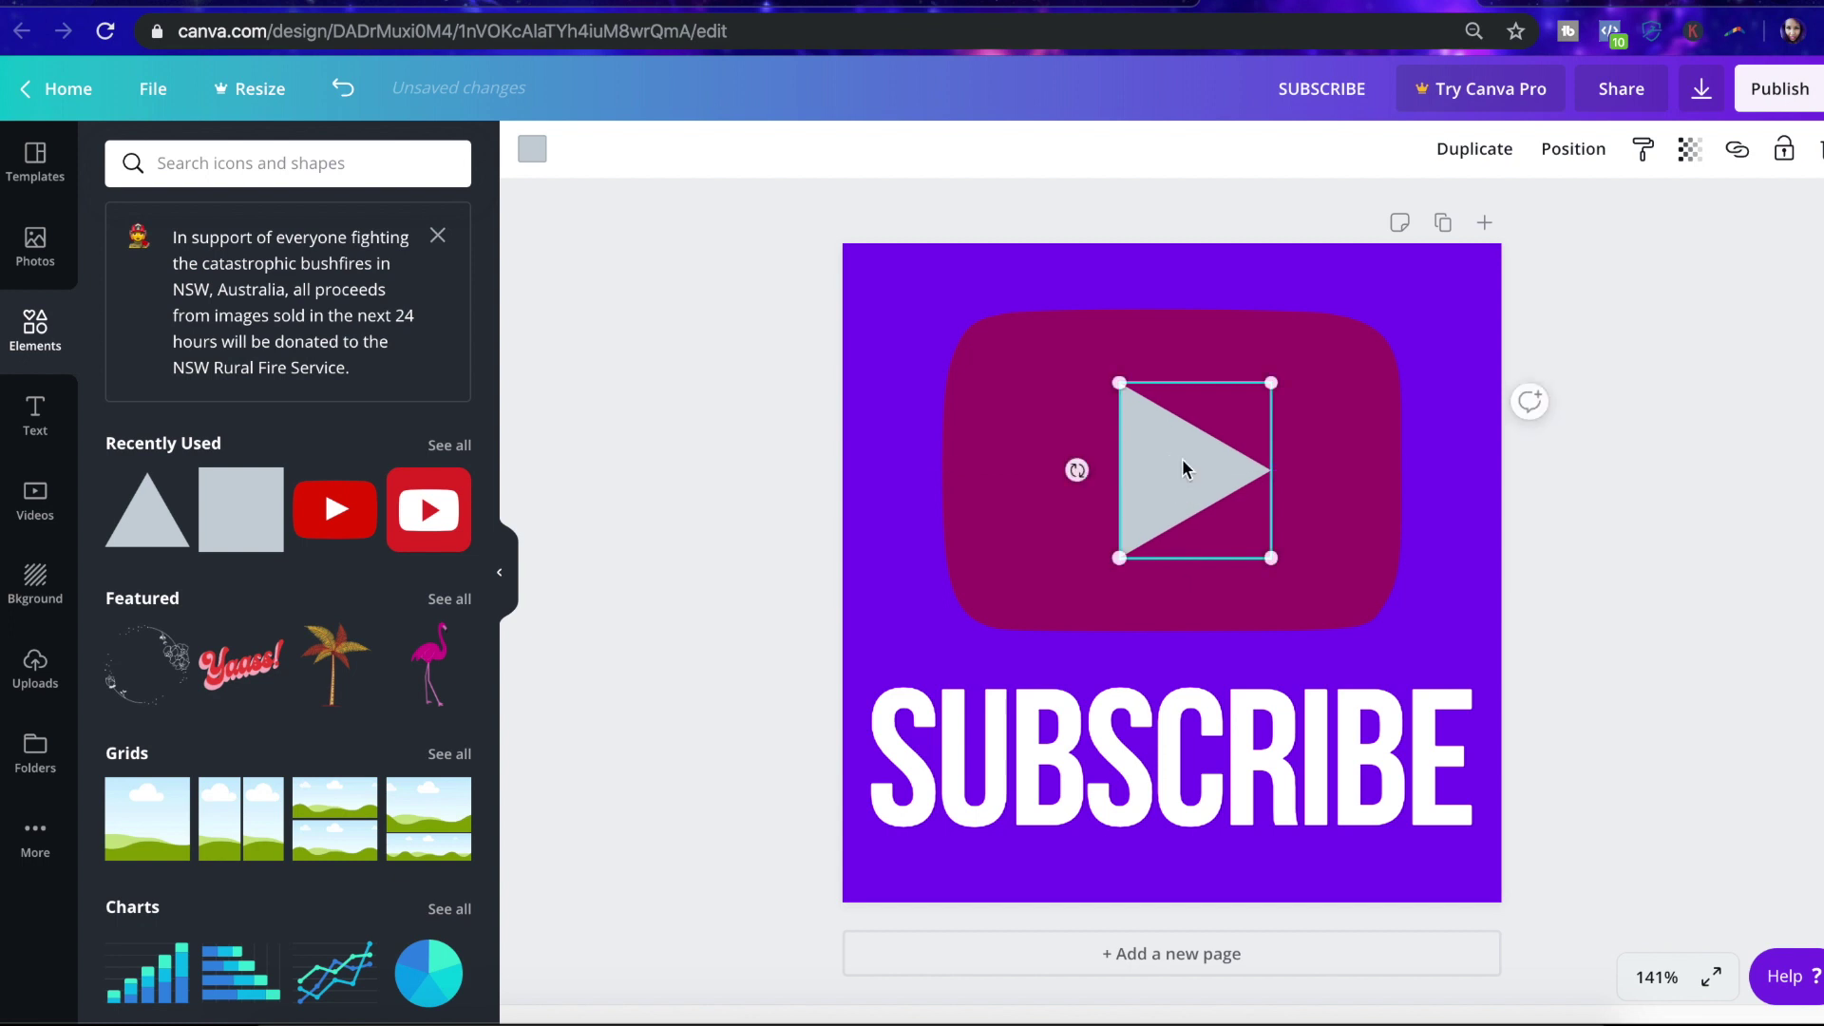
Step: Colour the play triangle white
left_click(533, 152)
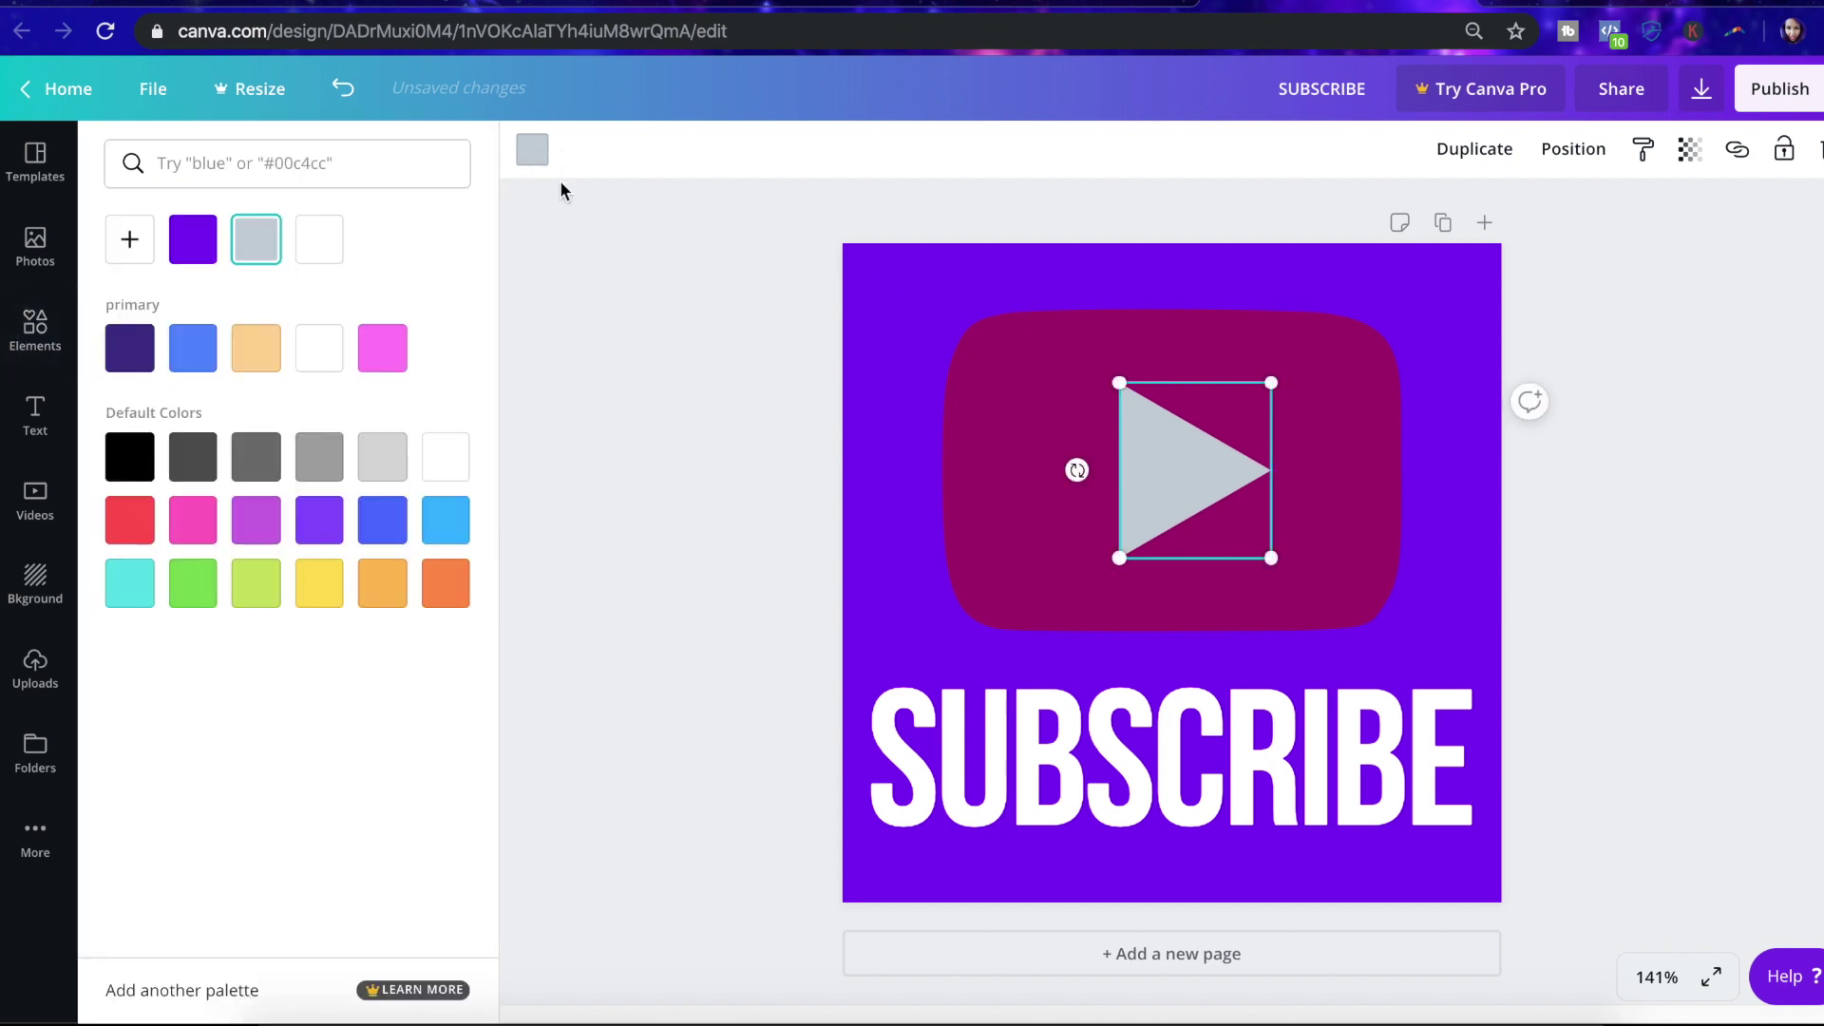
left_click(456, 436)
left_click(631, 785)
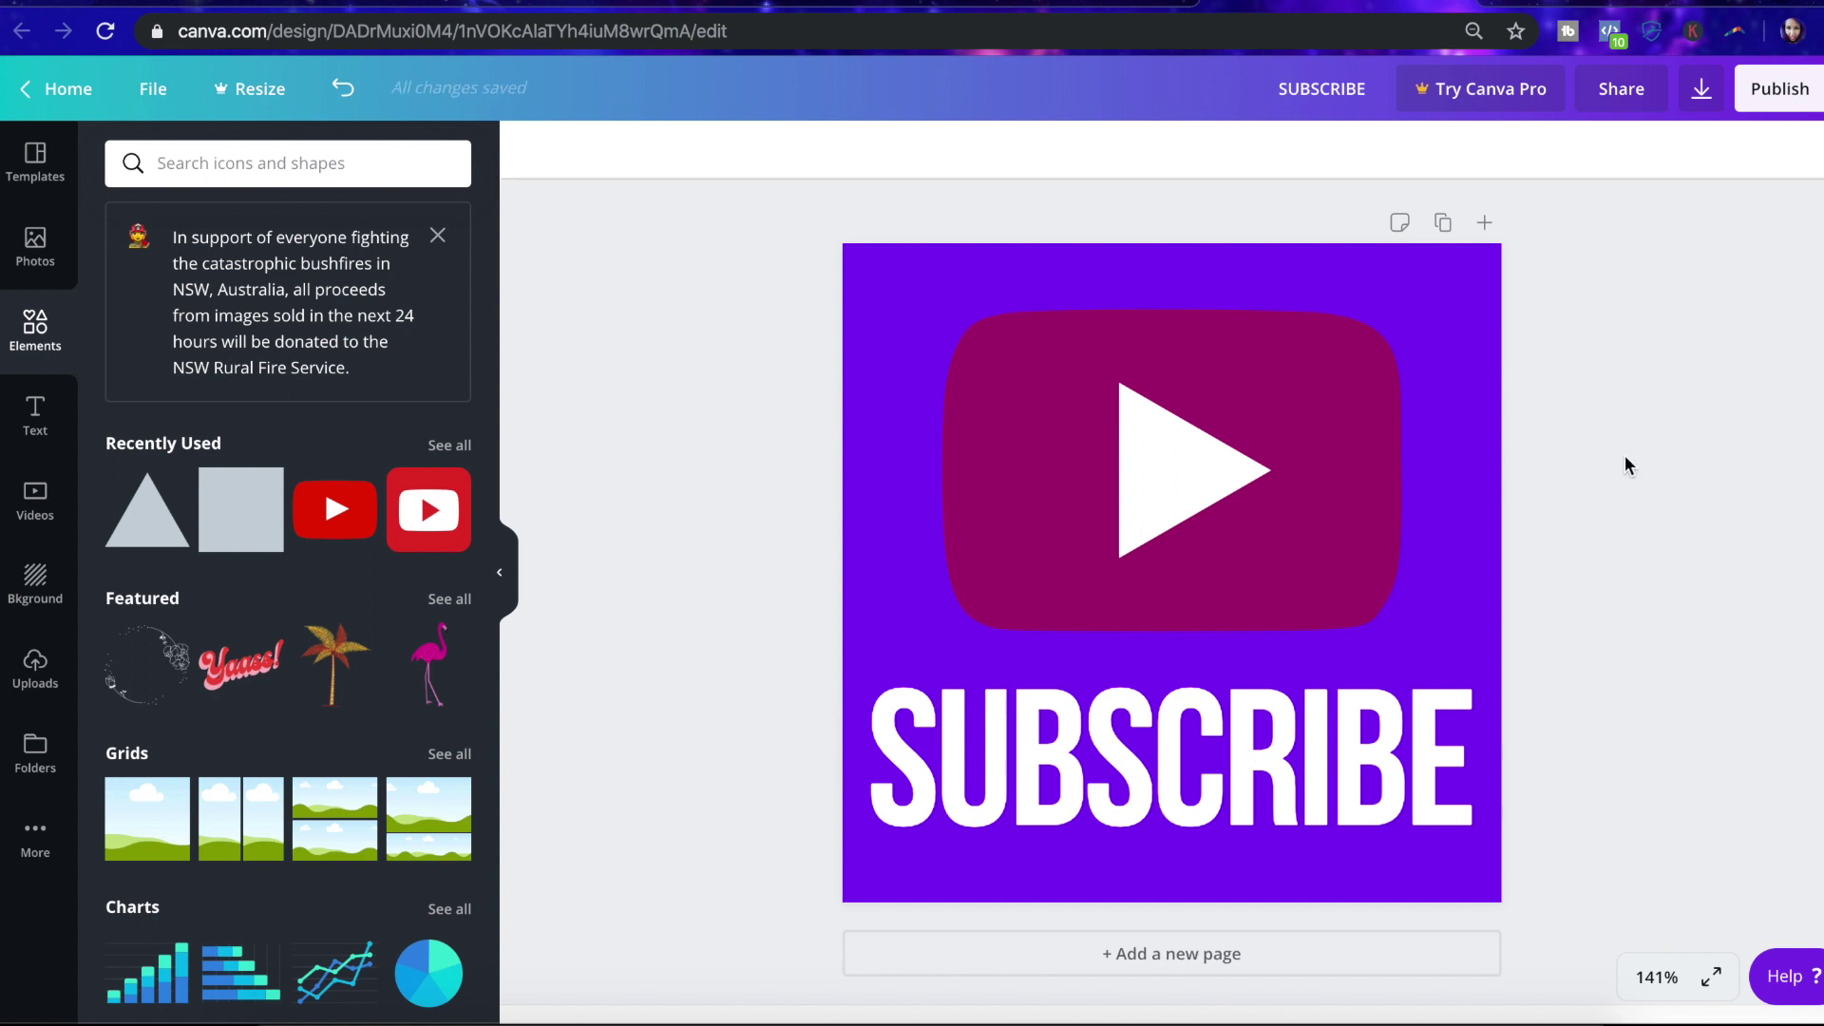
left_click(1779, 95)
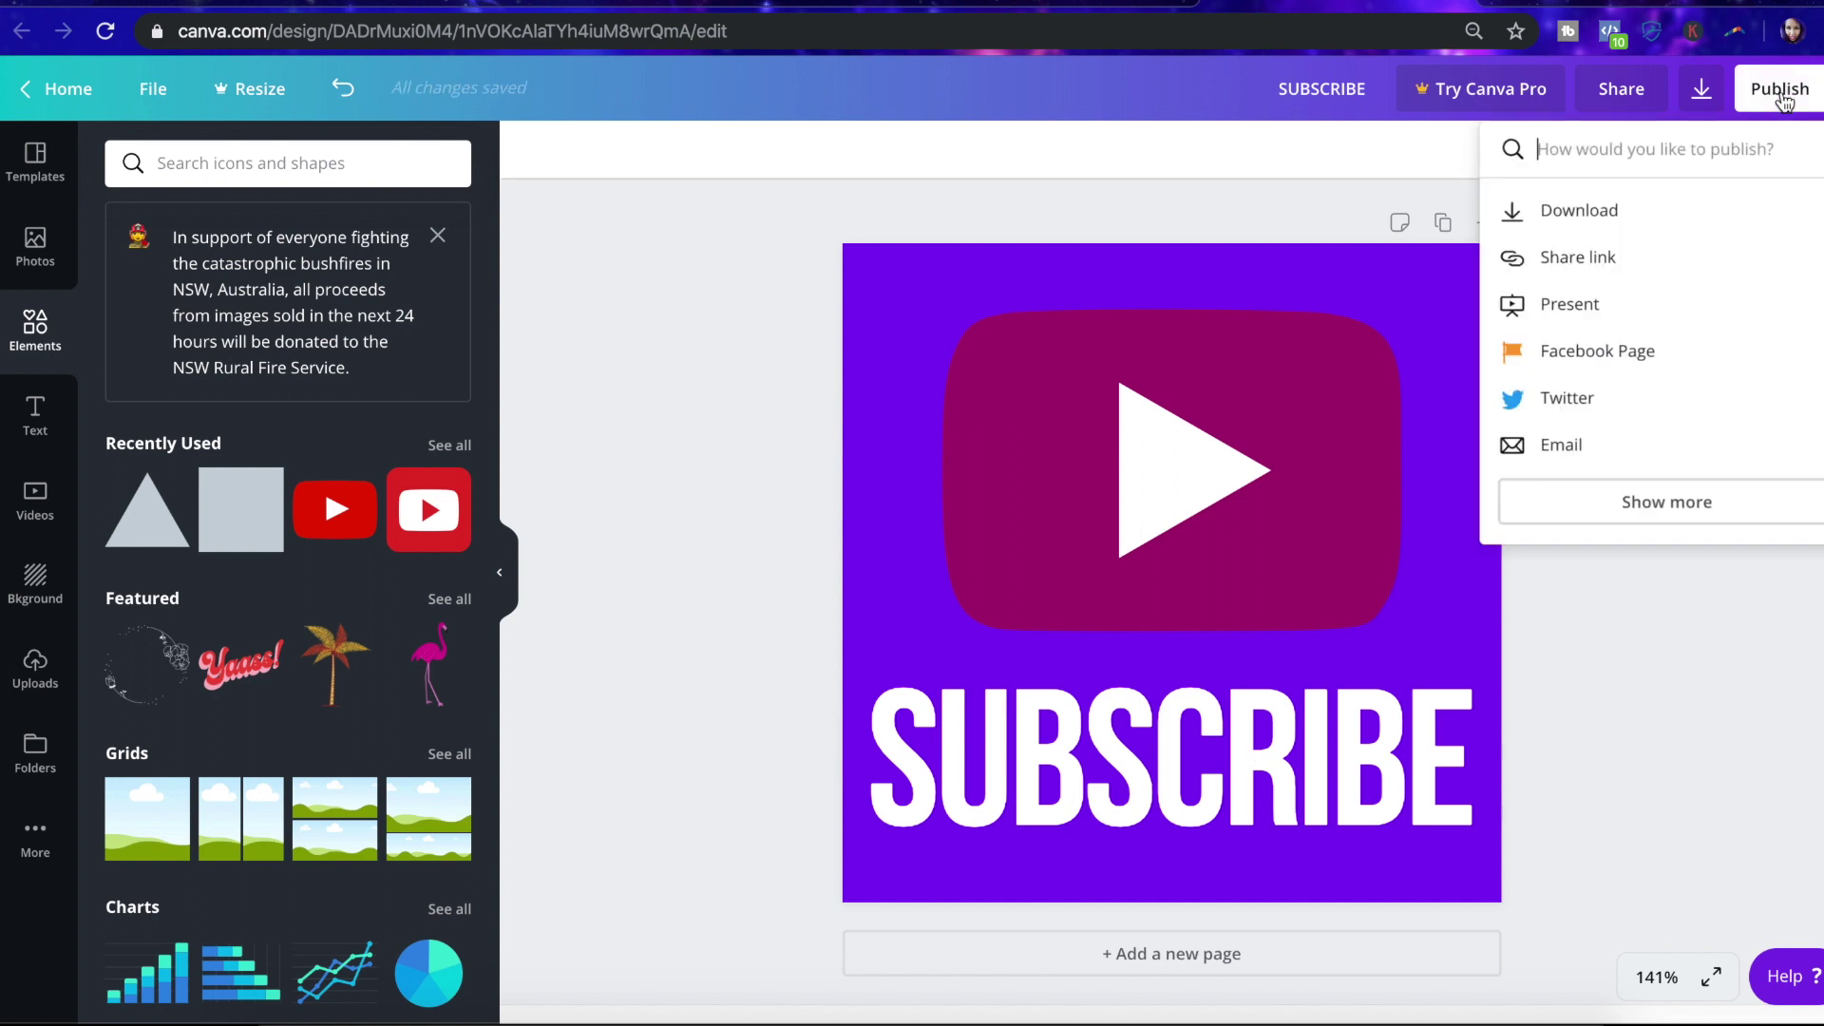
Step: Download the design as SUBSCRIBE (2).png, dismiss the Canva Pro offer, and return to YouTube
left_click(1683, 213)
left_click(1653, 385)
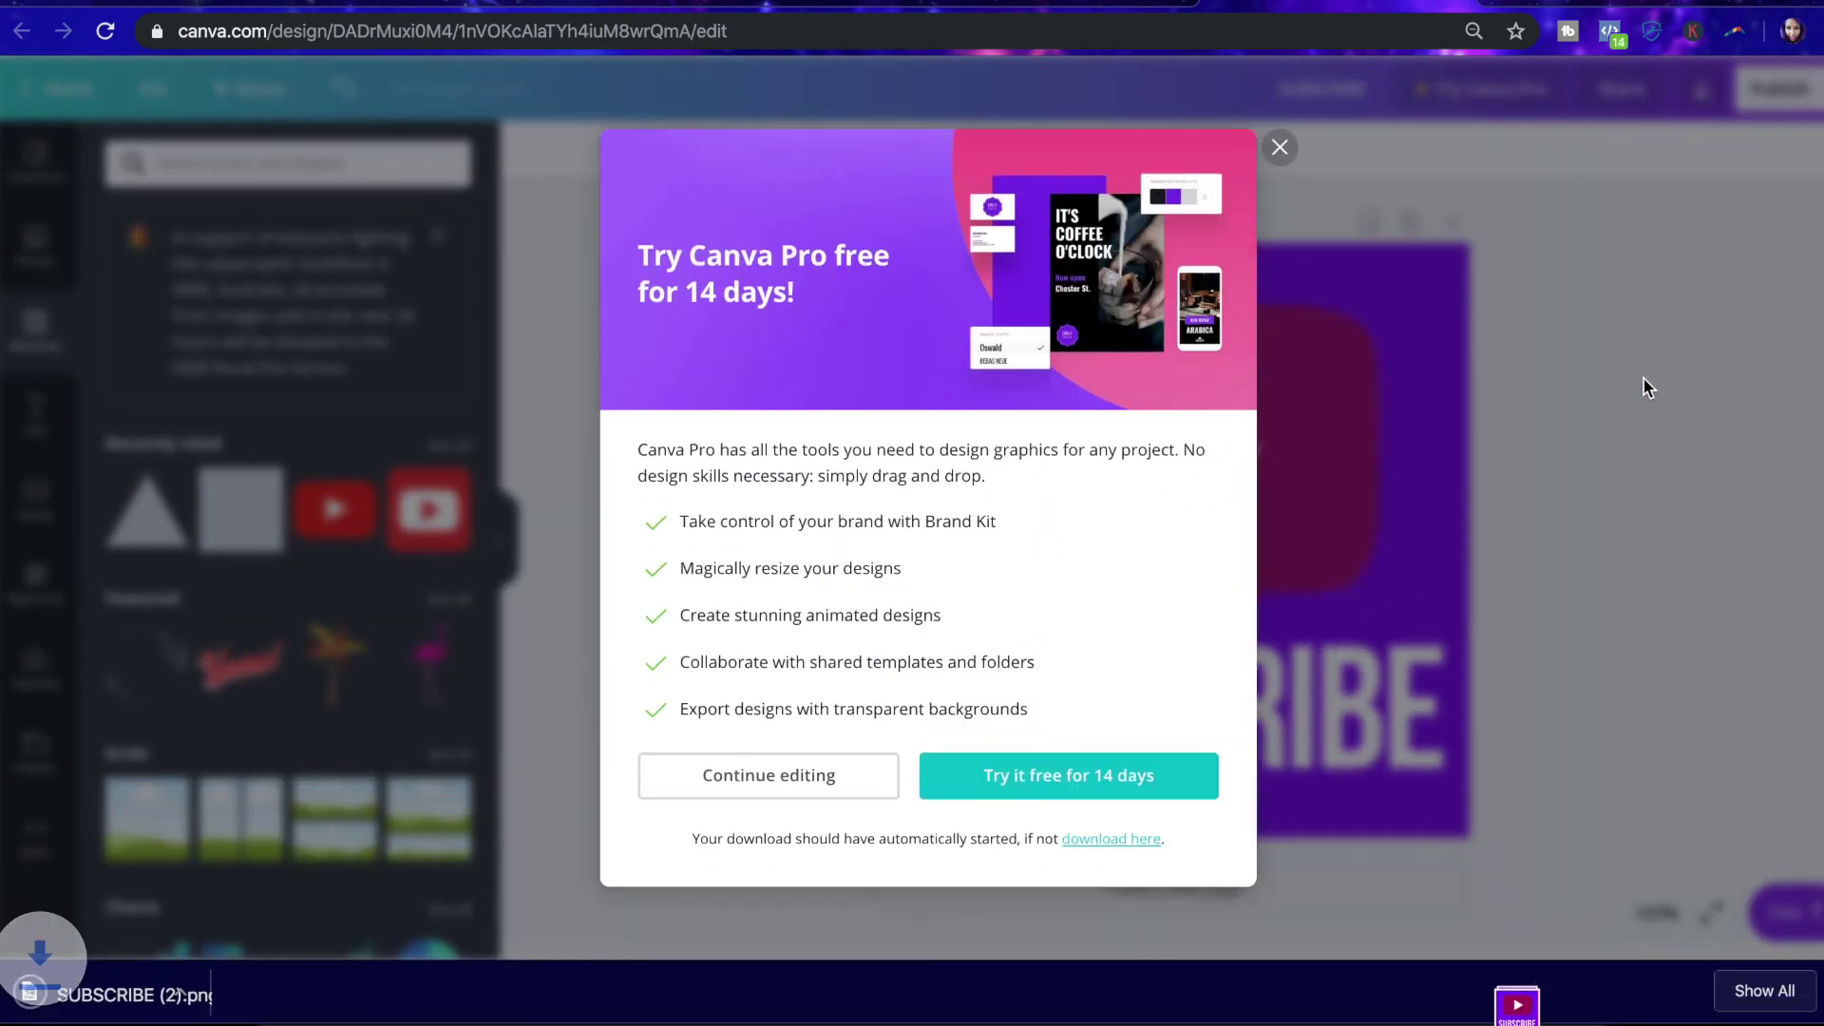
left_click(1278, 149)
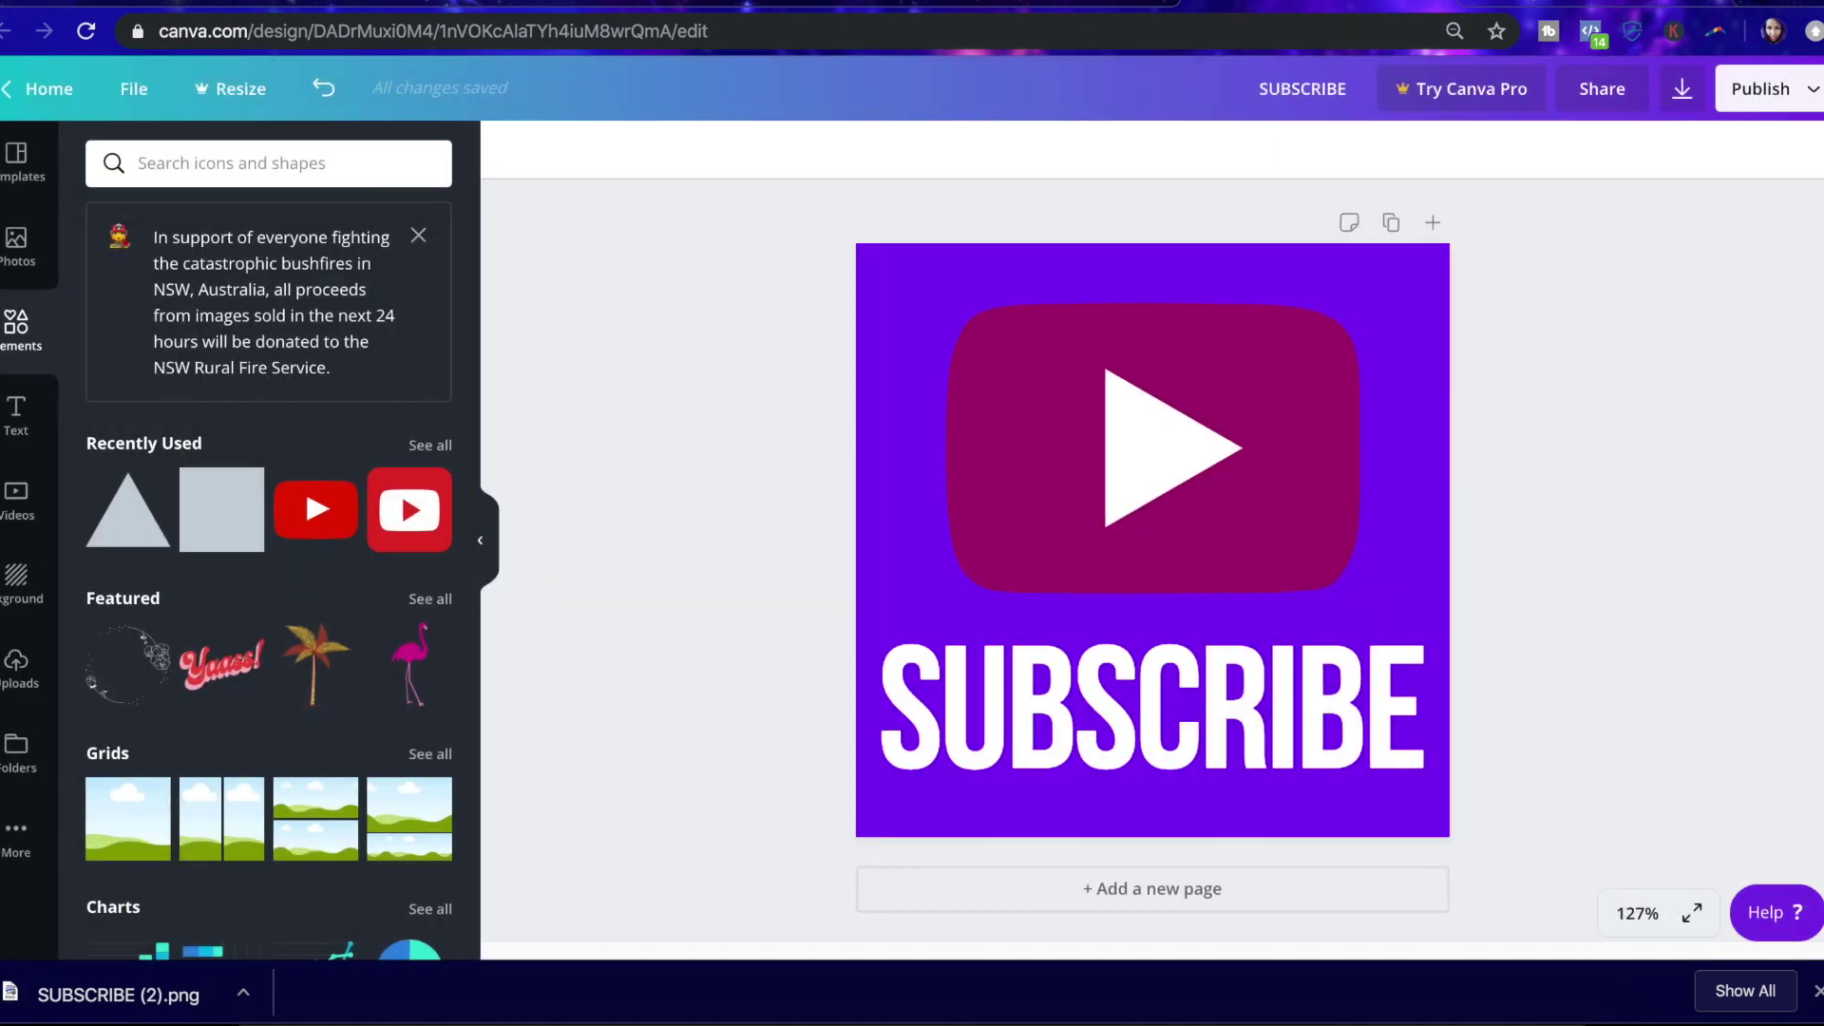
left_click(1596, 5)
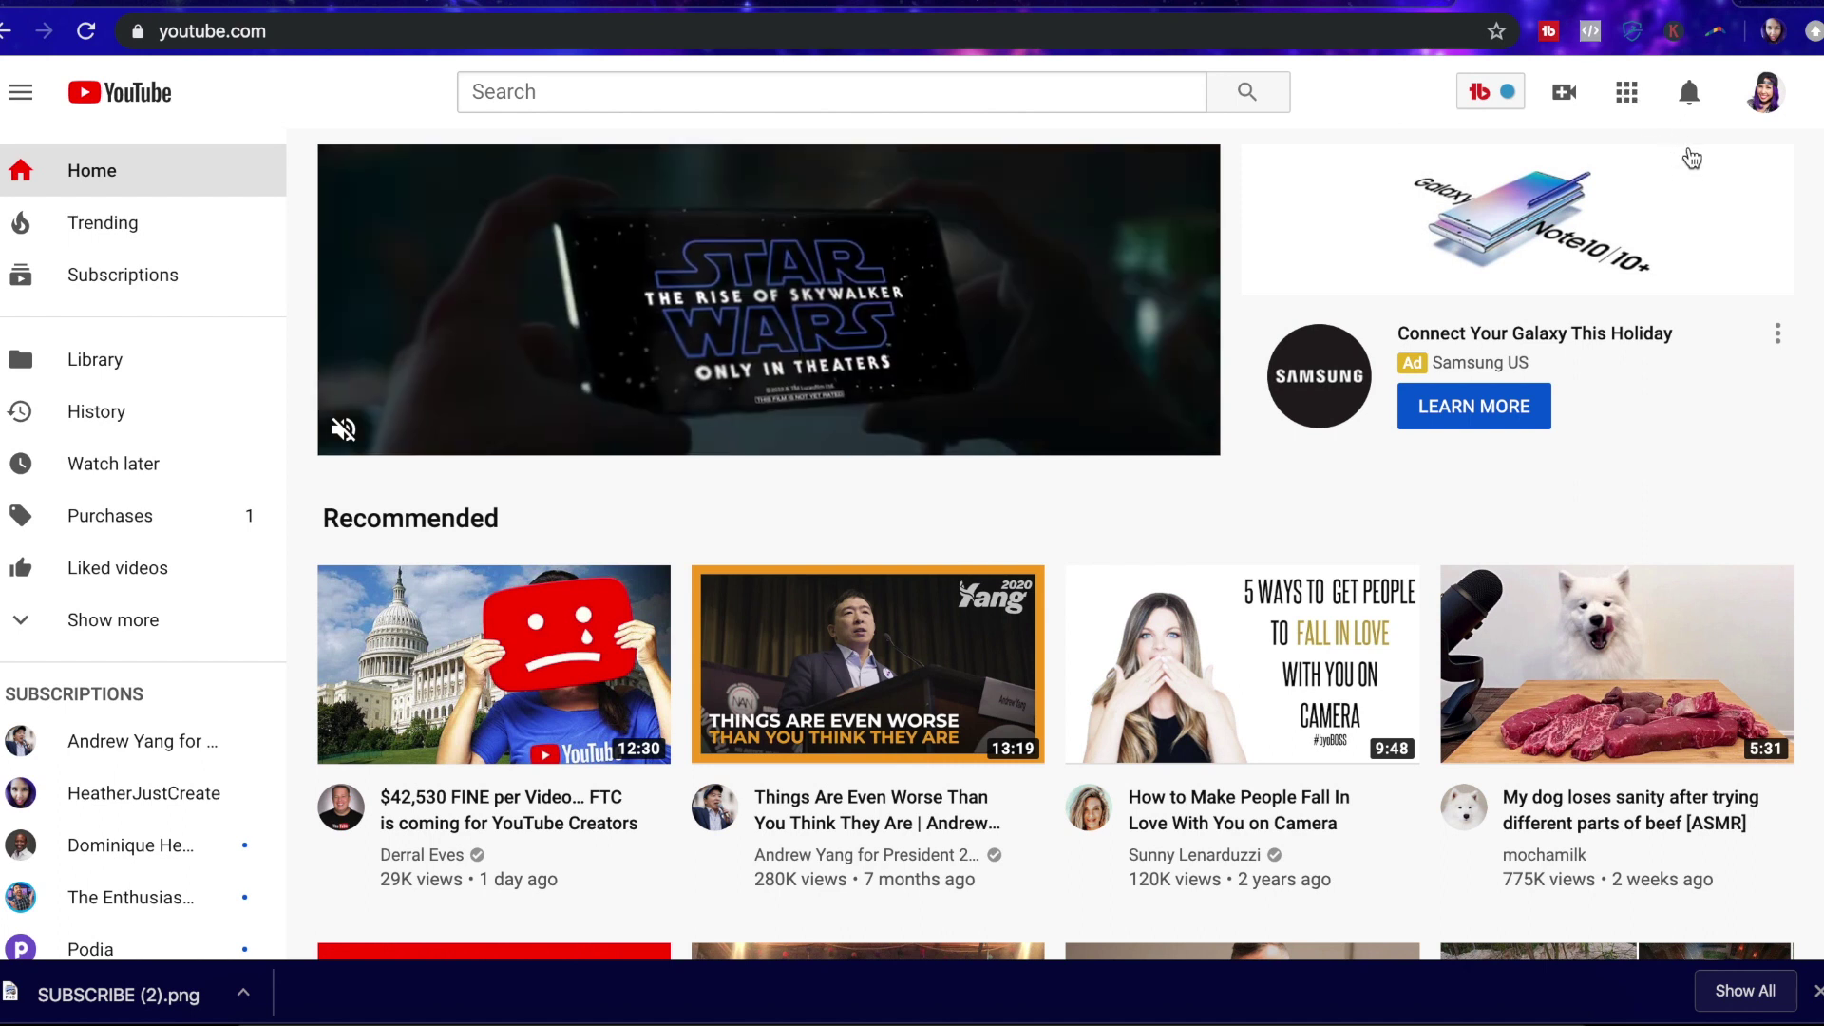
Step: Go to YouTube Studio from the account menu and open its channel Settings
left_click(1768, 93)
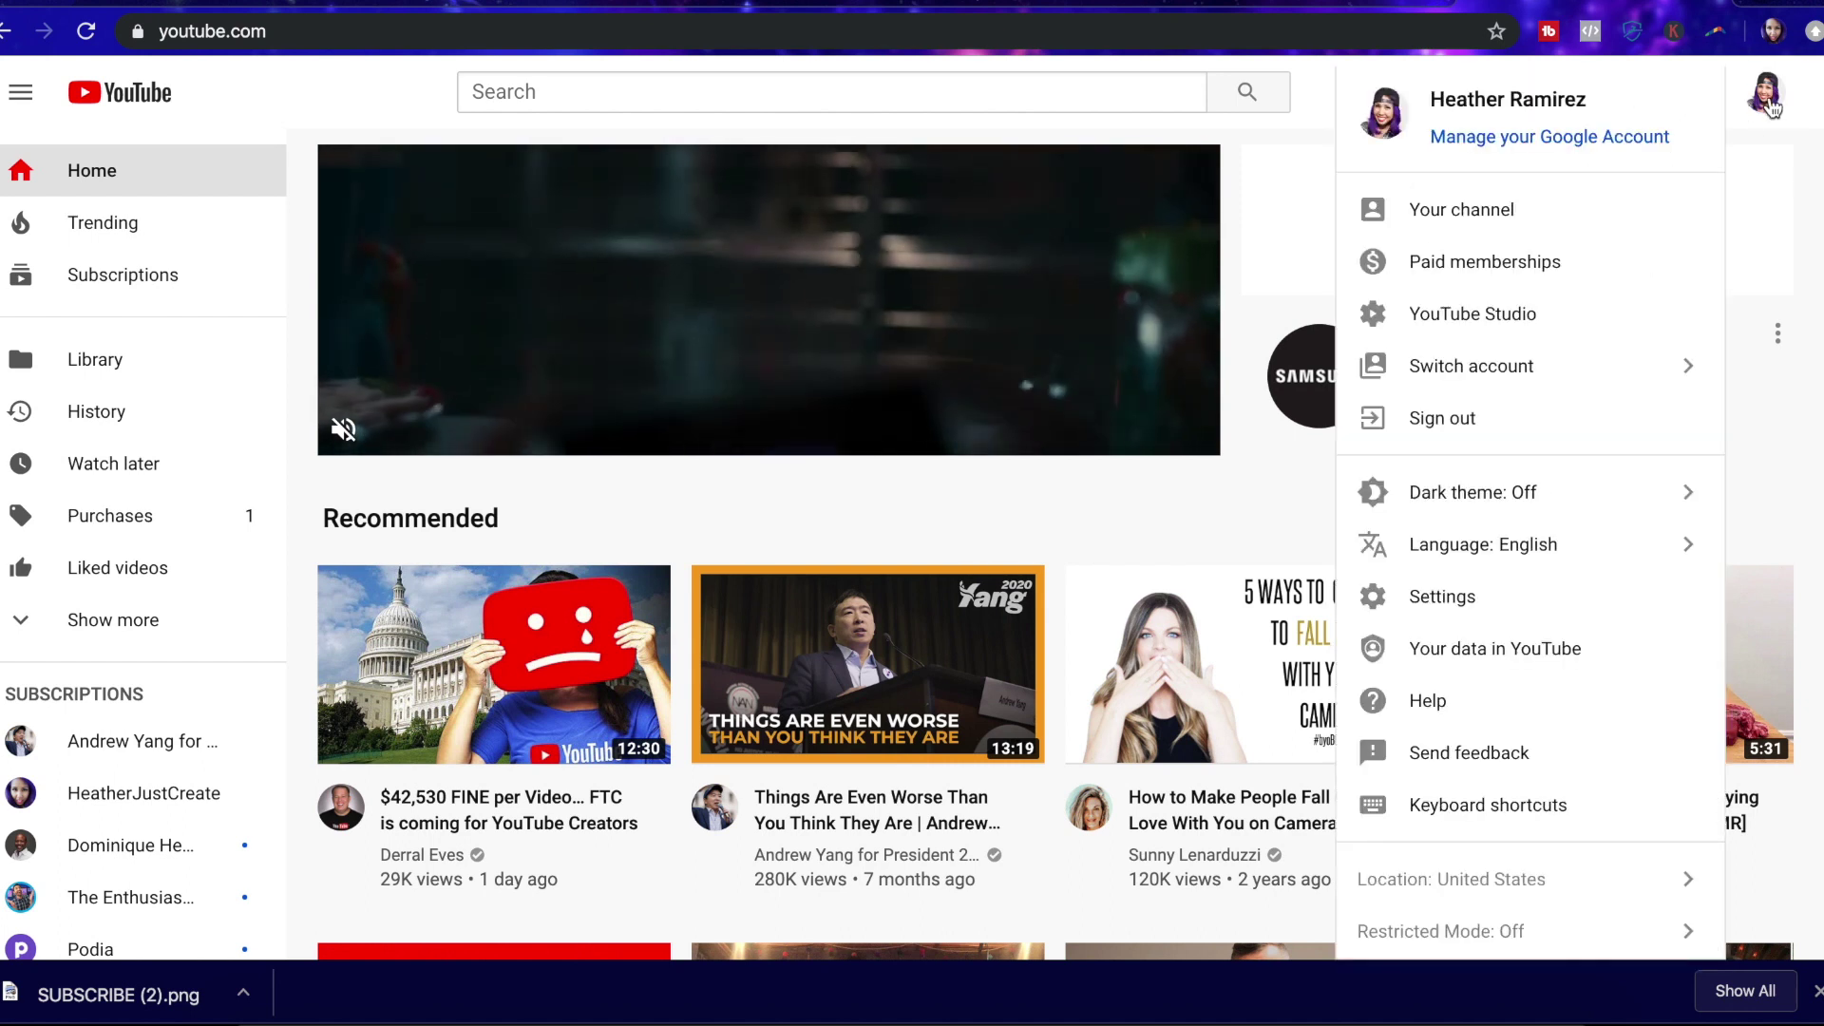
left_click(1583, 316)
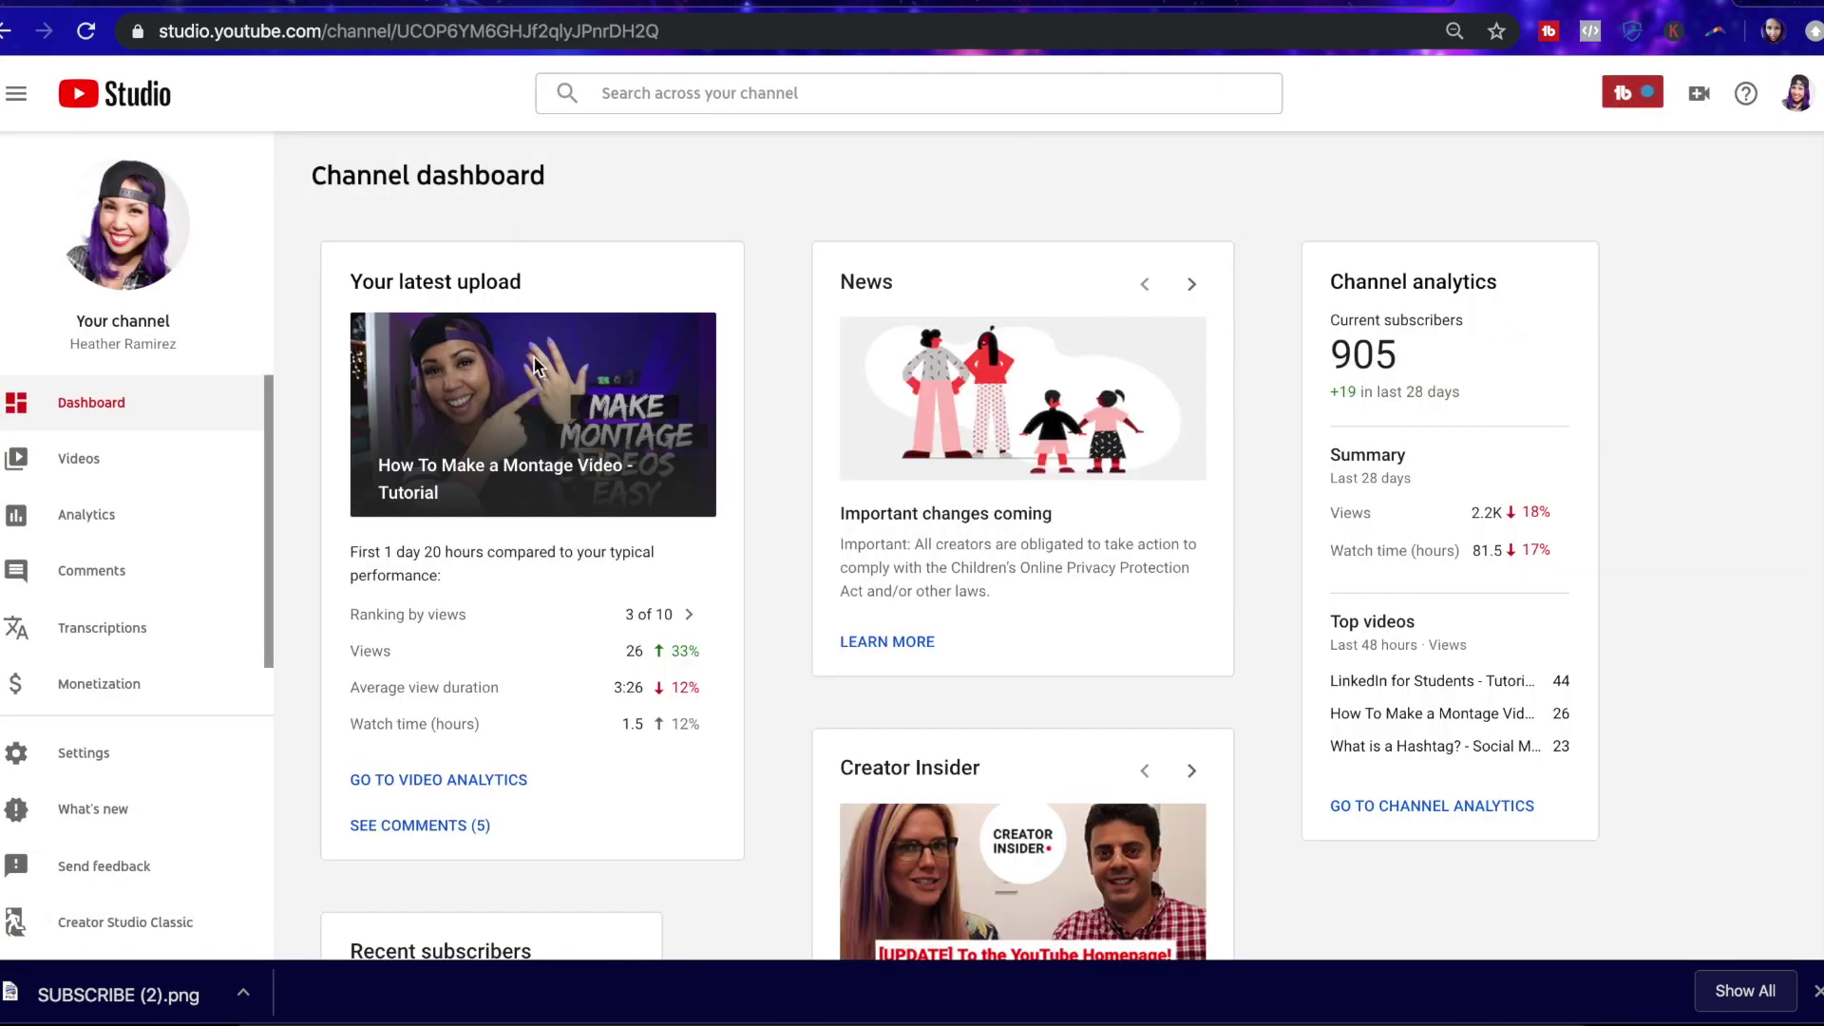
left_click(108, 771)
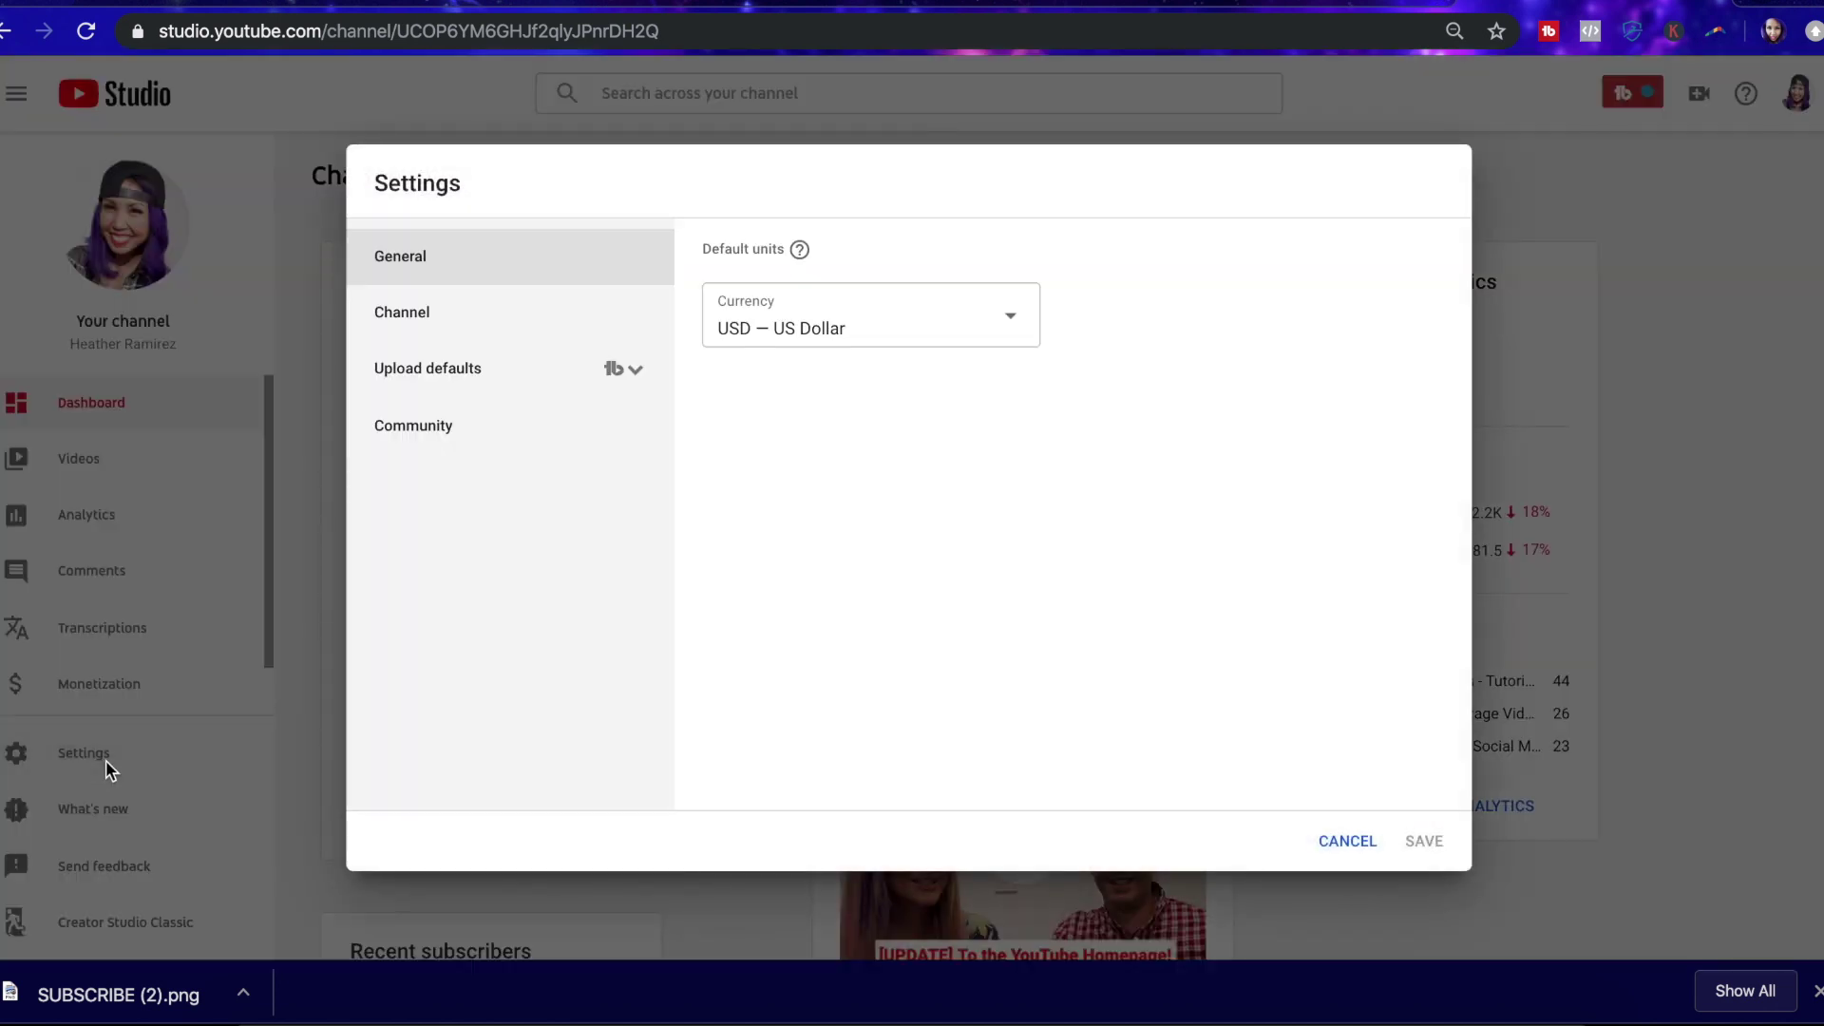
Step: Go to Channel > Branding settings and begin replacing the current SUBSCRIBE watermark image
left_click(456, 323)
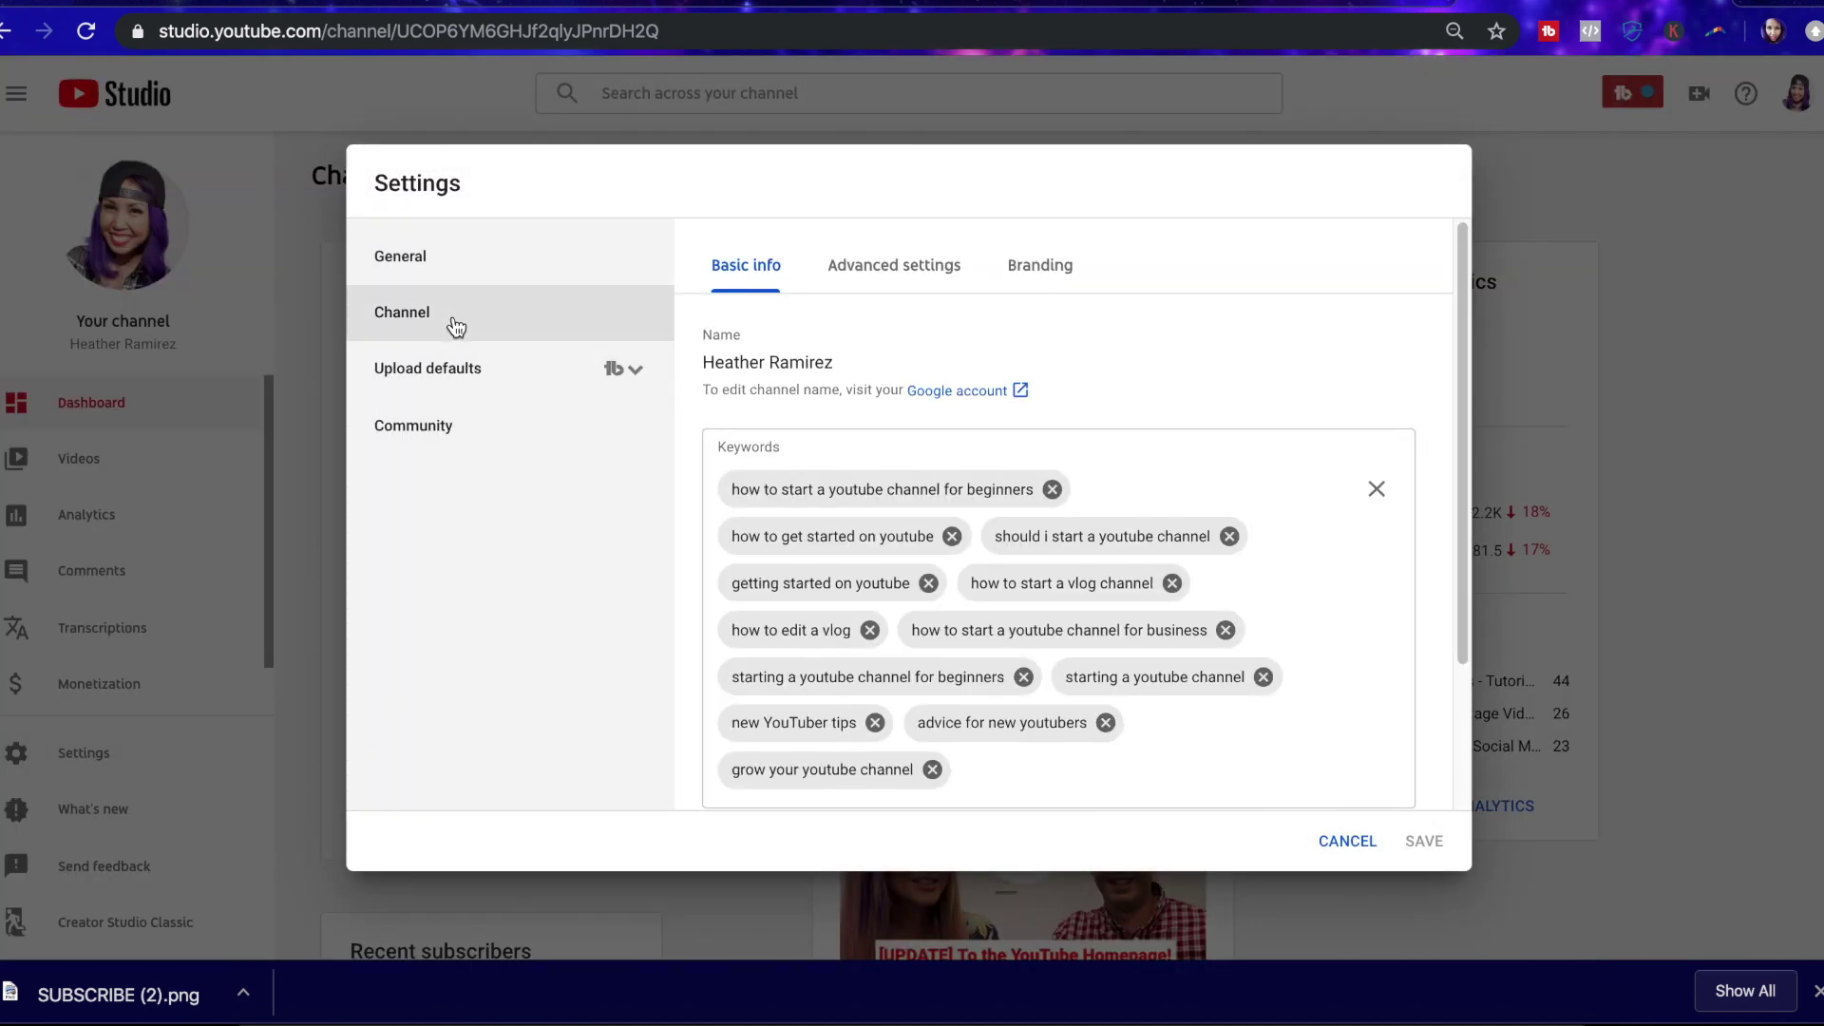
left_click(1049, 276)
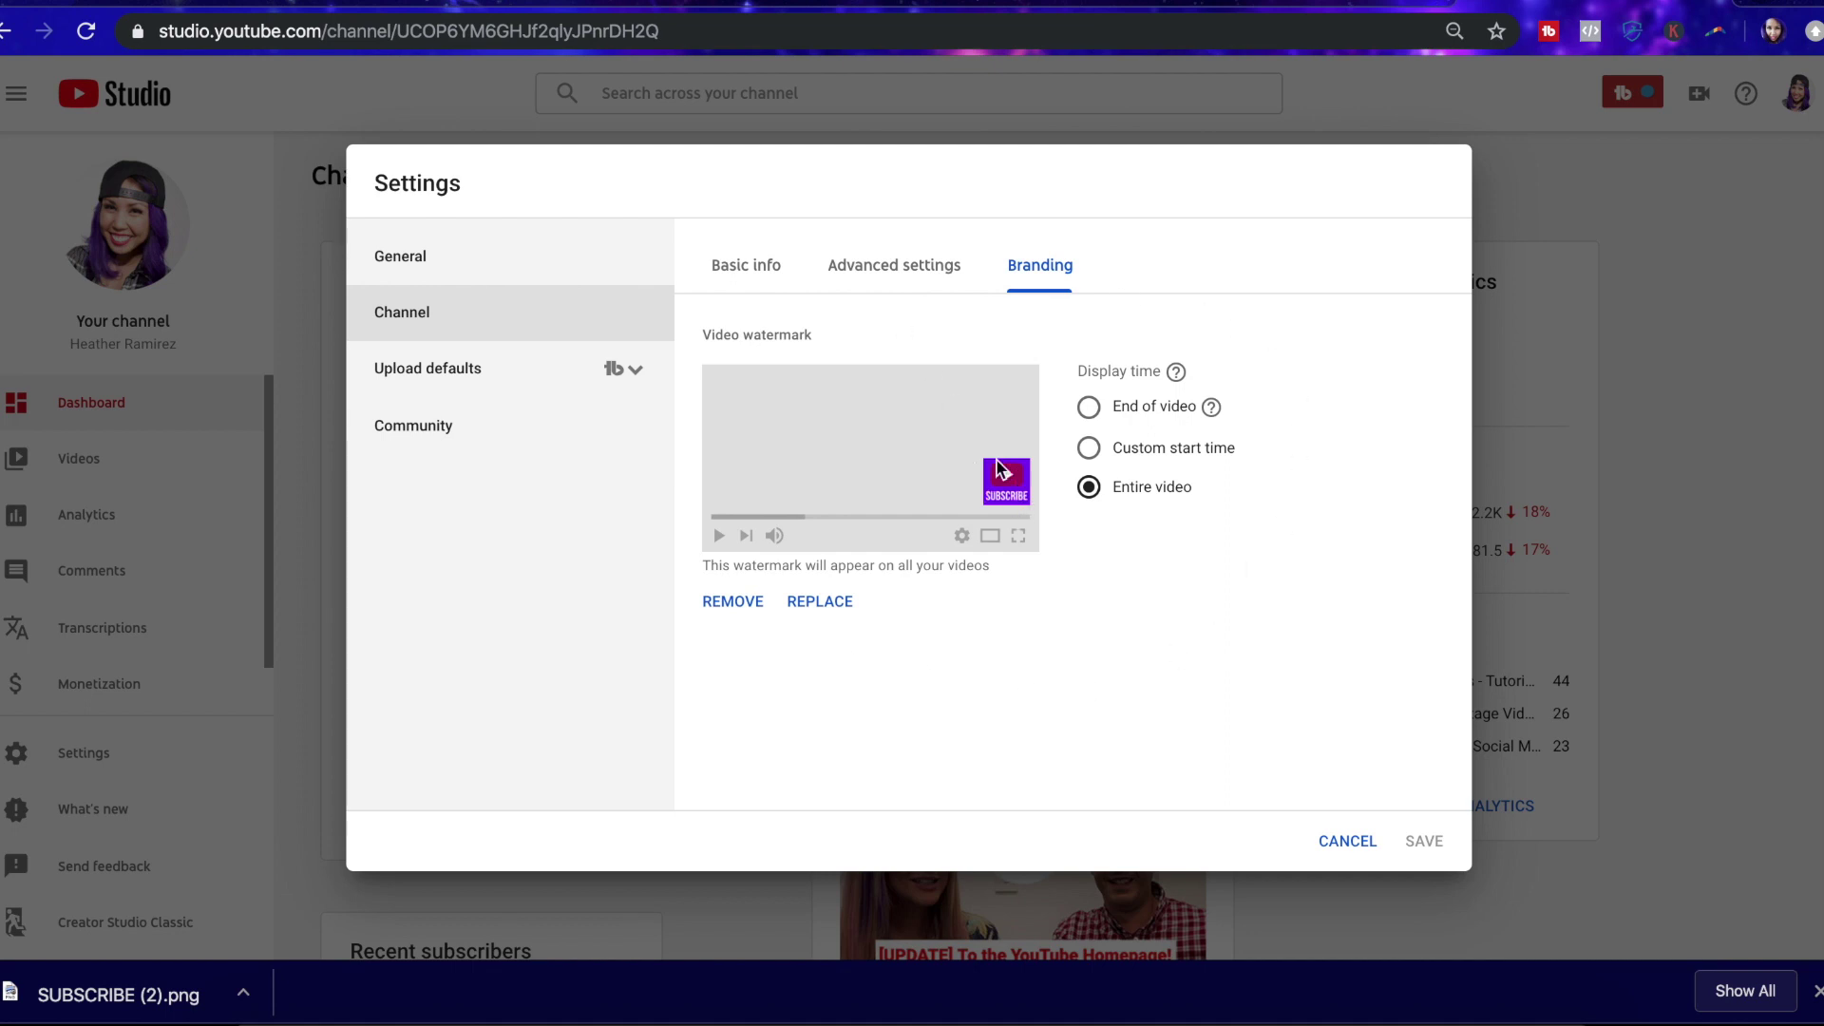
left_click(840, 604)
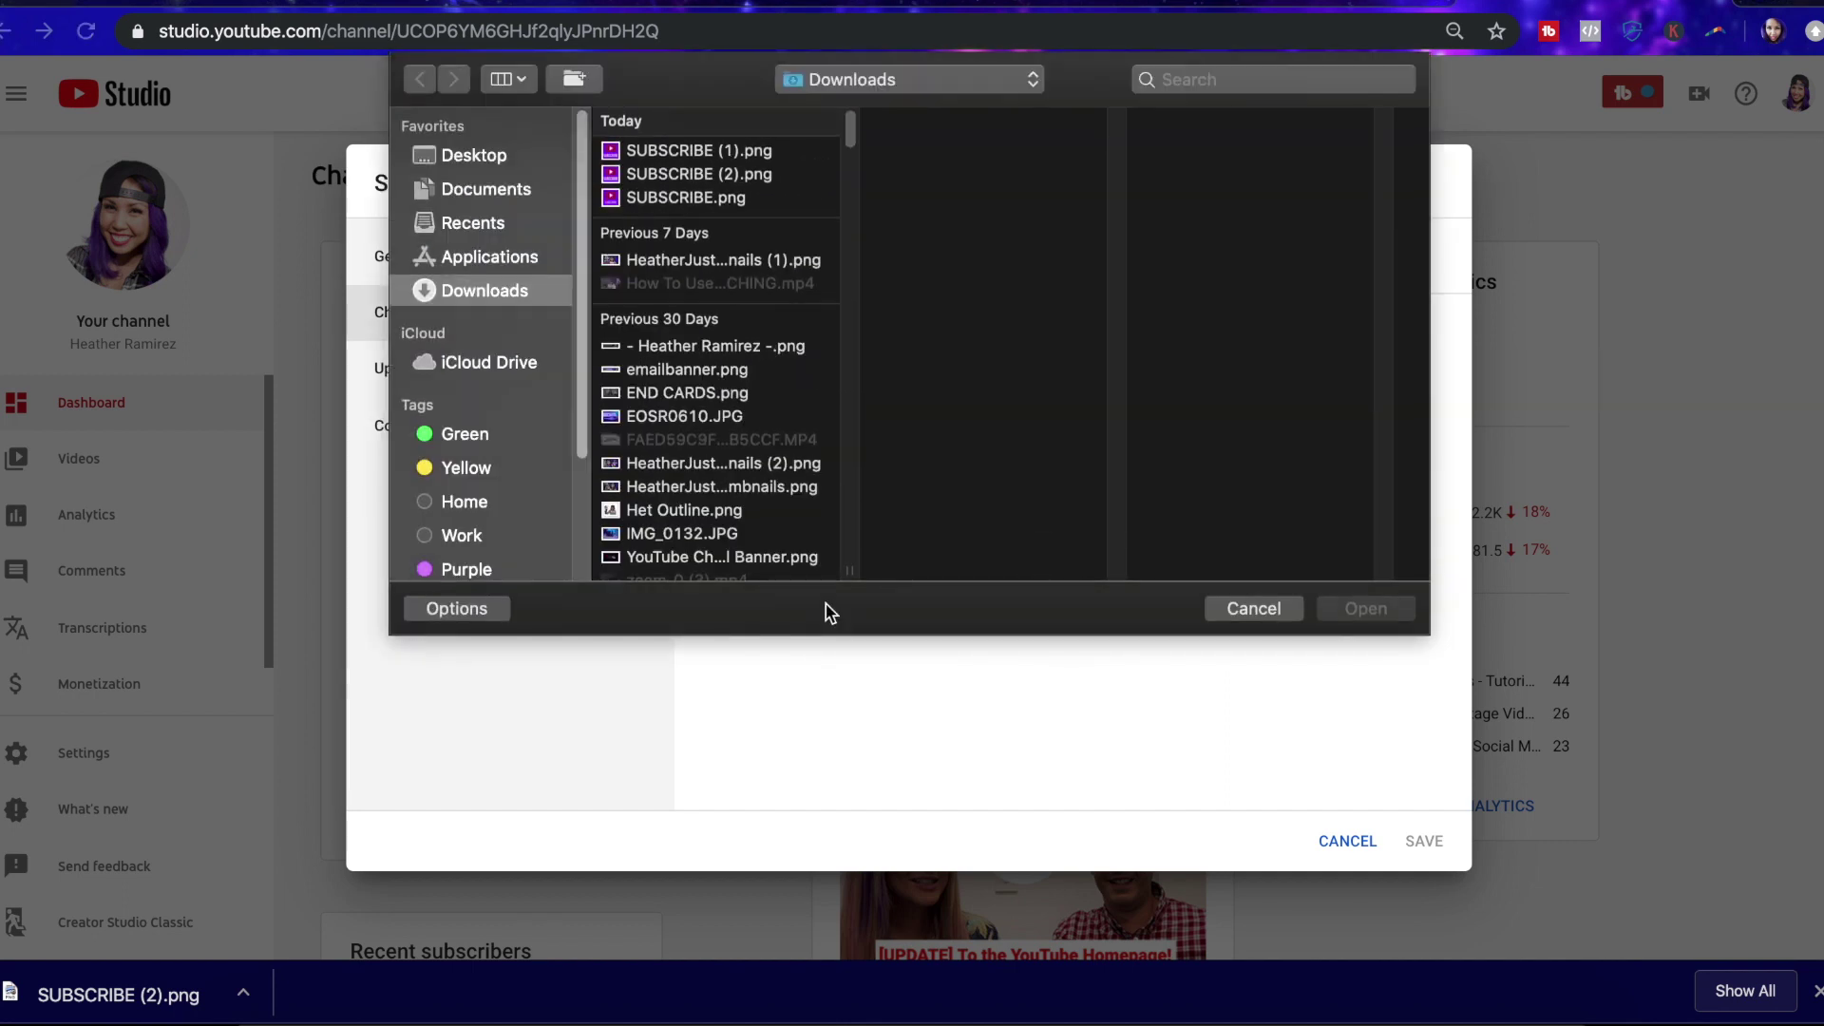
Step: Upload SUBSCRIBE (2).png from Downloads as the new video watermark
left_click(762, 180)
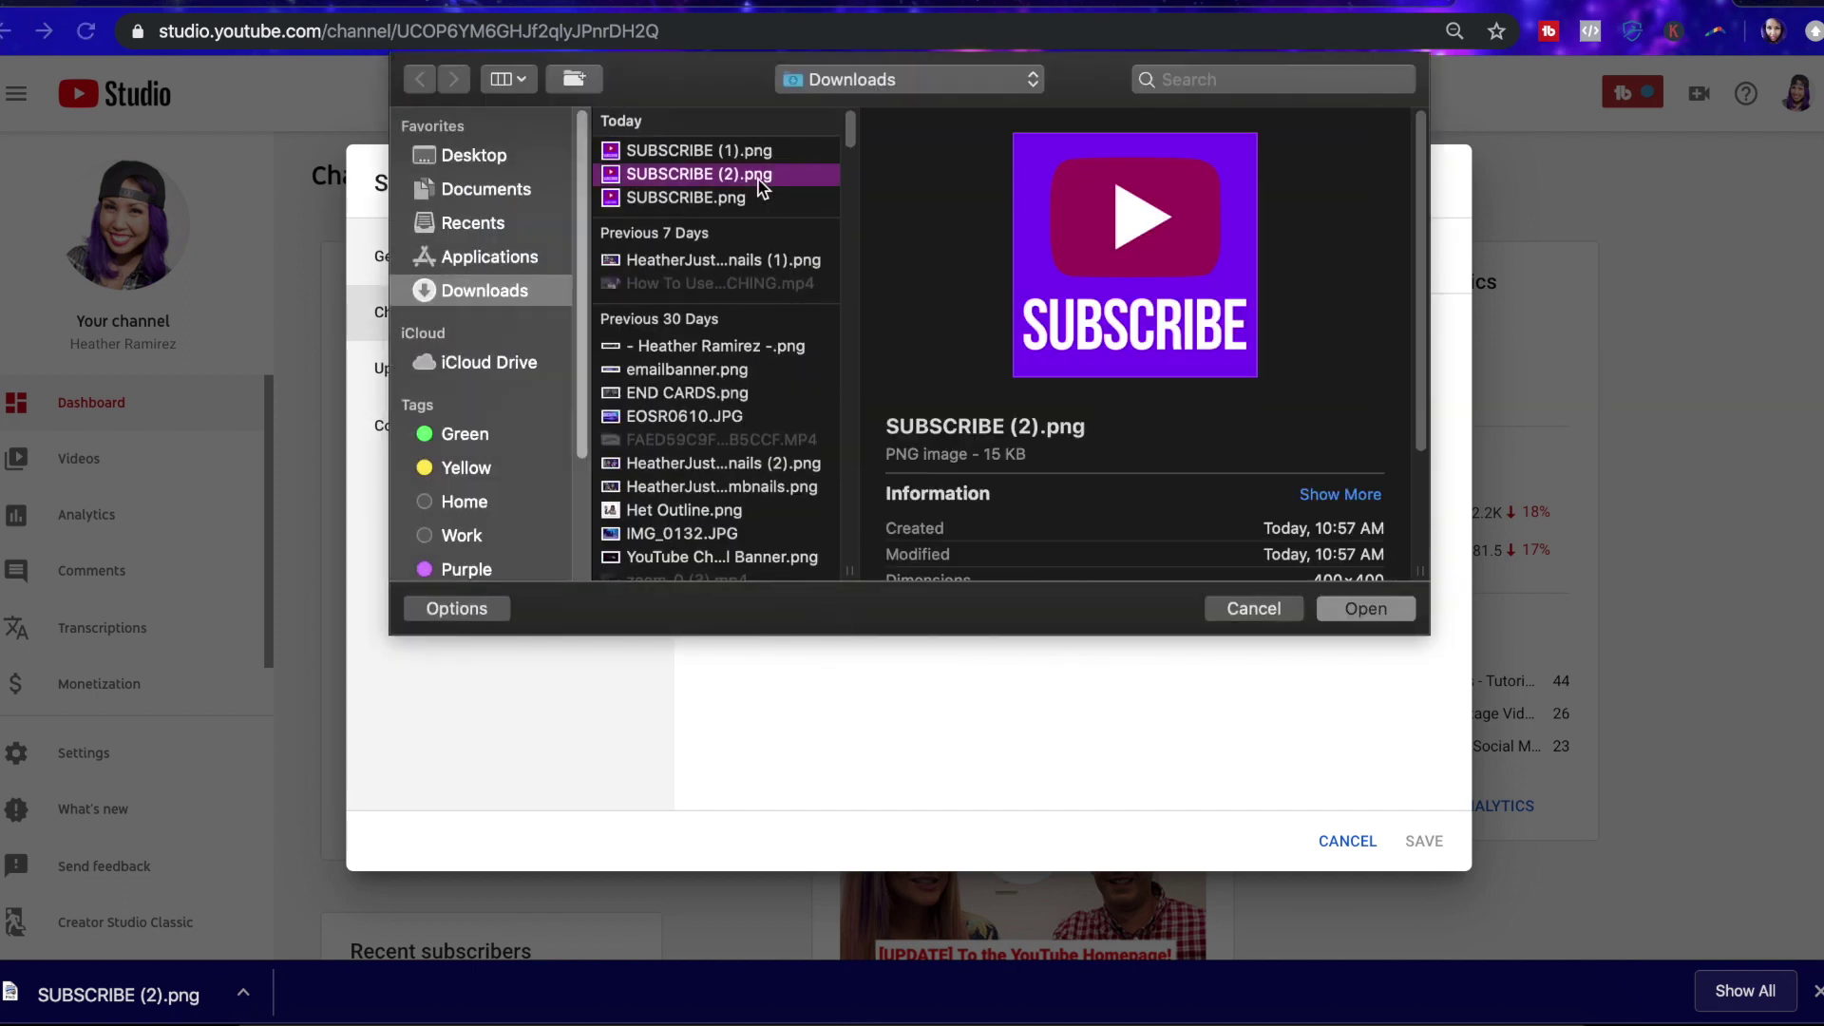
left_click(1350, 606)
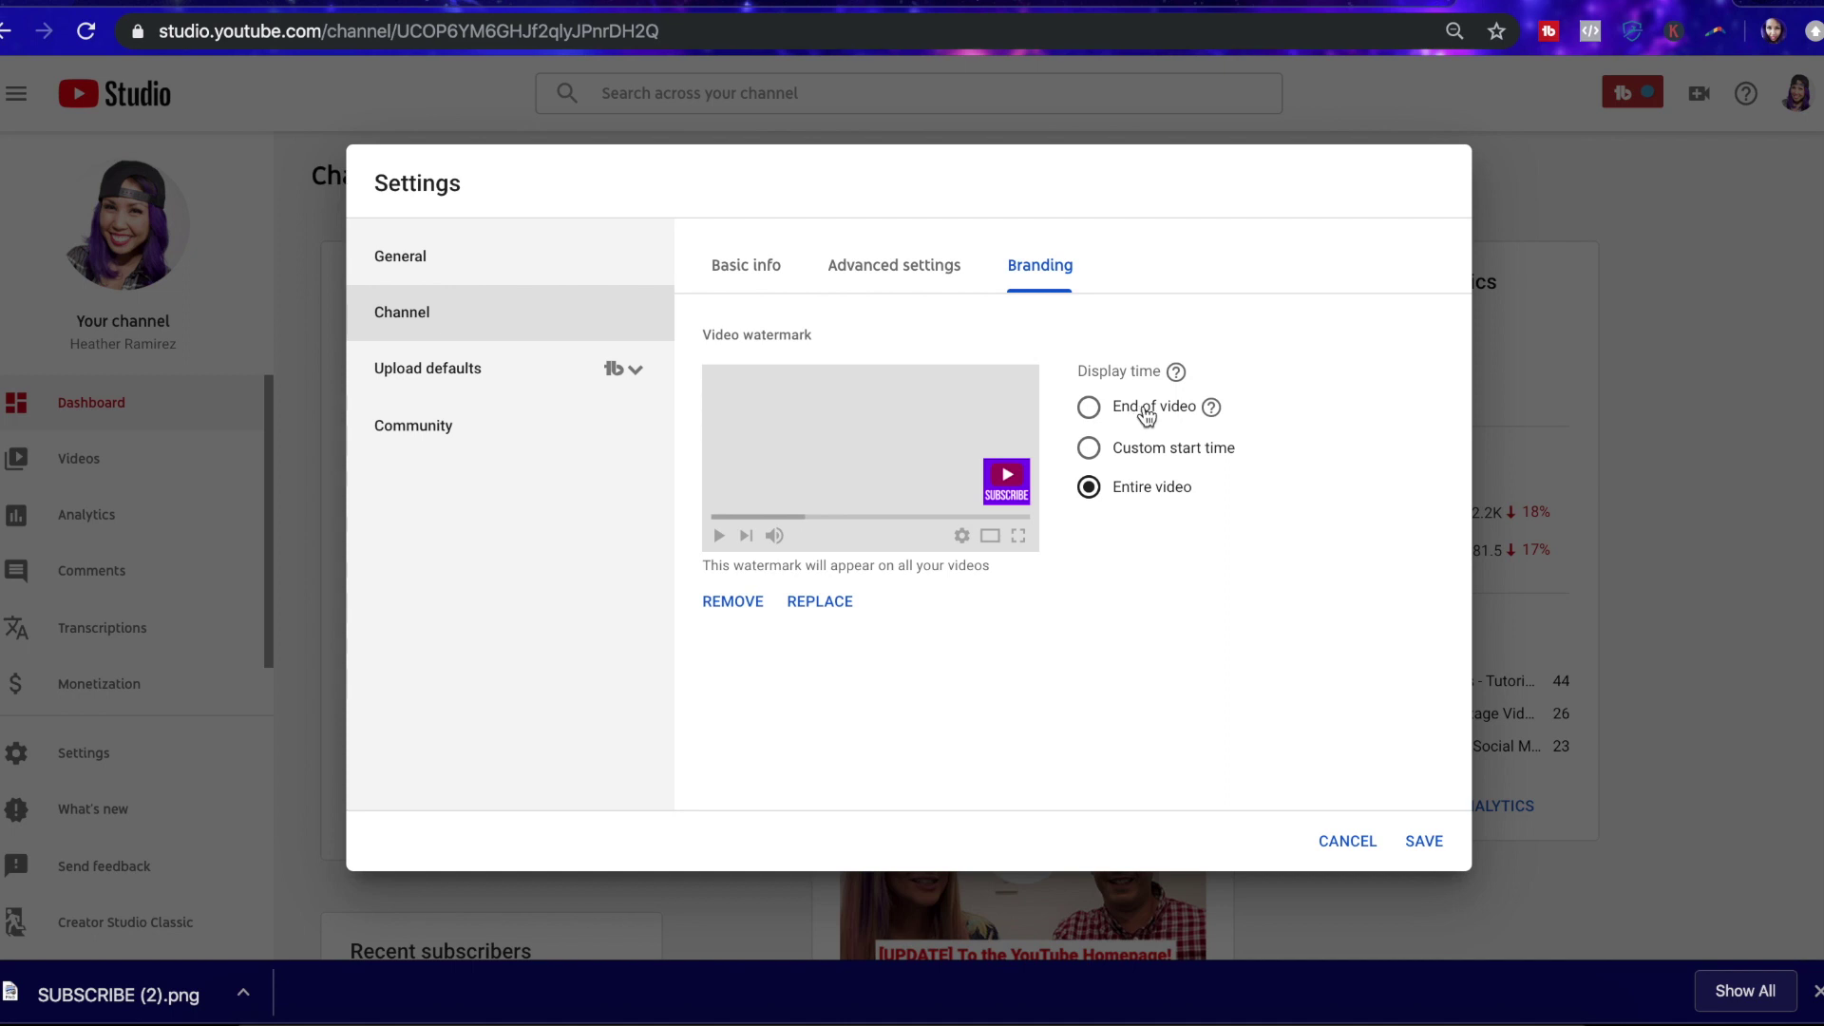
Step: Set the watermark's Display time to Entire video and save the channel settings
left_click(1143, 415)
mouse_move(1211, 410)
left_click(1091, 489)
left_click(1425, 841)
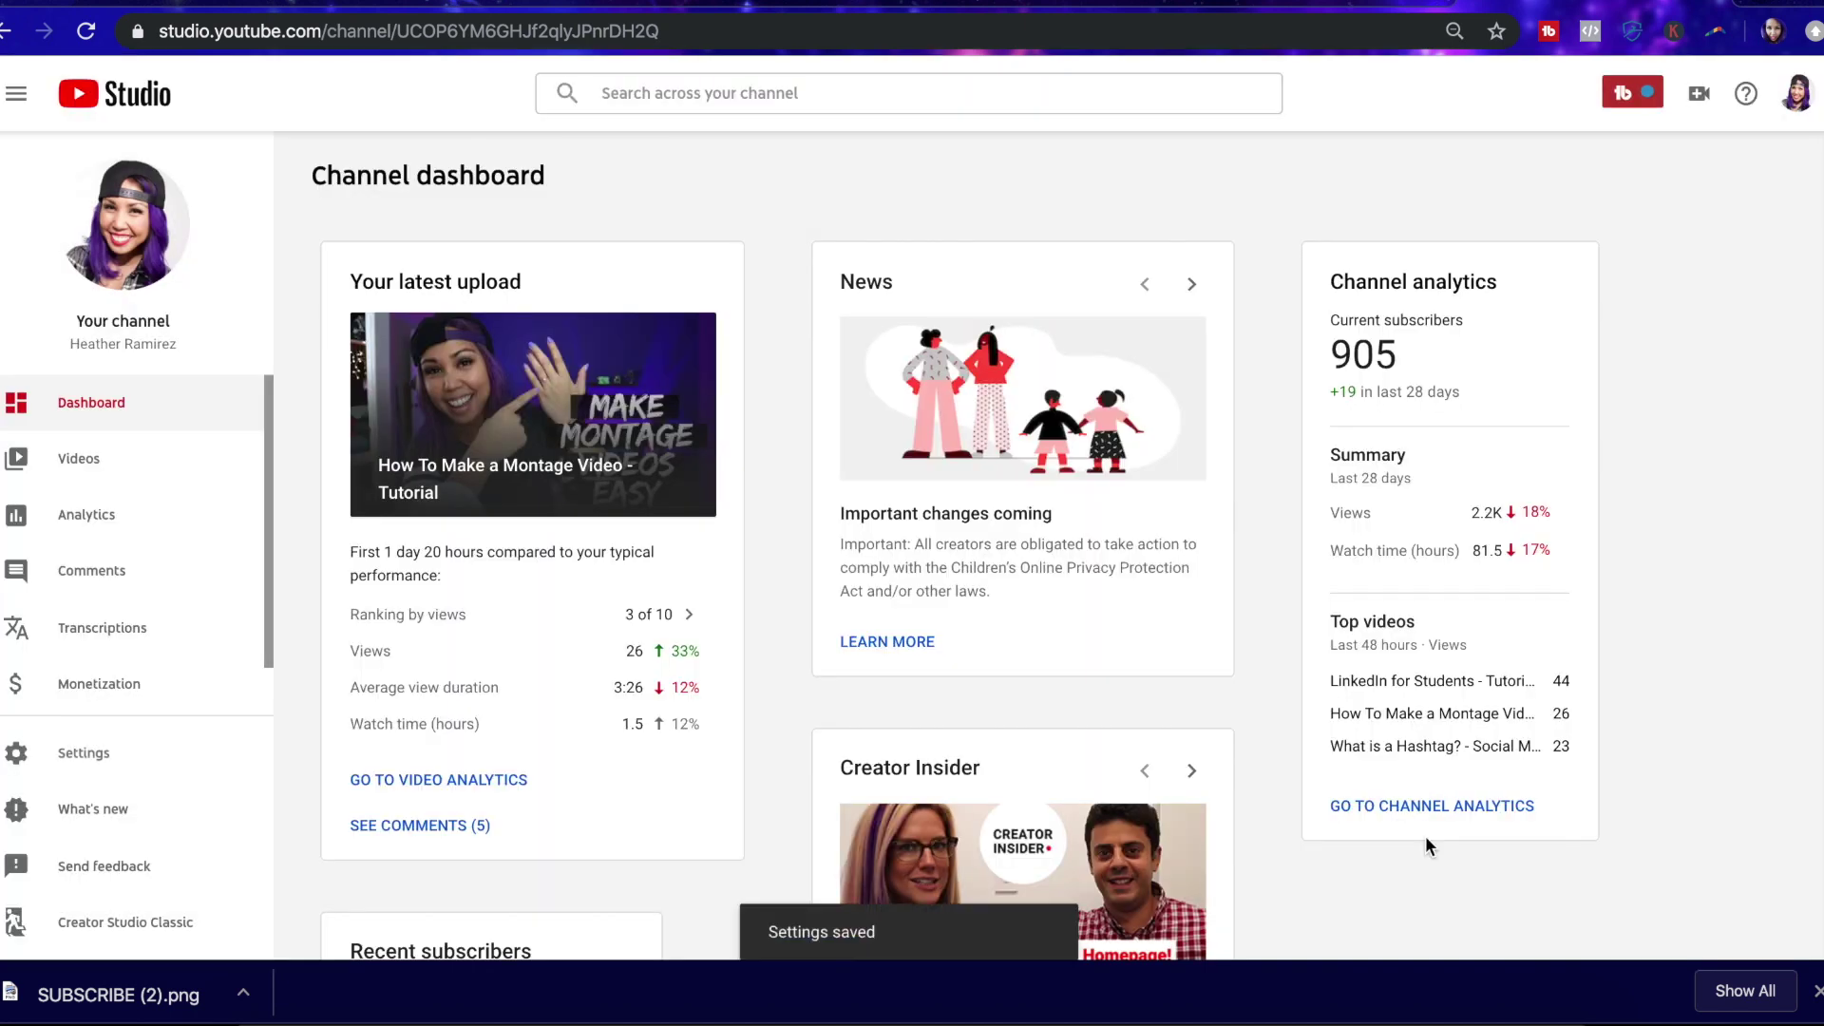
Step: Open Your channel, pause the featured video, and check its SUBSCRIBE watermark brings up a subscribe prompt
left_click(1796, 105)
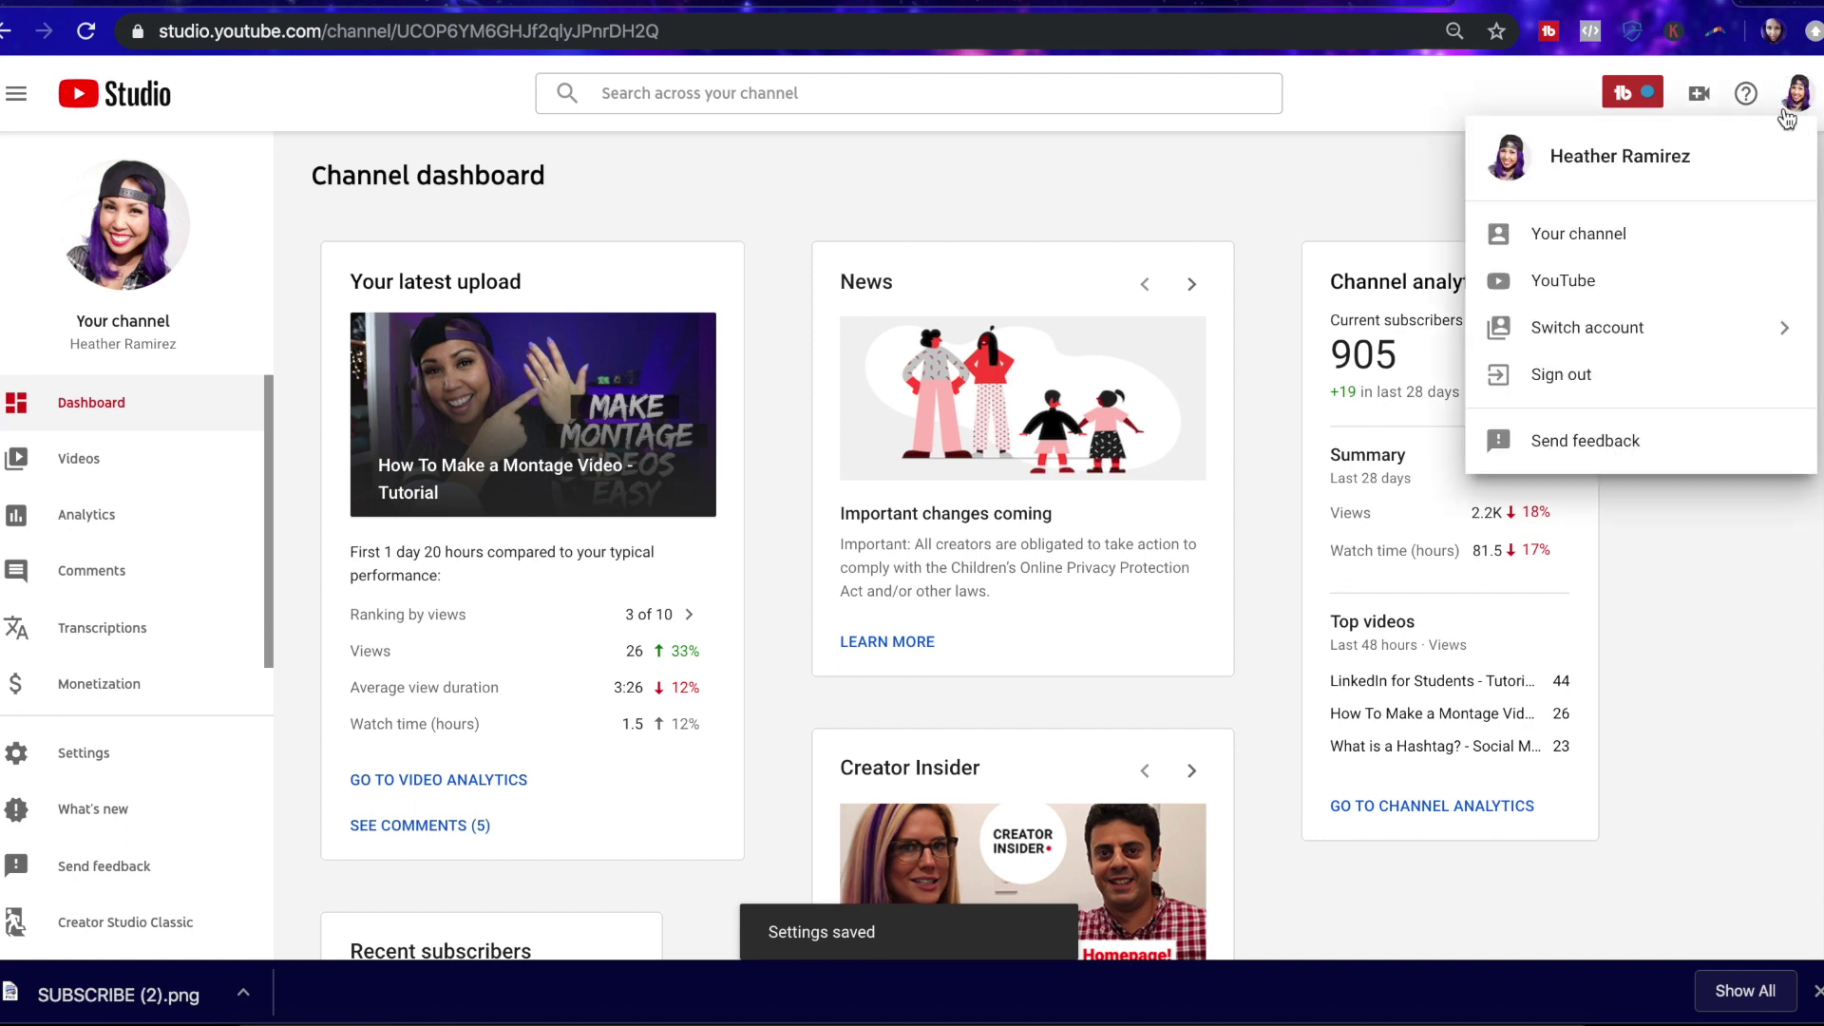
left_click(1578, 247)
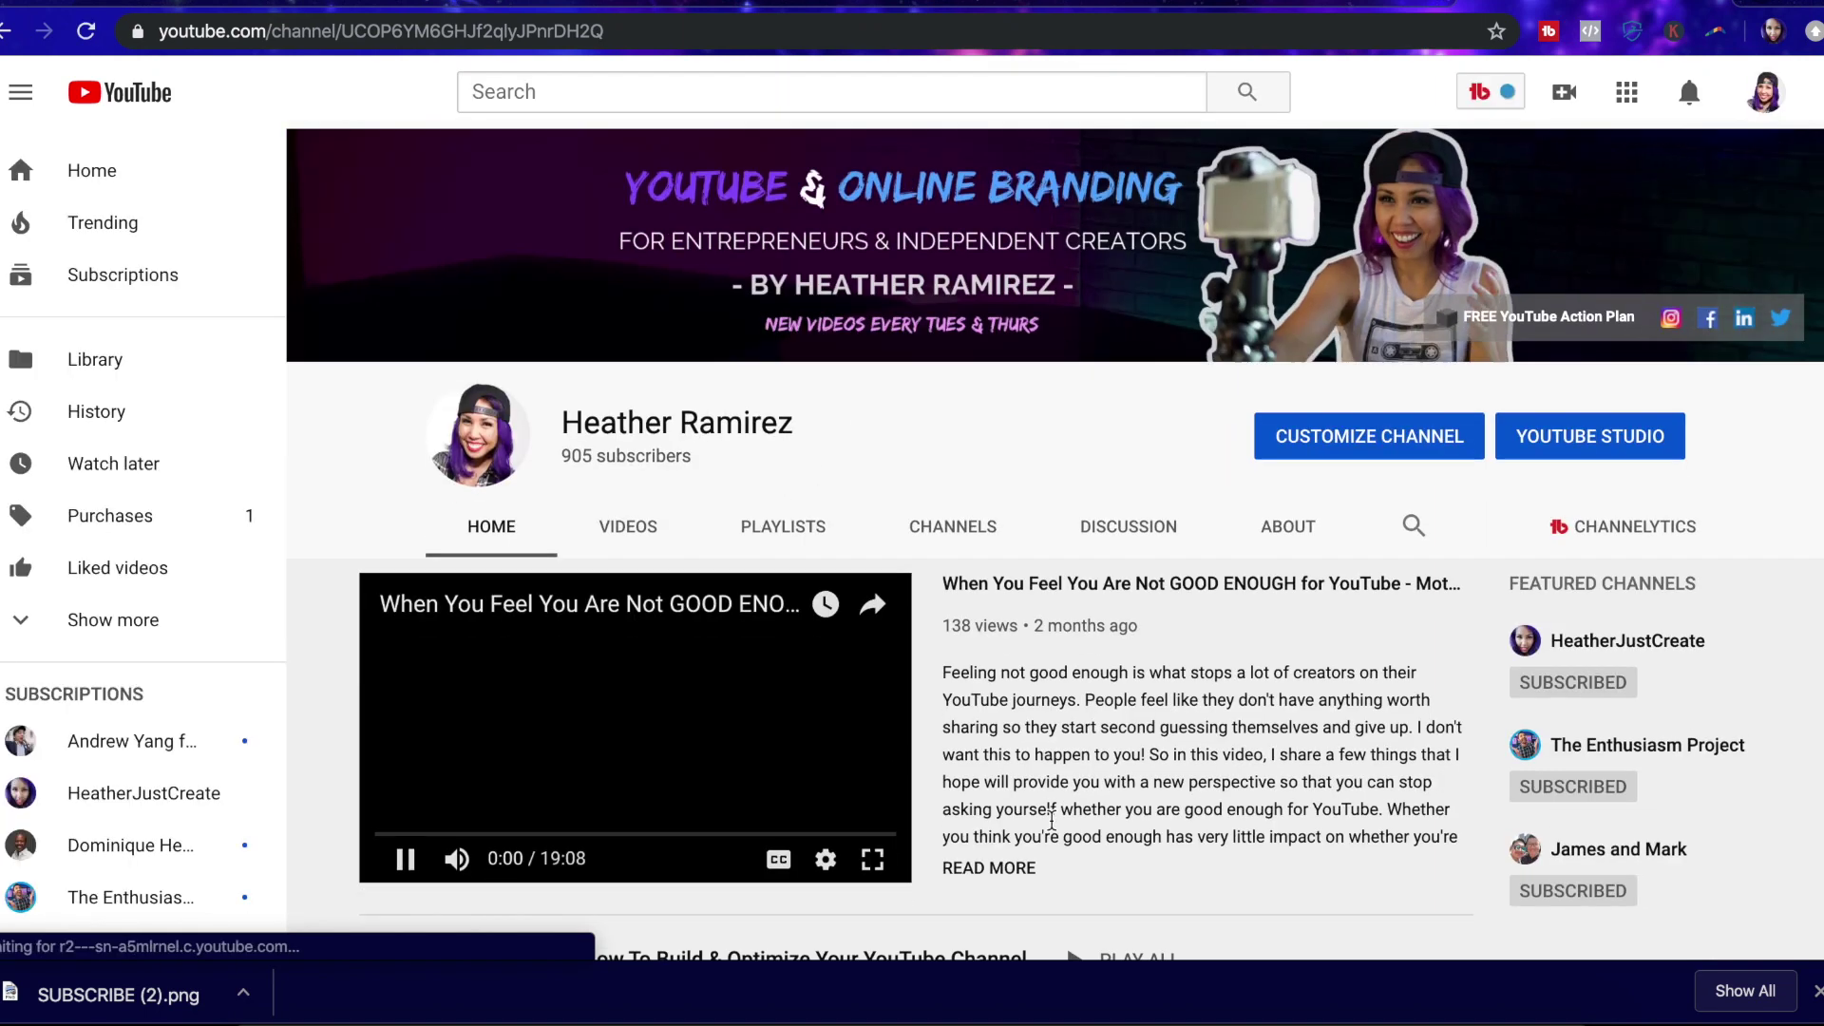
scroll(1045, 822, "down", 2)
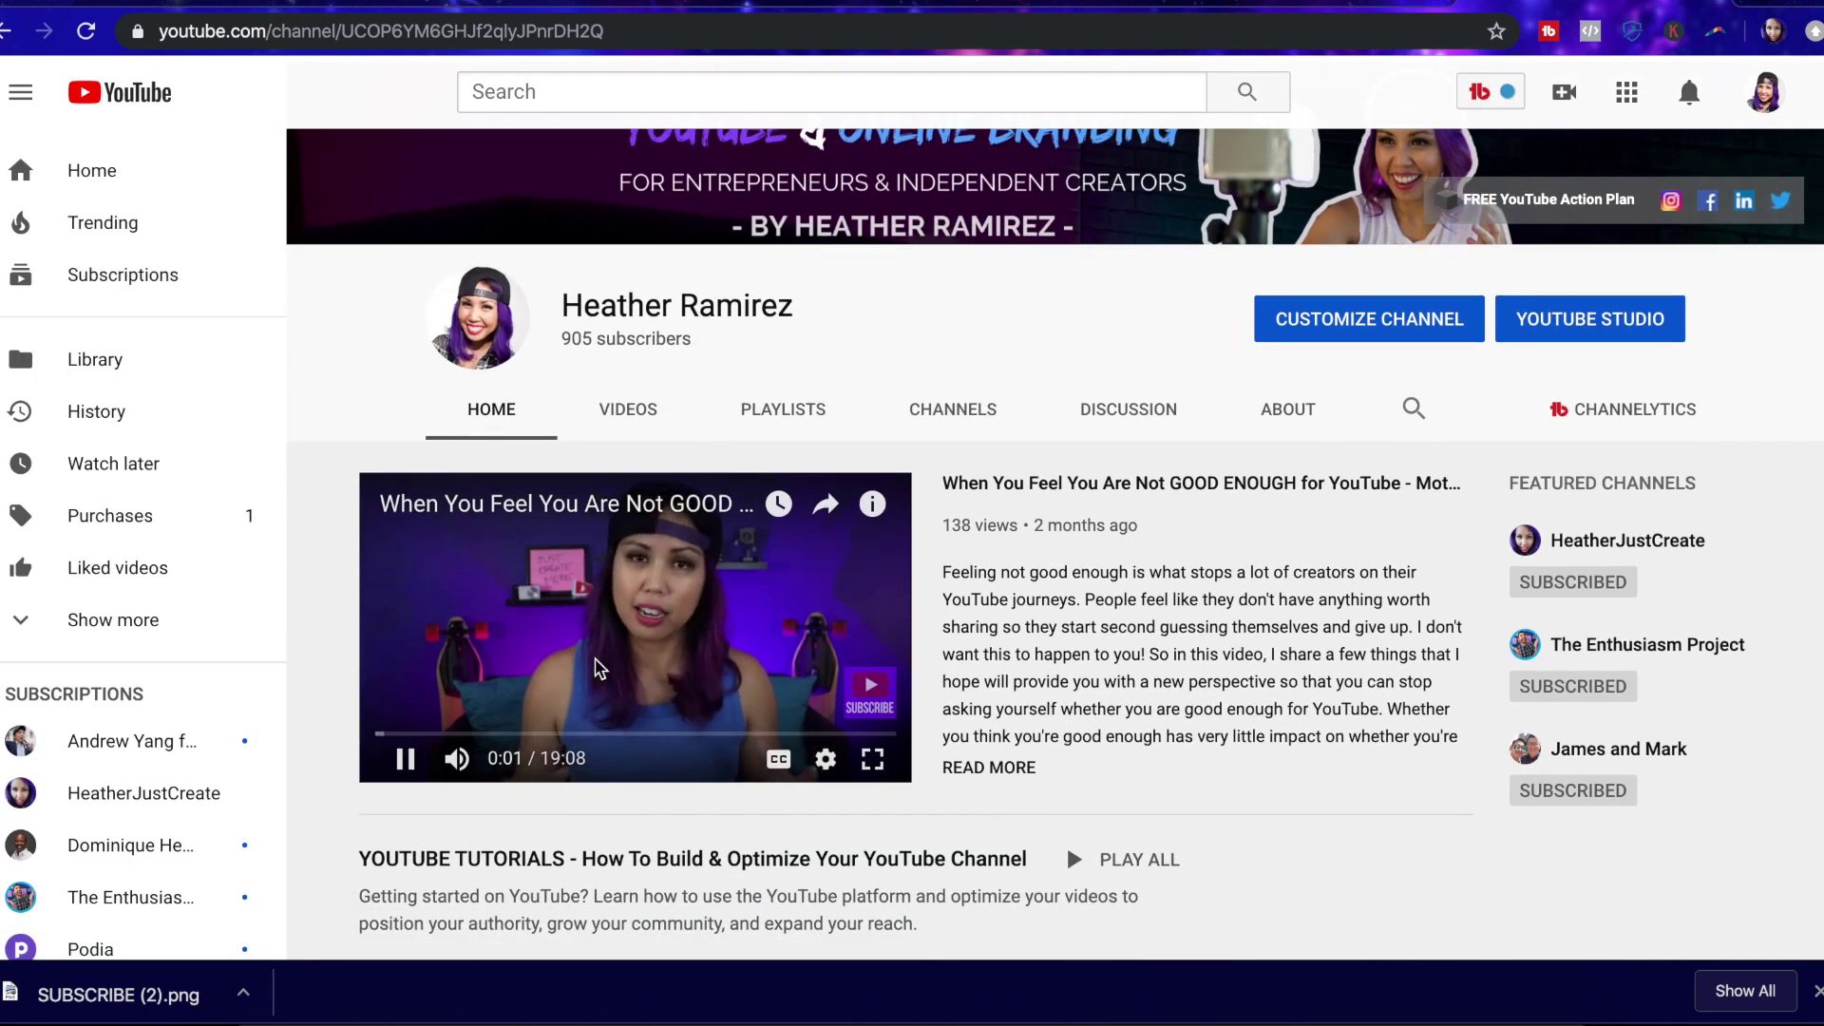
left_click(404, 758)
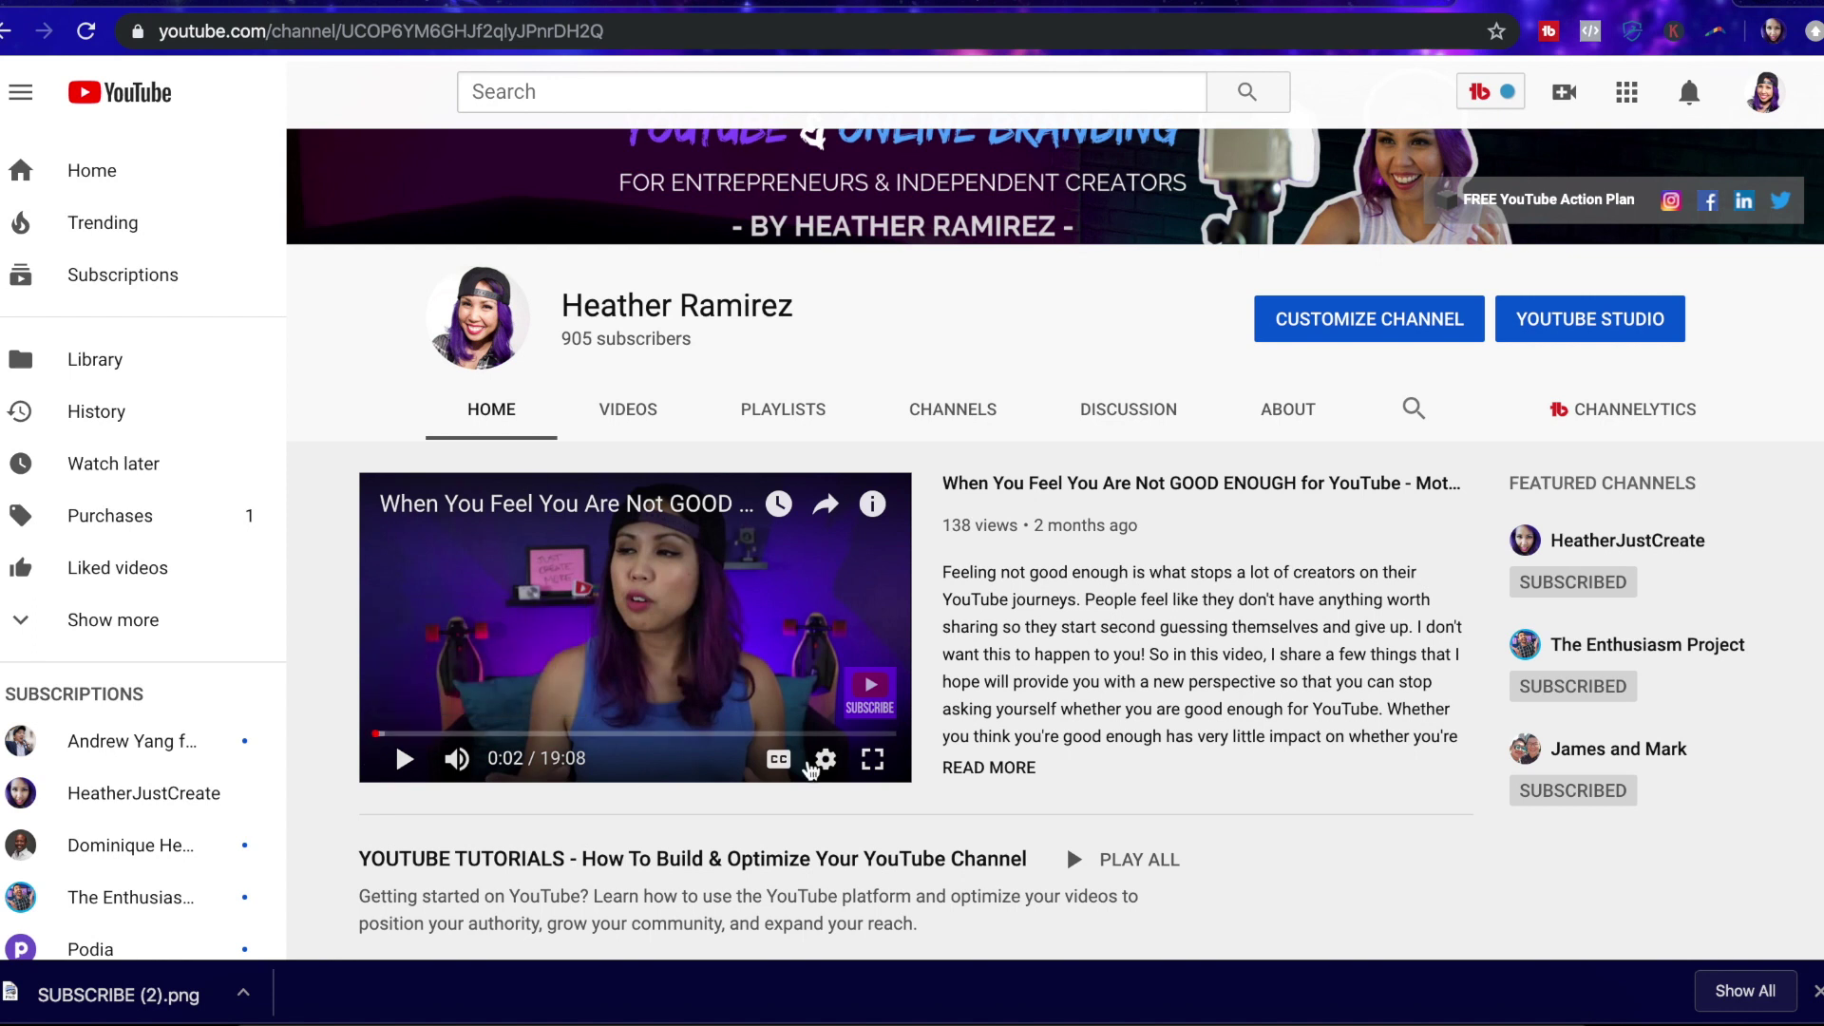
scroll(880, 814, "down", 1)
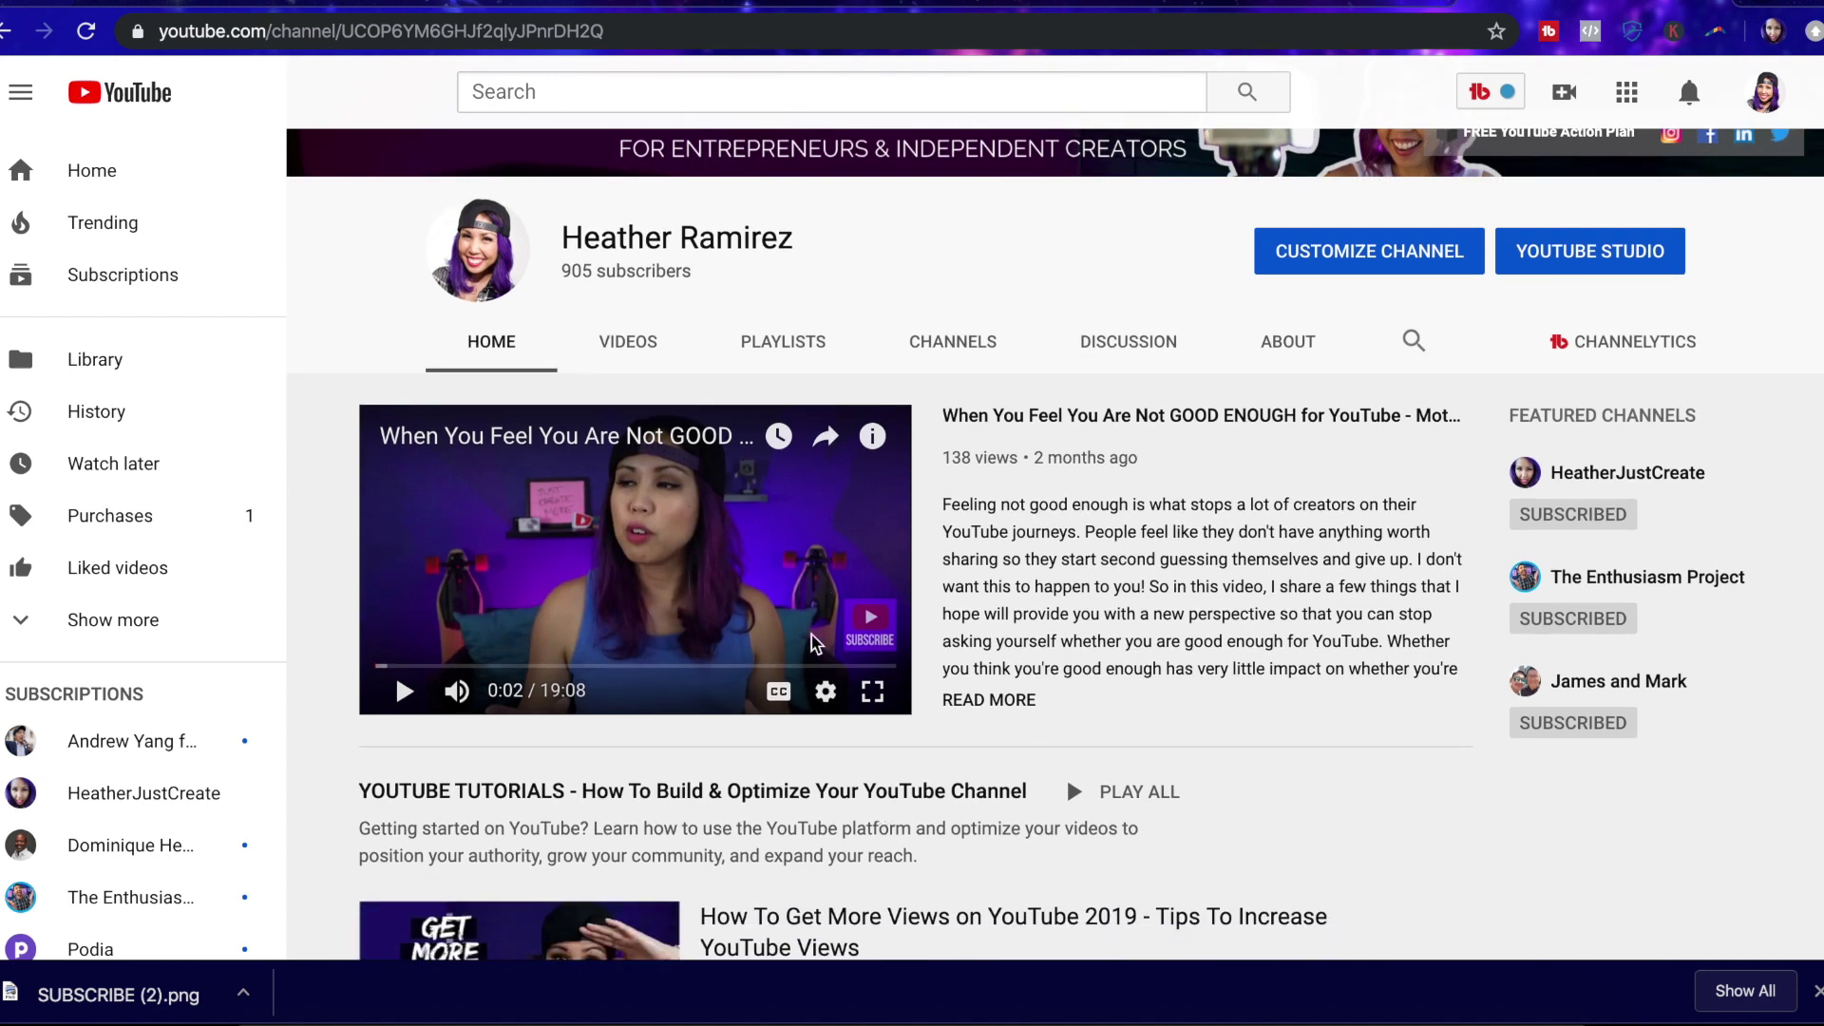
mouse_move(882, 642)
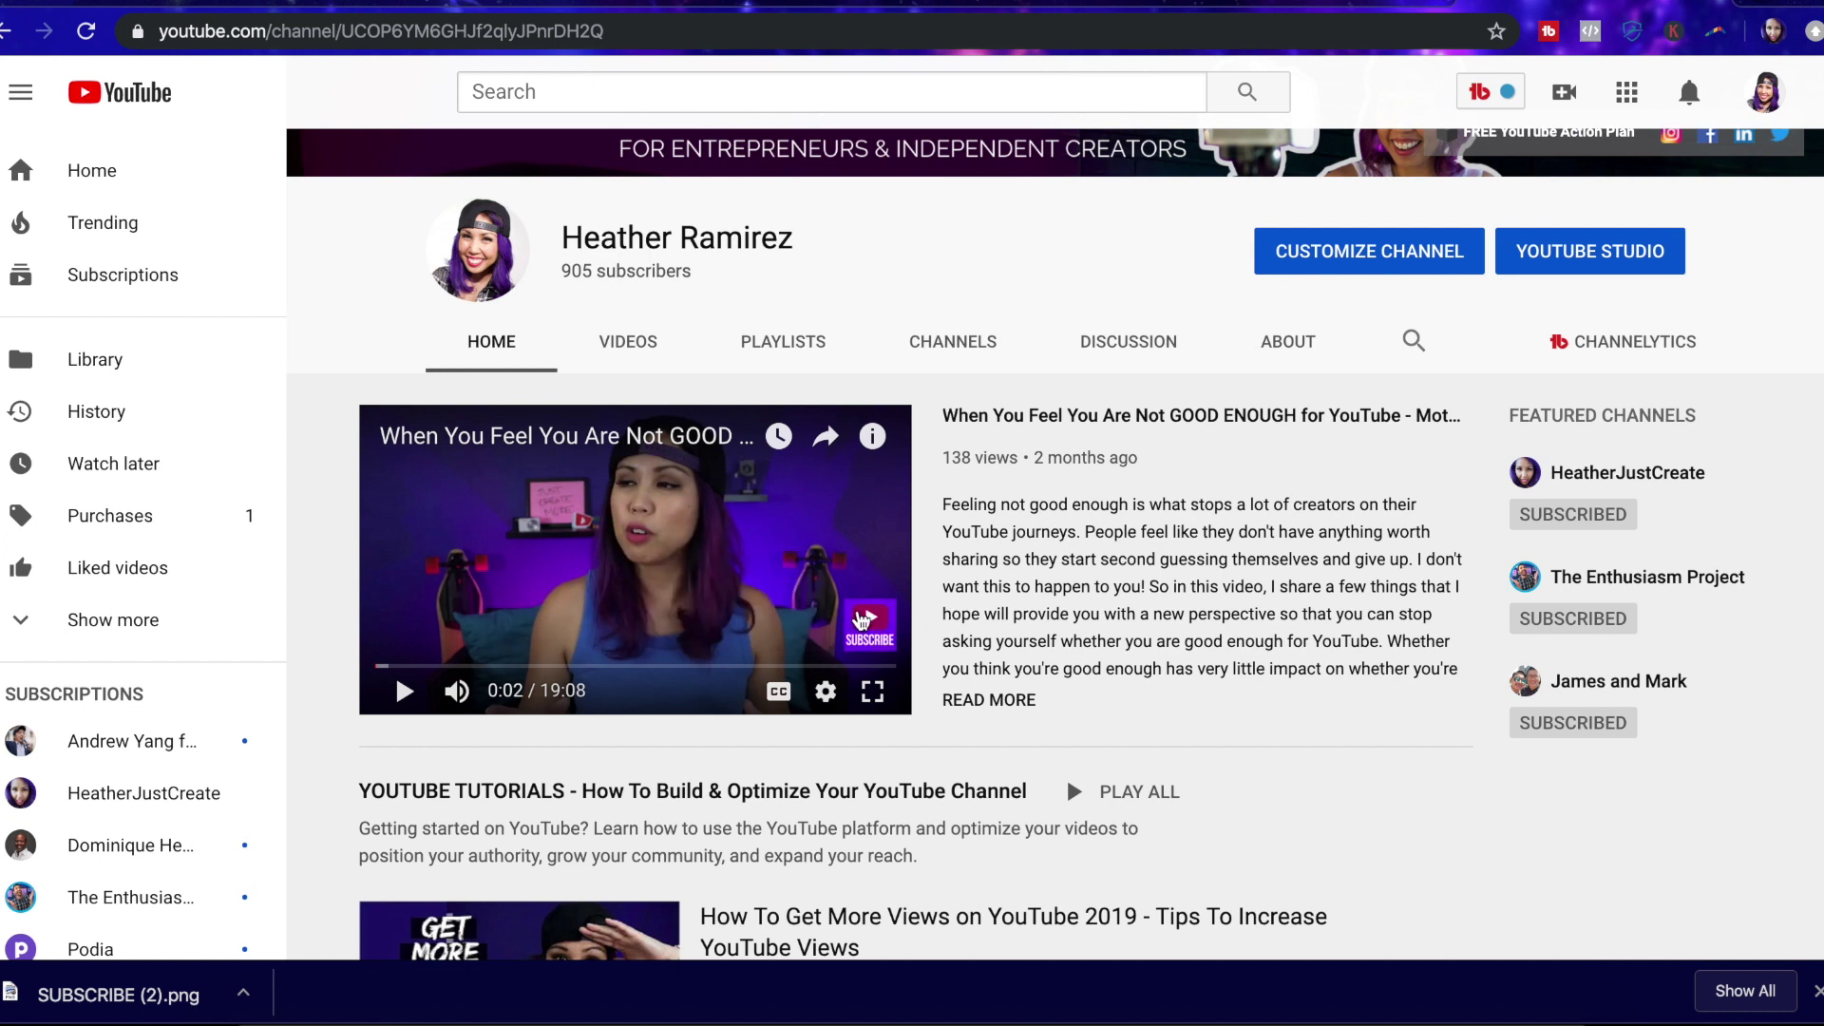
scroll(902, 638, "down", 1)
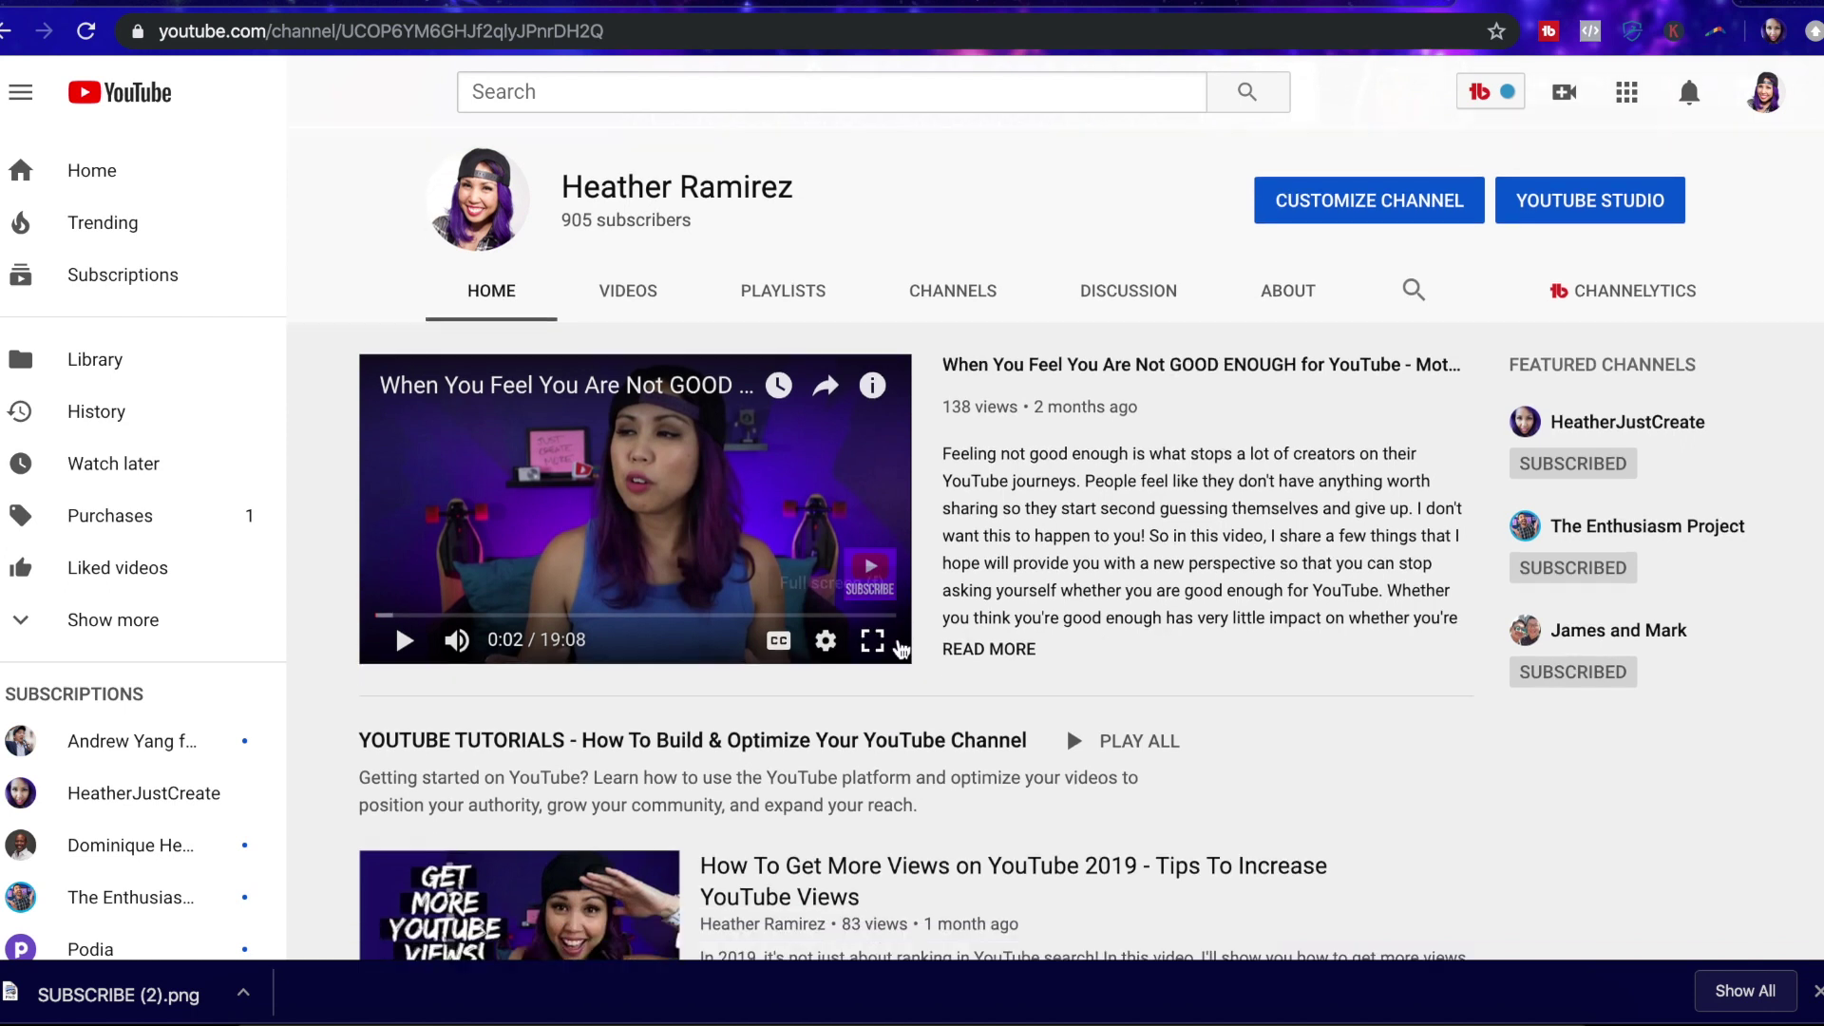
scroll(842, 658, "down", 1)
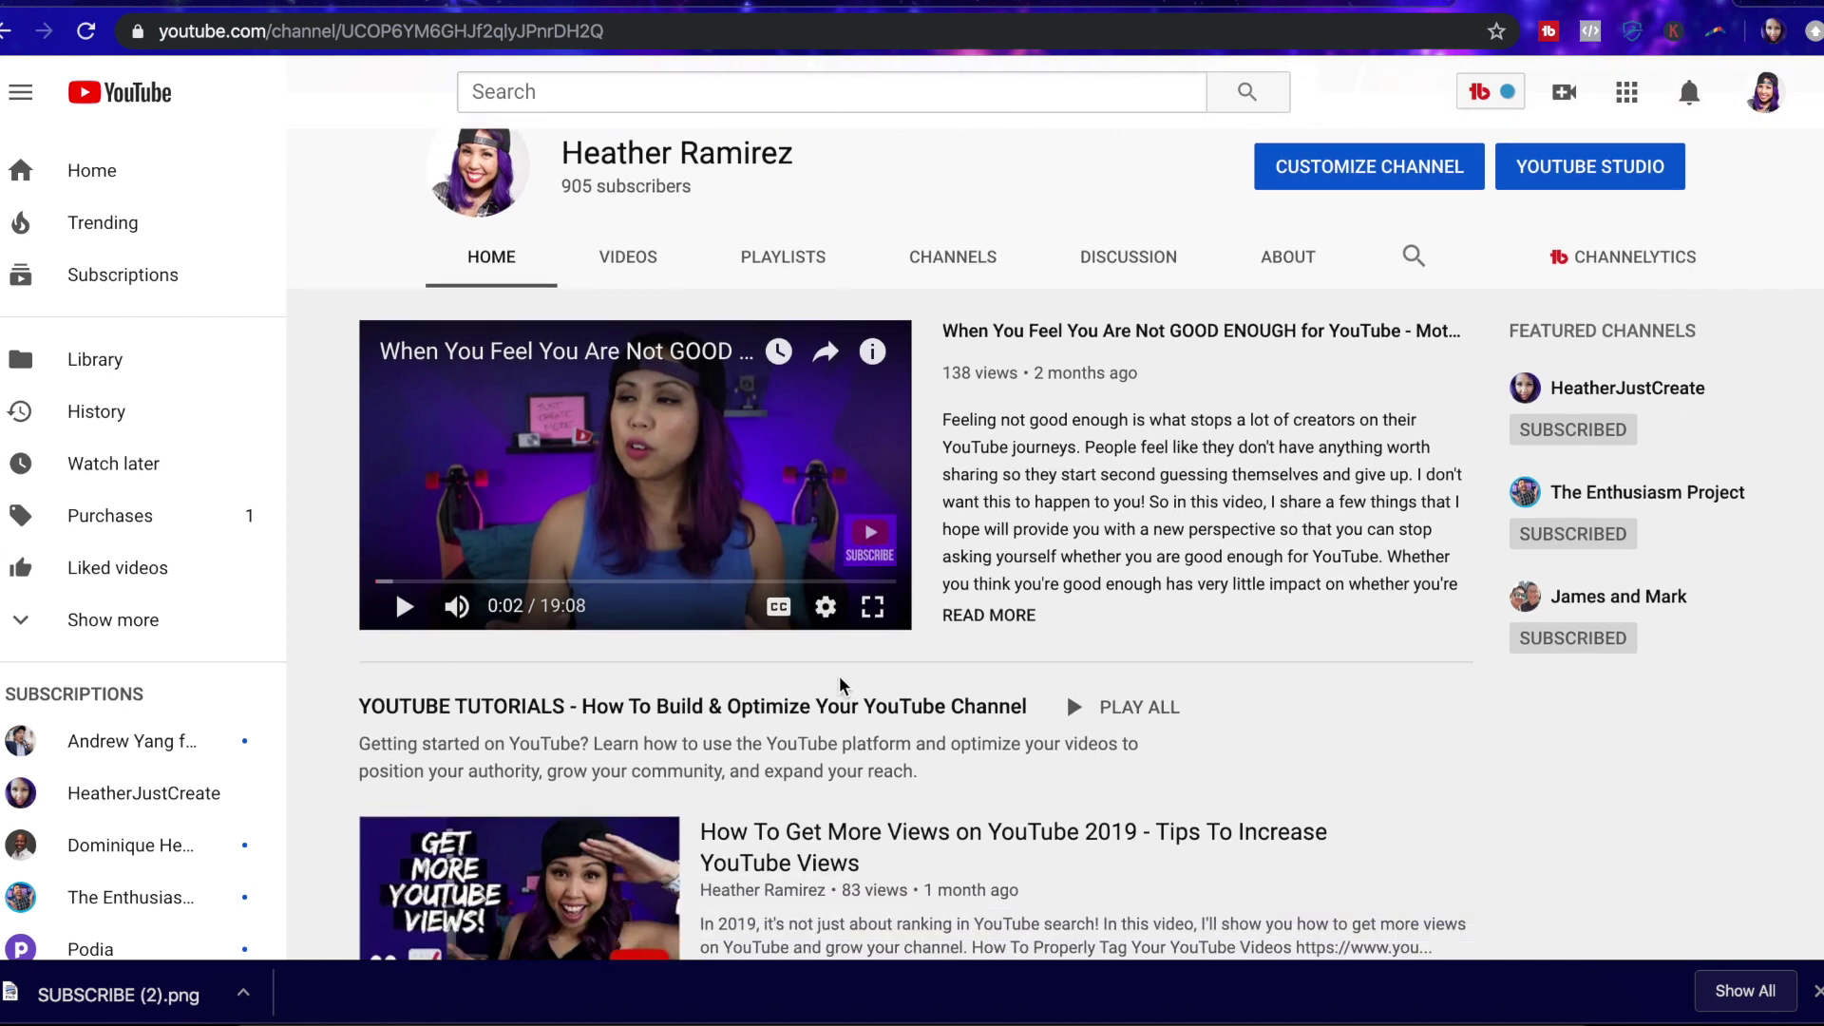